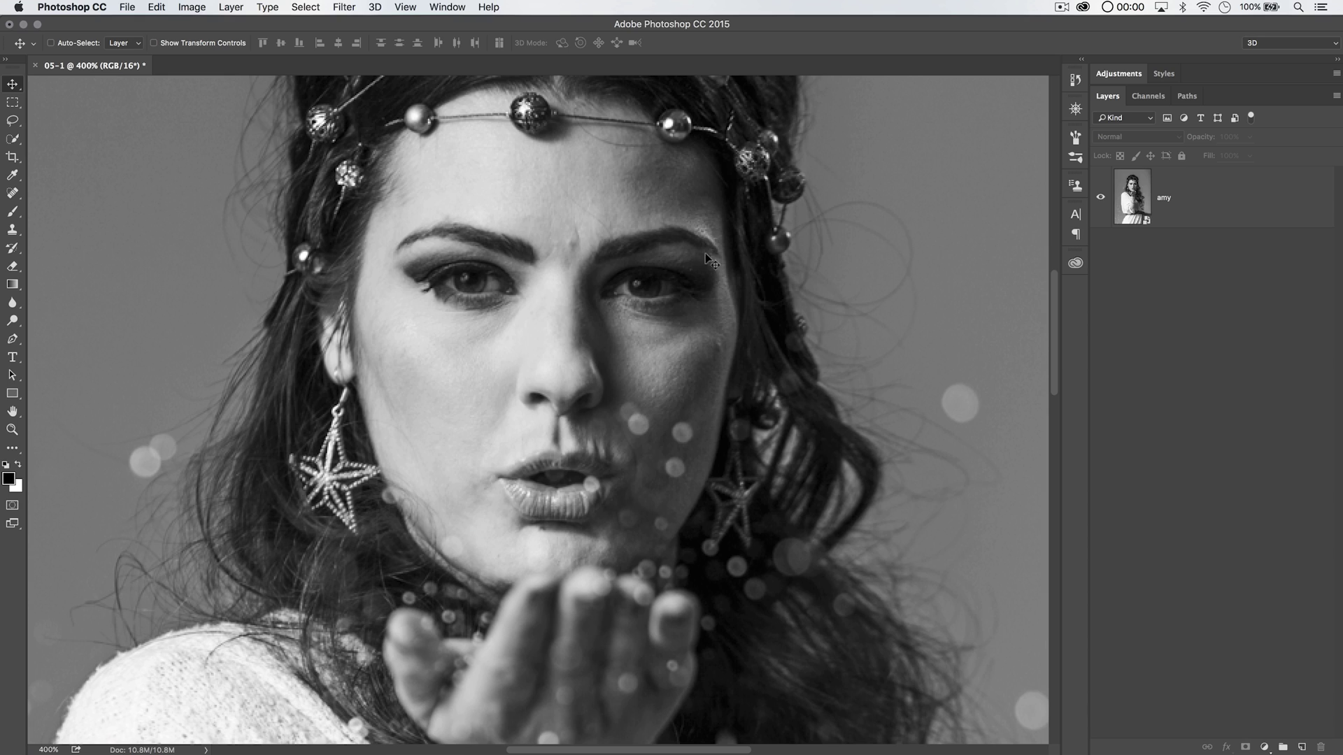
Make the amy portrait layer active and bring up its layer options menu
key("alt+period")
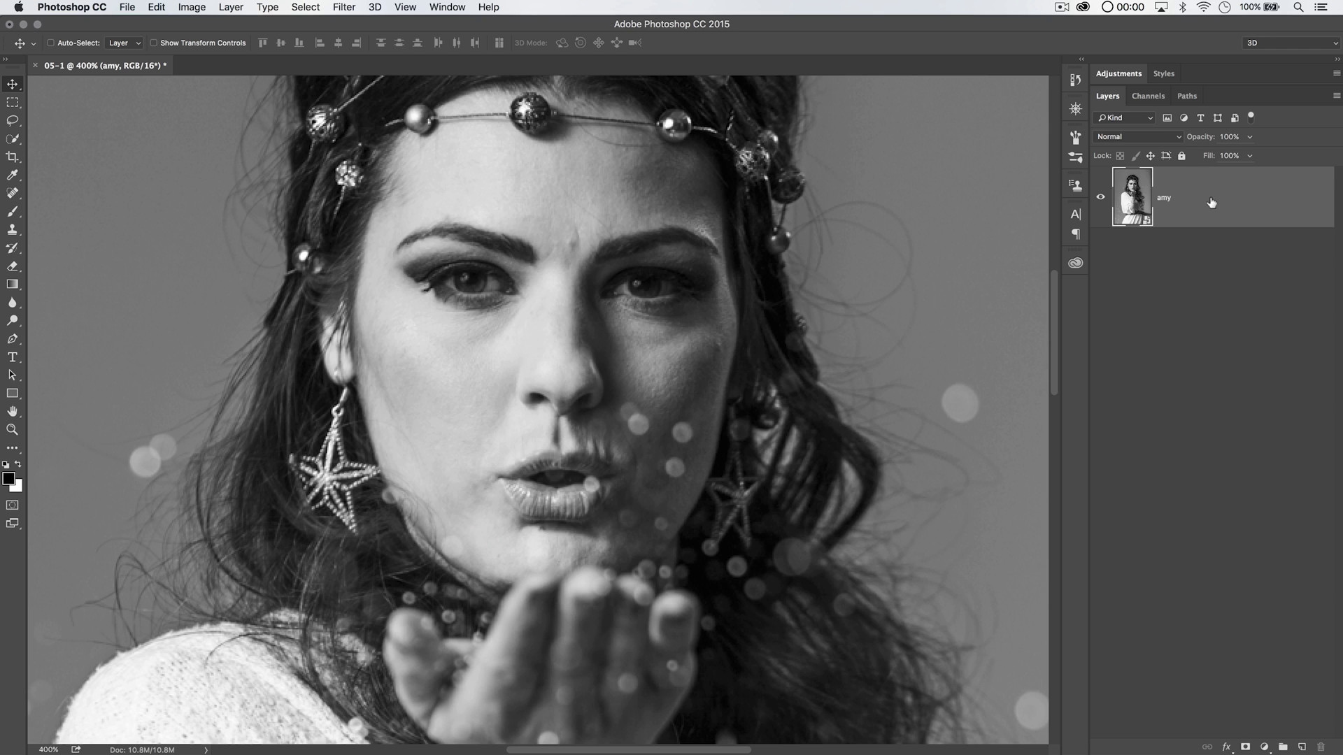
right_click(1208, 202)
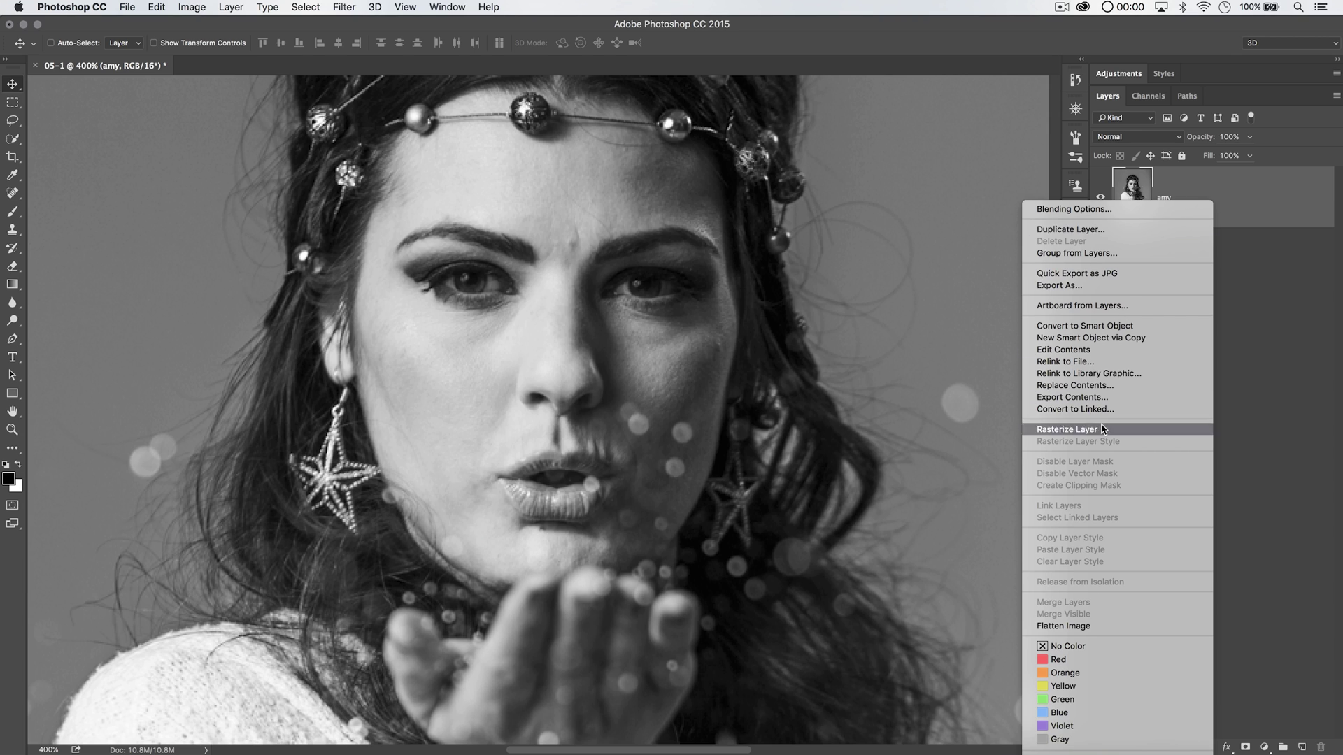
Close the amy layer's options menu and bring up the Filter > Sharpen submenu
left_click(1268, 206)
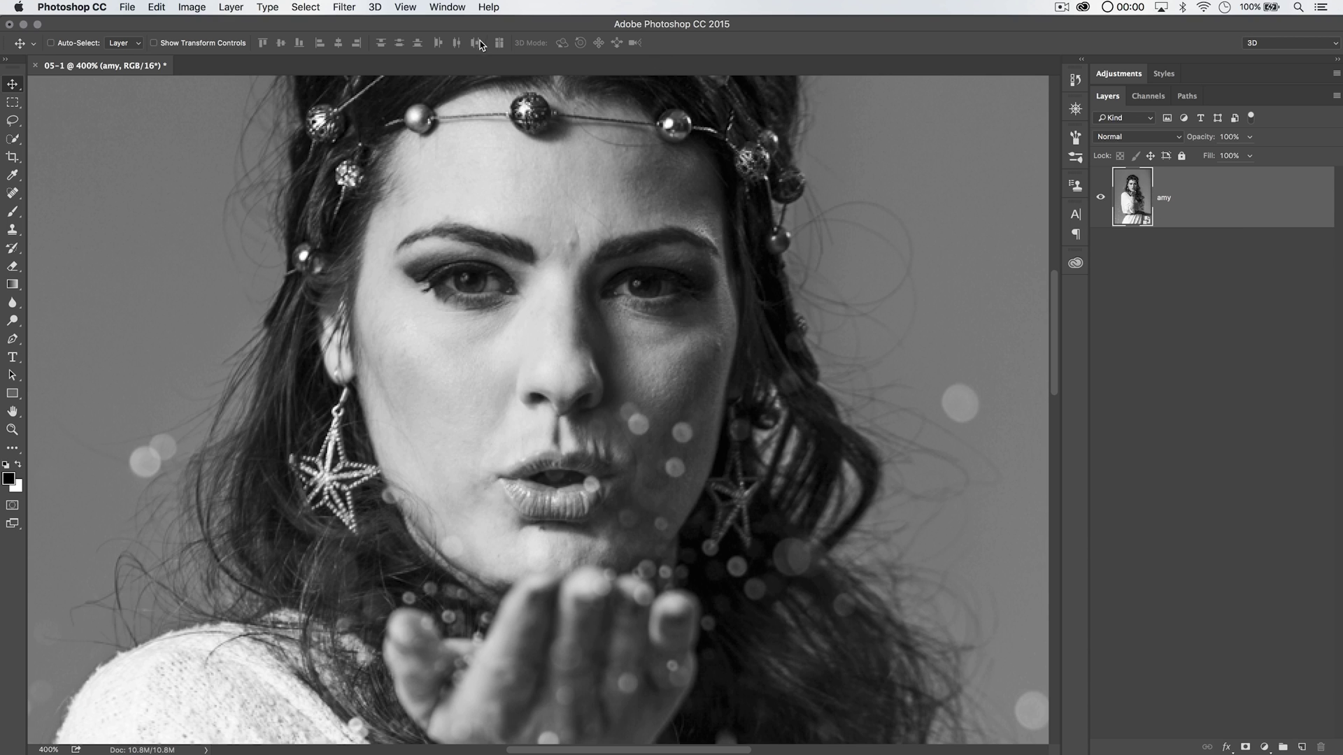
left_click(316, 6)
mouse_move(345, 9)
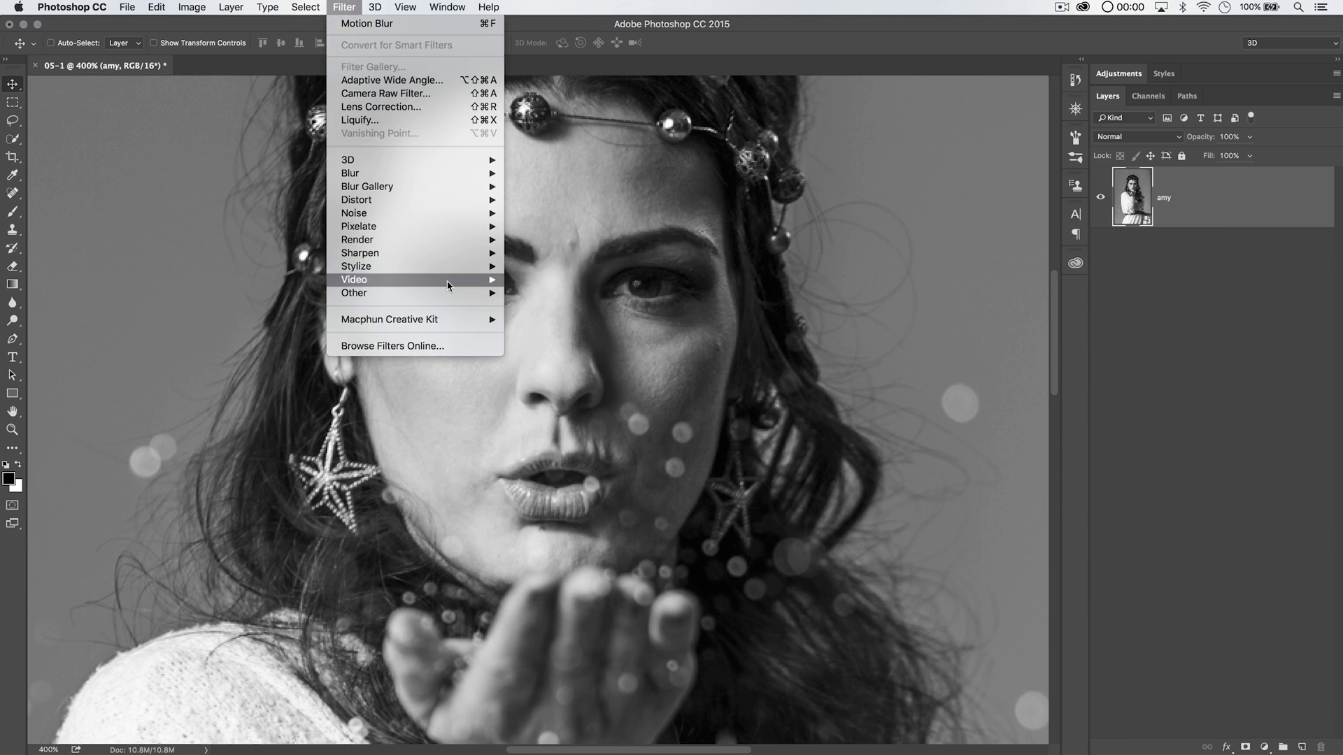
mouse_move(440, 295)
mouse_move(432, 257)
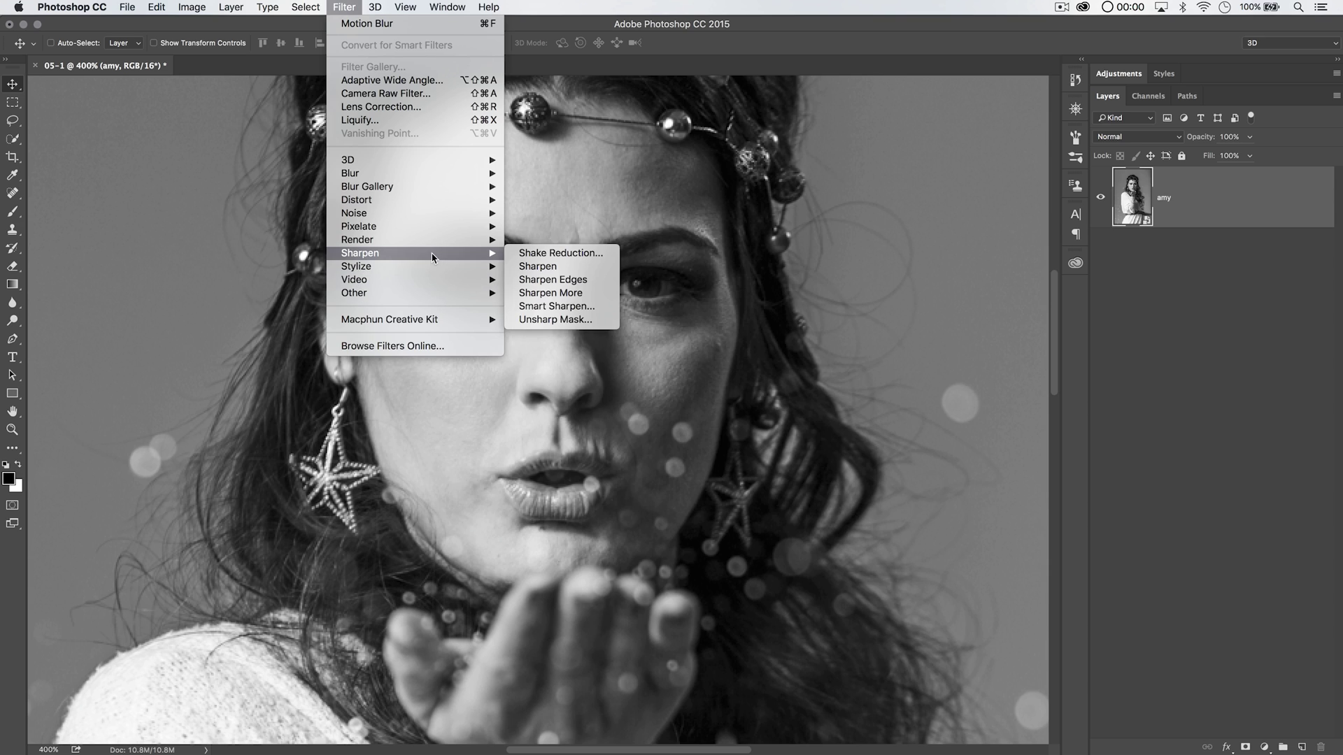
Open Unsharp Mask, move its dialog off the face, and compare with Preview off and on
left_click(555, 320)
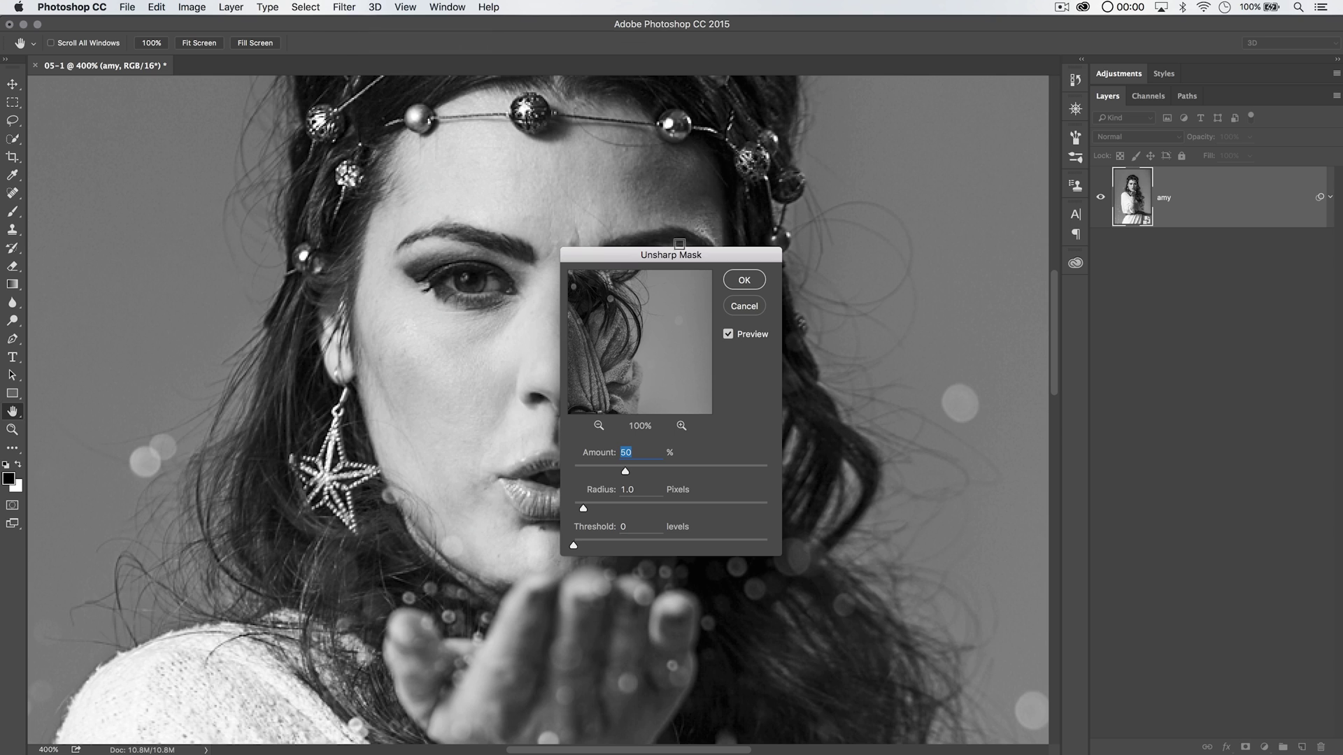
left_click_drag(662, 255, 903, 141)
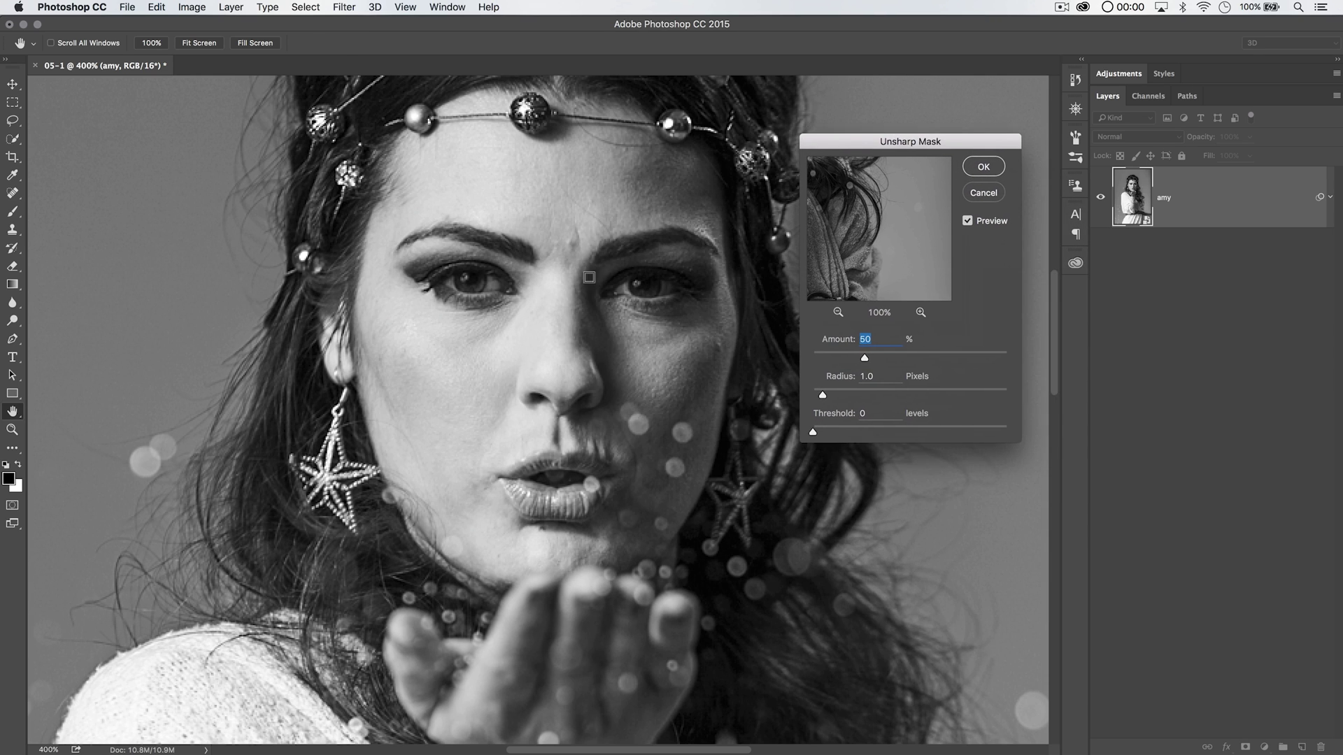
left_click(970, 222)
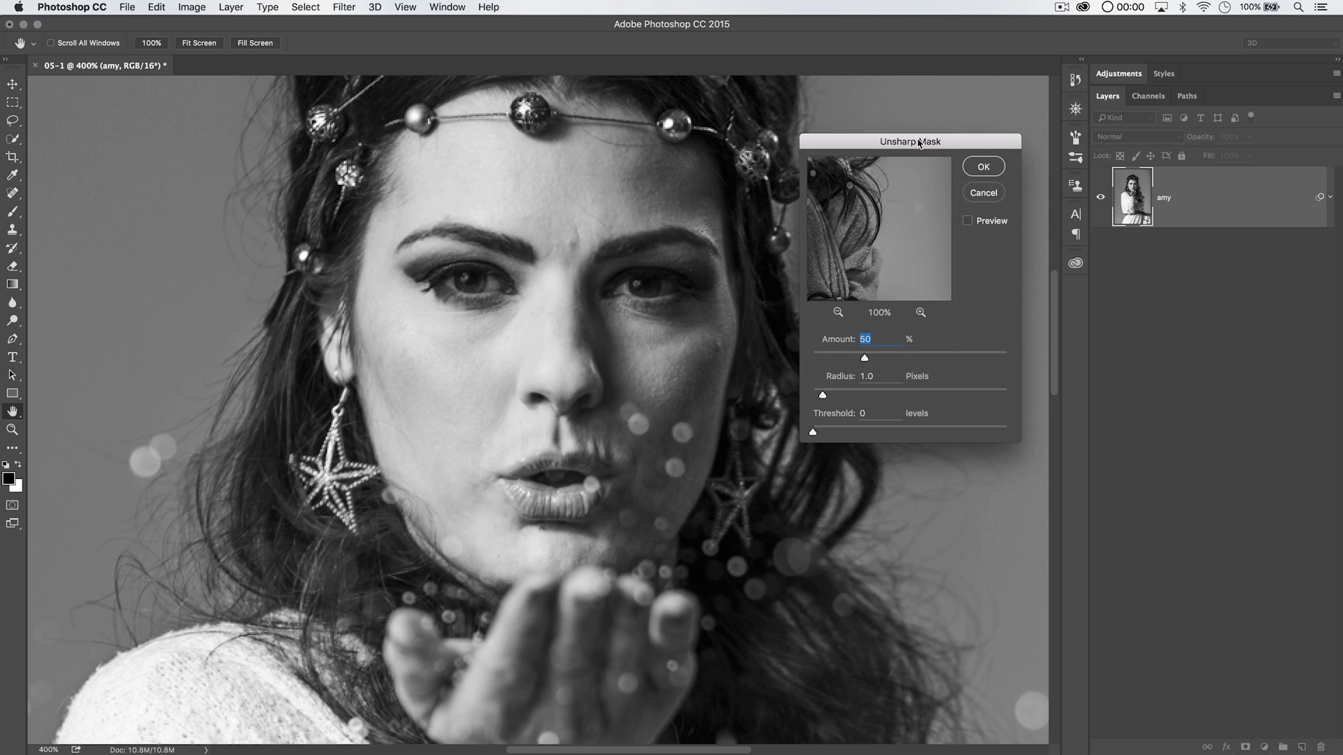
left_click_drag(921, 143, 896, 192)
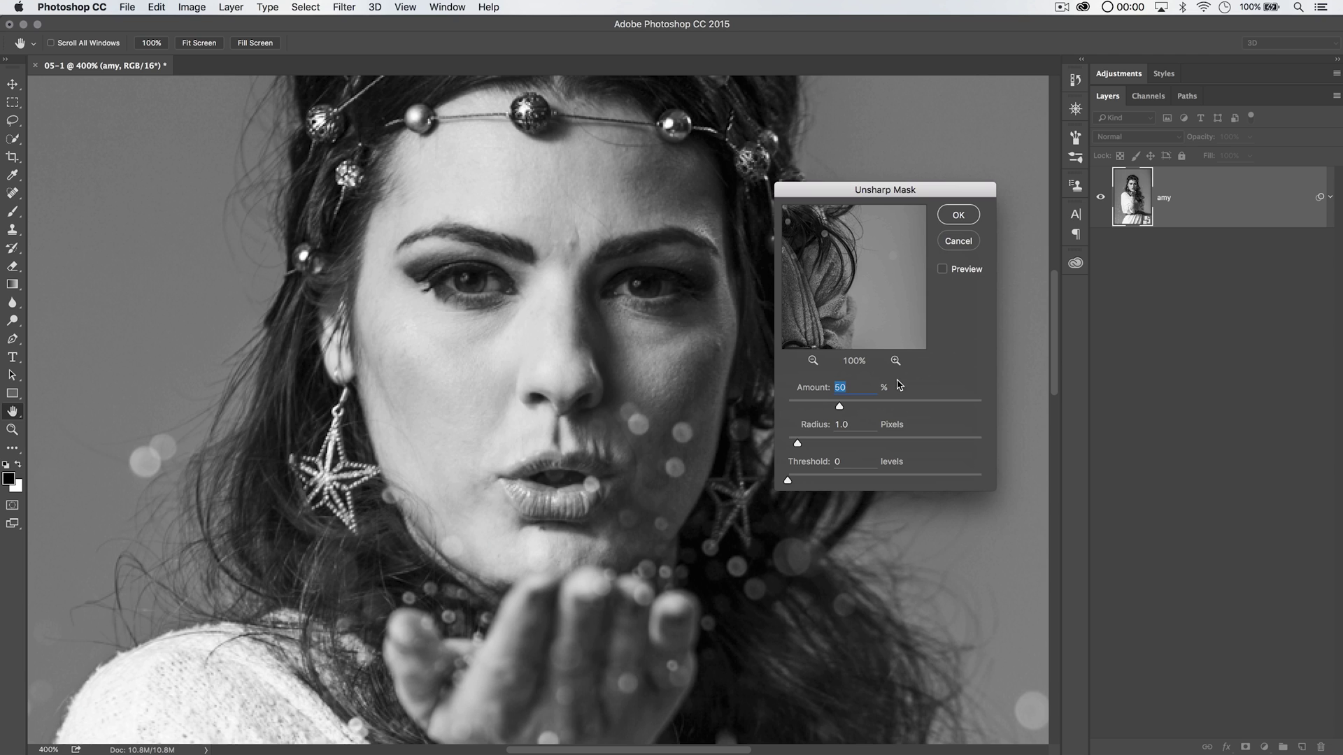
left_click_drag(911, 187, 923, 160)
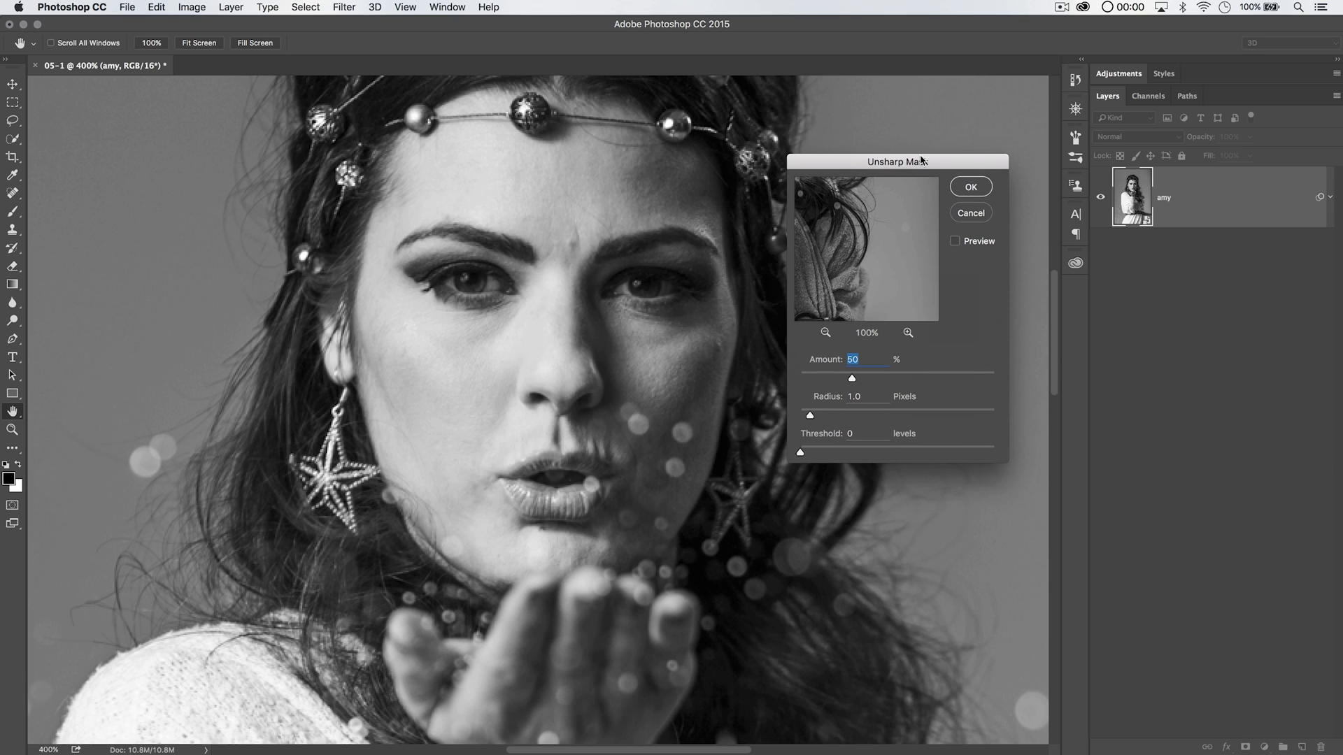
left_click(959, 243)
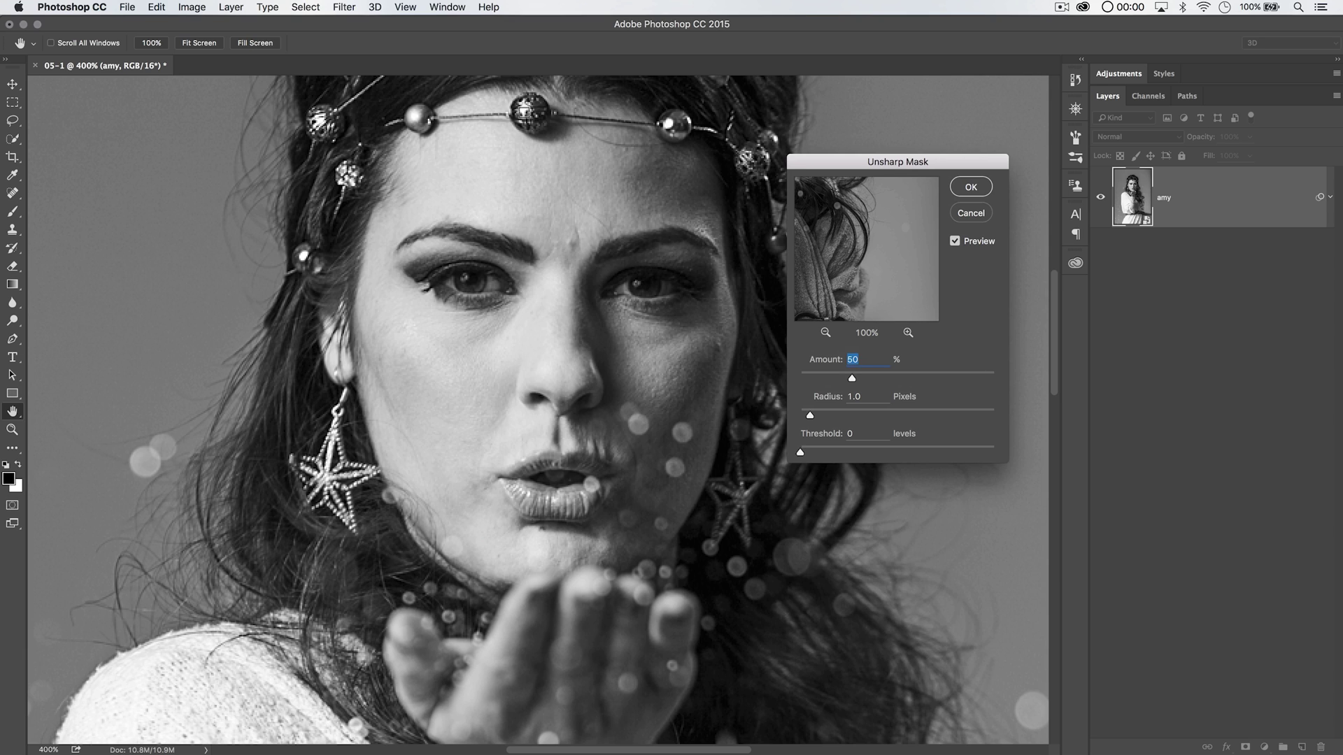
Inspect the headband and eyes in the small preview, then raise Amount to 143%
left_click(526, 116)
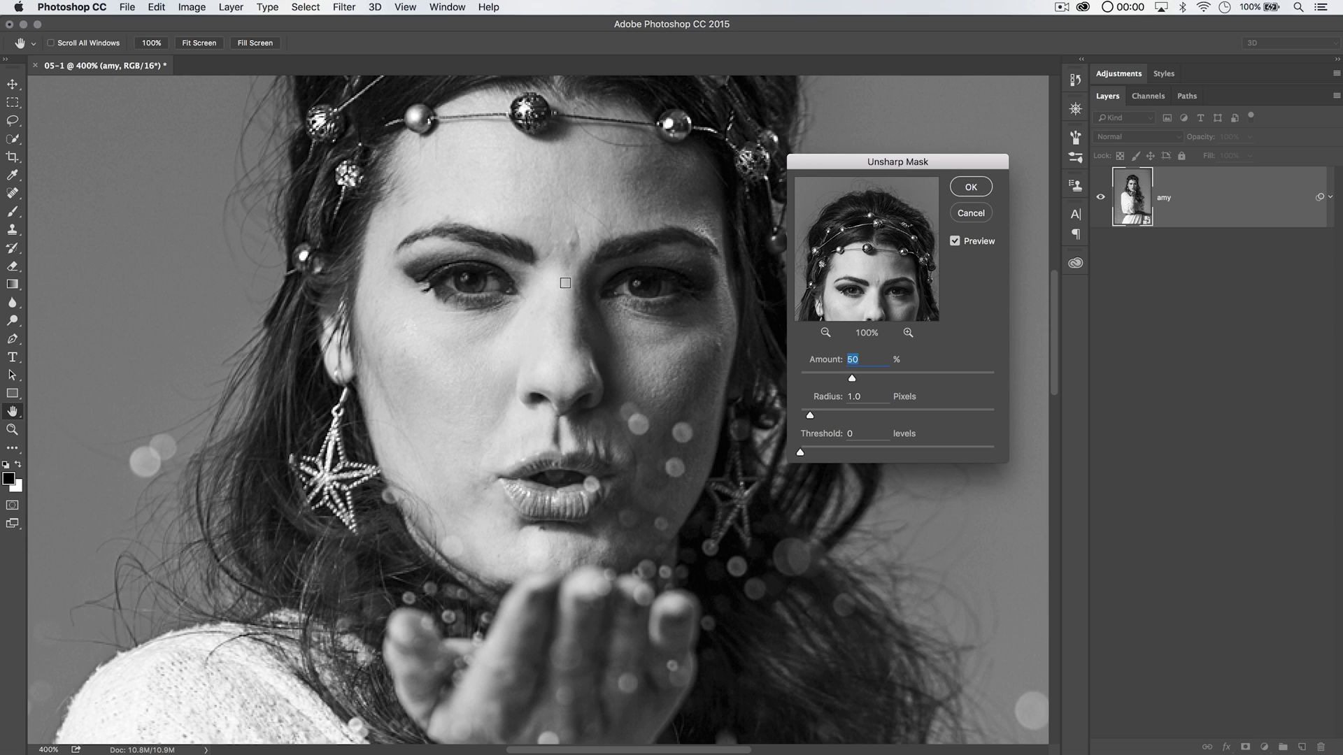
left_click(642, 288)
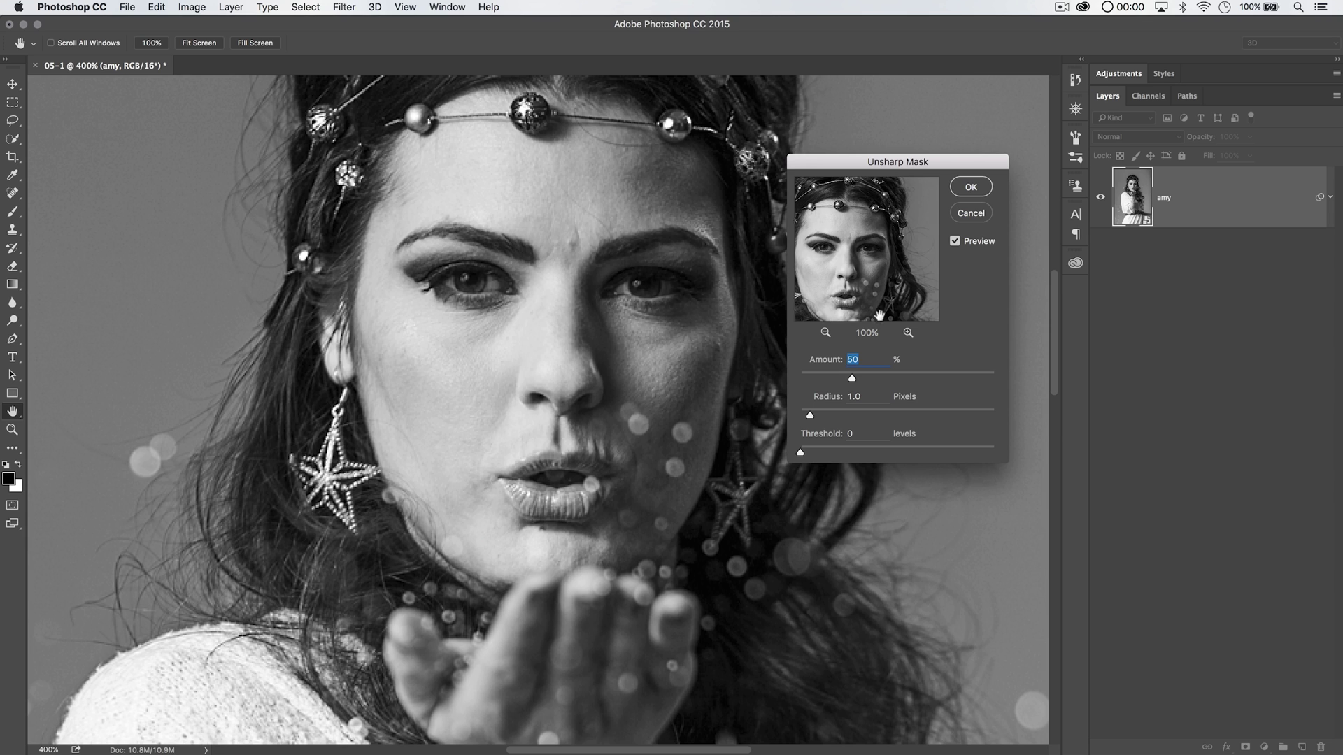
left_click(908, 333)
left_click(908, 333)
left_click(908, 333)
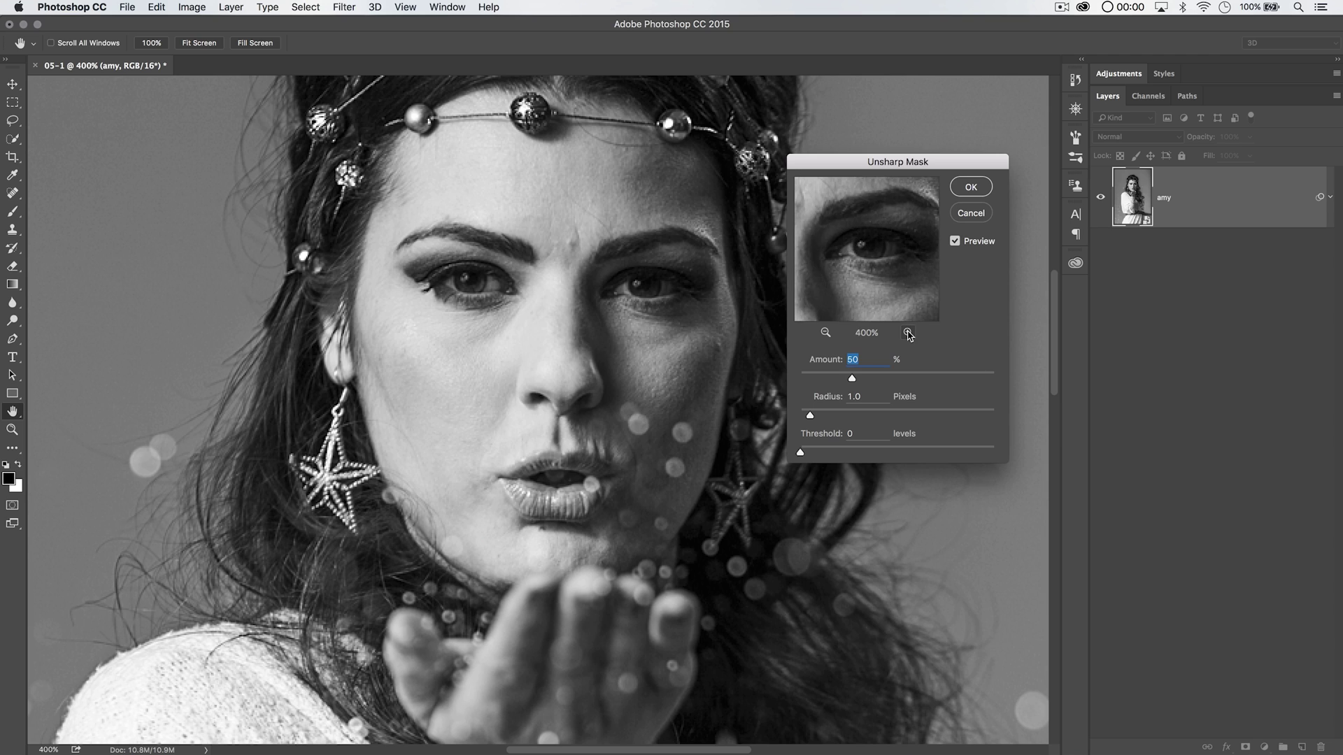
left_click(825, 333)
left_click(825, 333)
left_click(826, 333)
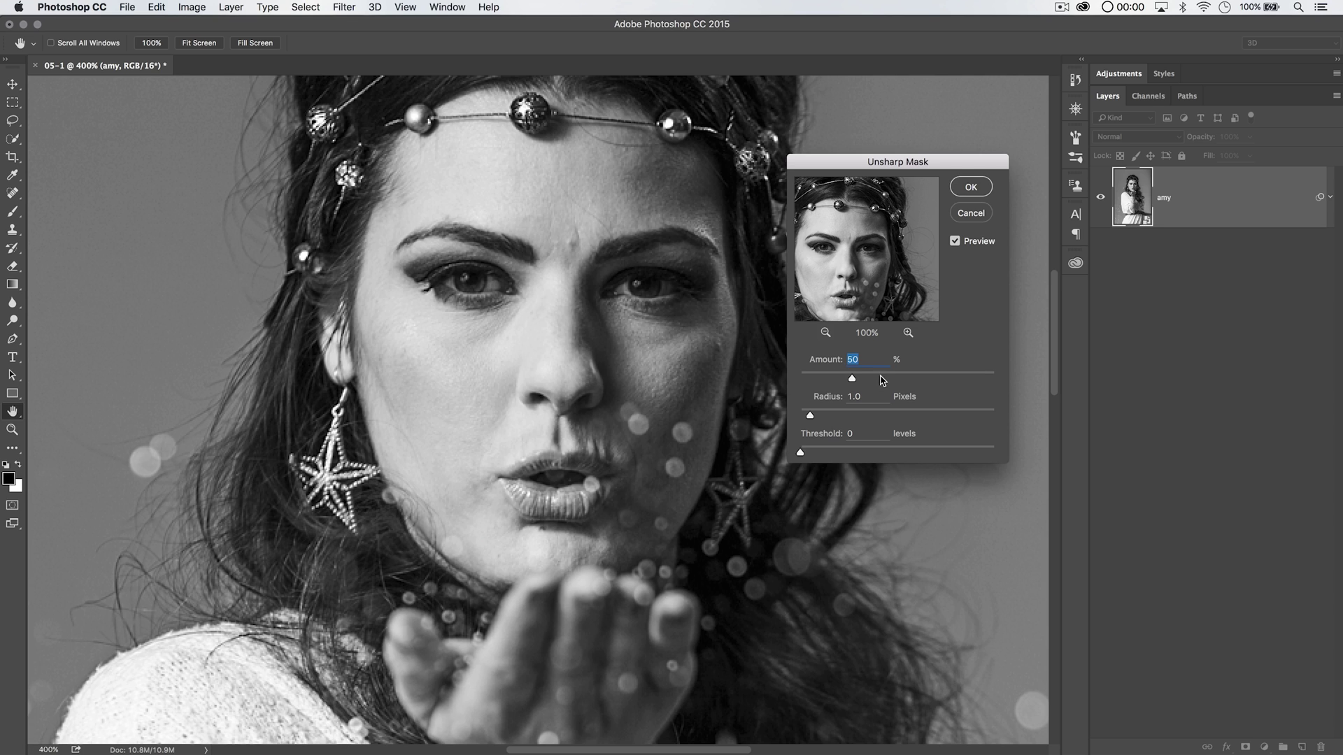
left_click_drag(883, 379, 928, 379)
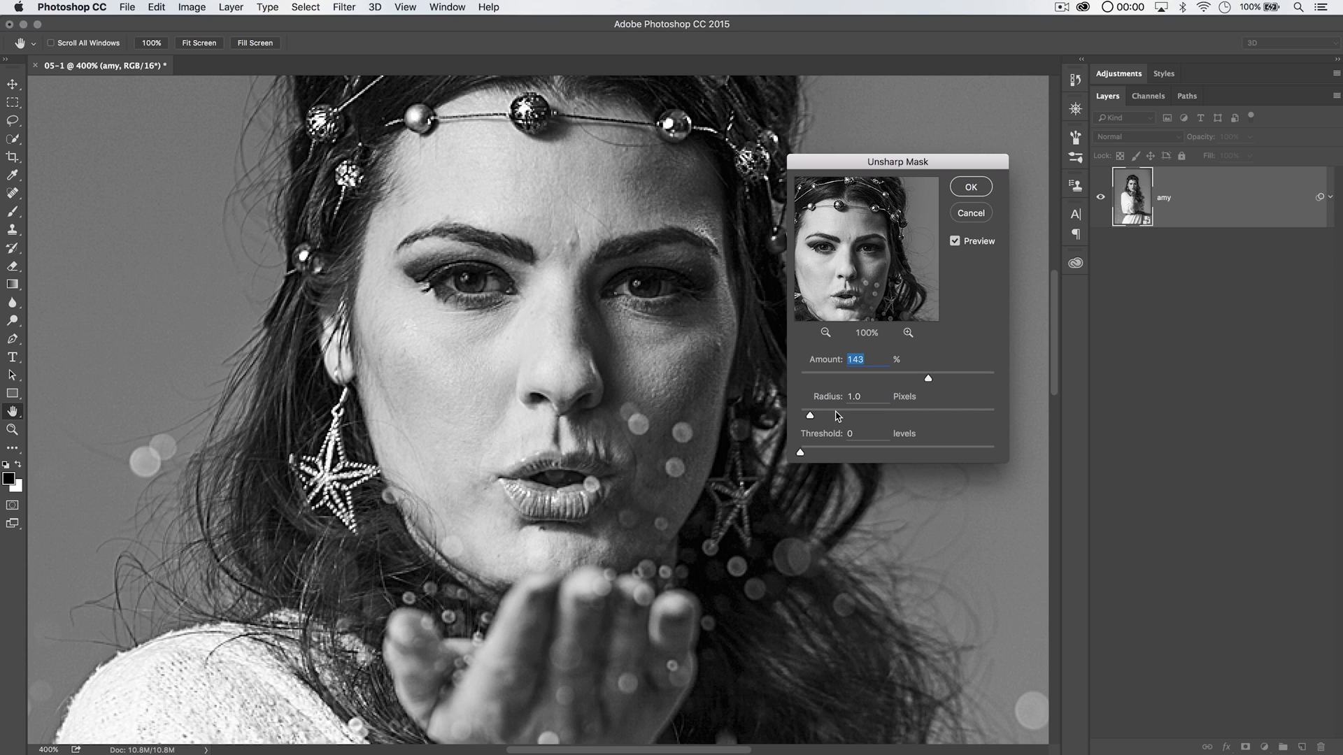
Drag the Unsharp Mask Radius up to 8.2 pixels for an exaggerated sharpen
left_click_drag(829, 417, 870, 419)
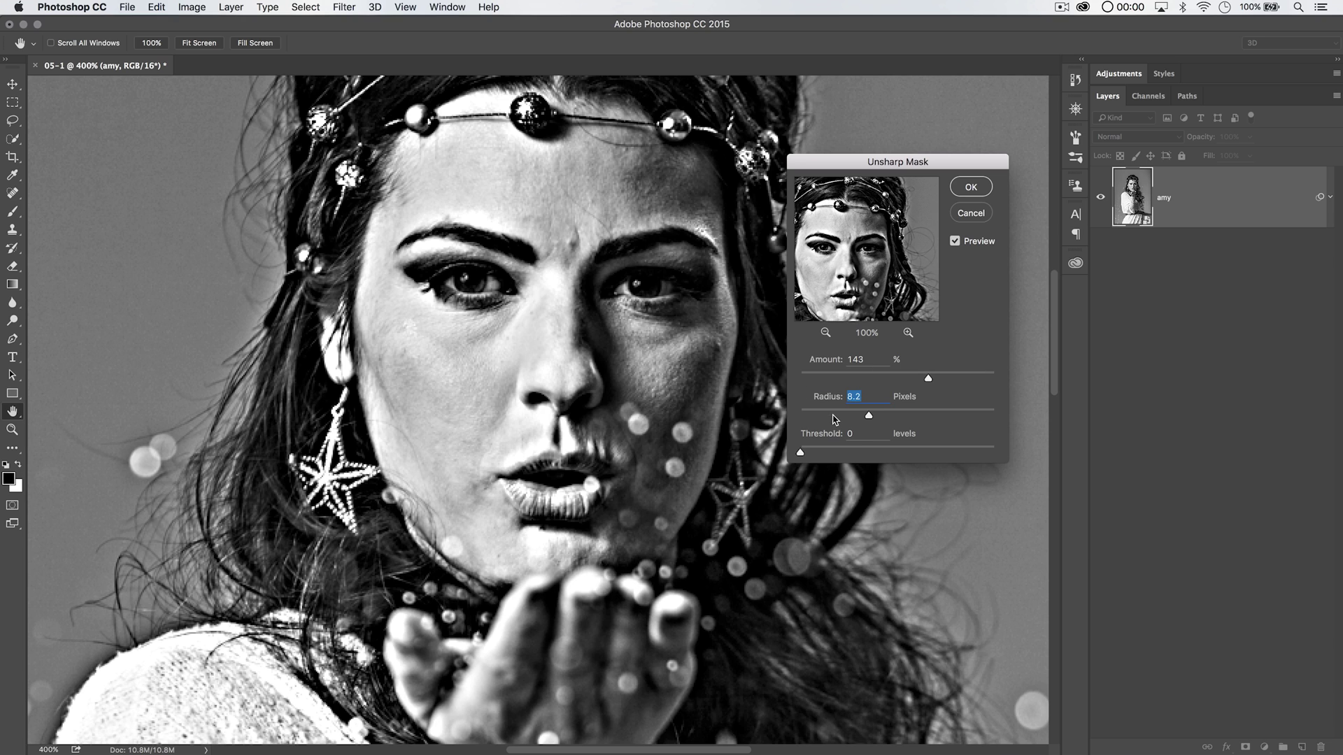
Apply Unsharp Mask with Radius under 1 pixel, Threshold 3 and Amount 100%
left_click_drag(823, 415, 809, 416)
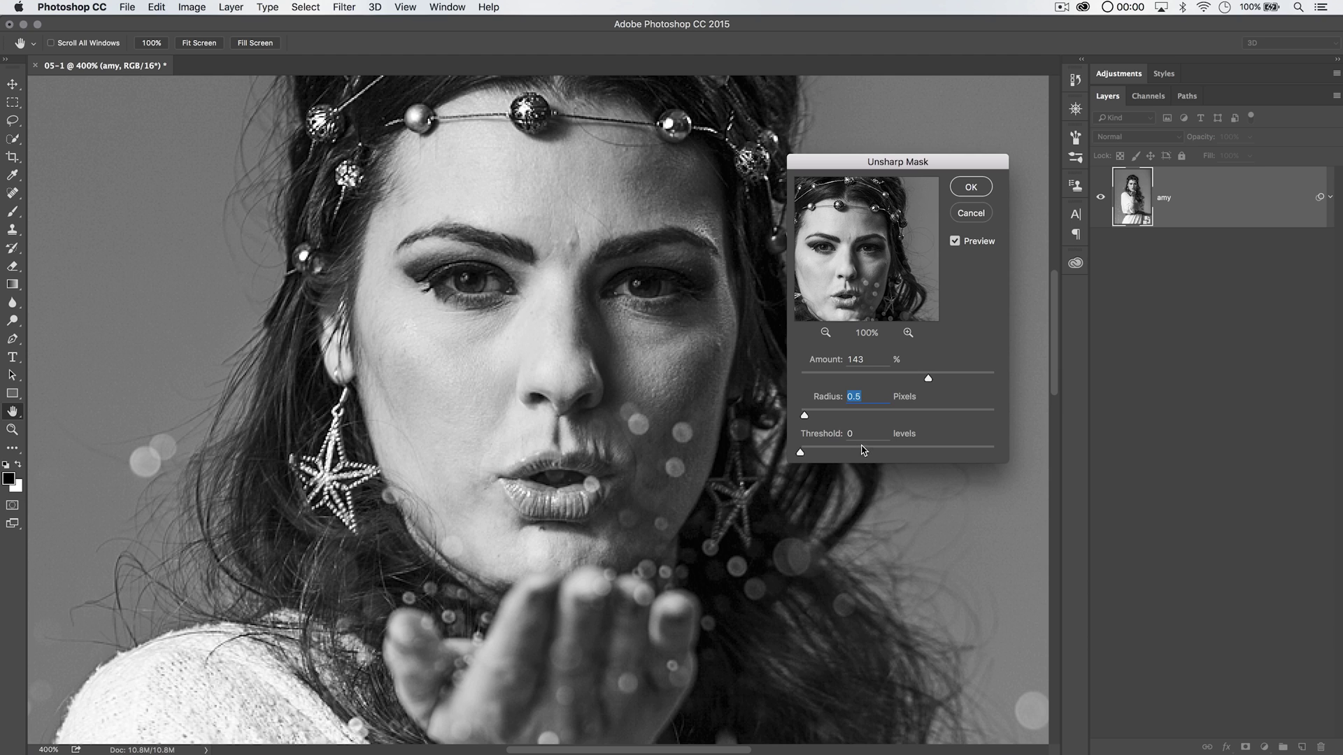
mouse_move(801, 453)
left_mouse_down()
mouse_move(1006, 456)
mouse_move(780, 456)
left_mouse_up()
mouse_move(927, 378)
left_mouse_down()
mouse_move(906, 381)
mouse_move(928, 380)
left_mouse_up()
left_click(970, 188)
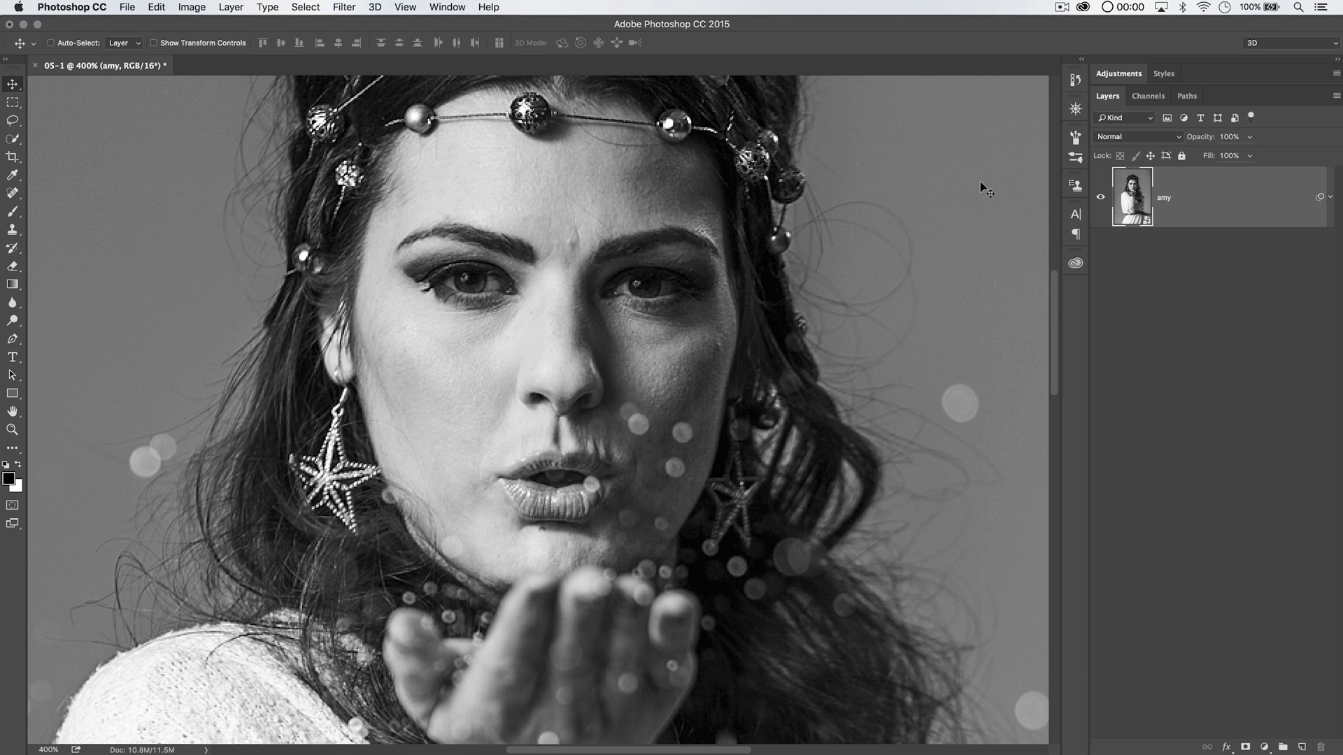
Toggle the Unsharp Mask smart filter off and on to compare, then zoom out to the whole portrait
right_click(1330, 198)
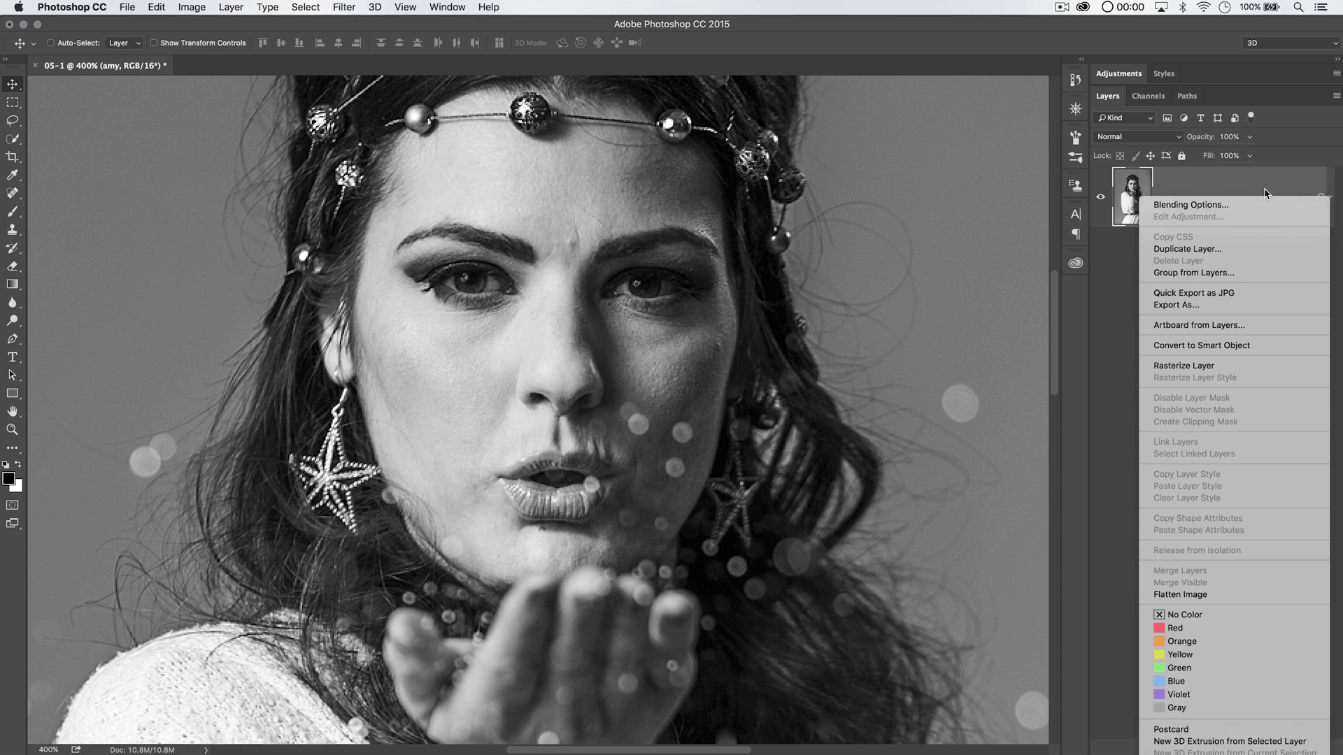
left_click(1265, 193)
left_click(1327, 197)
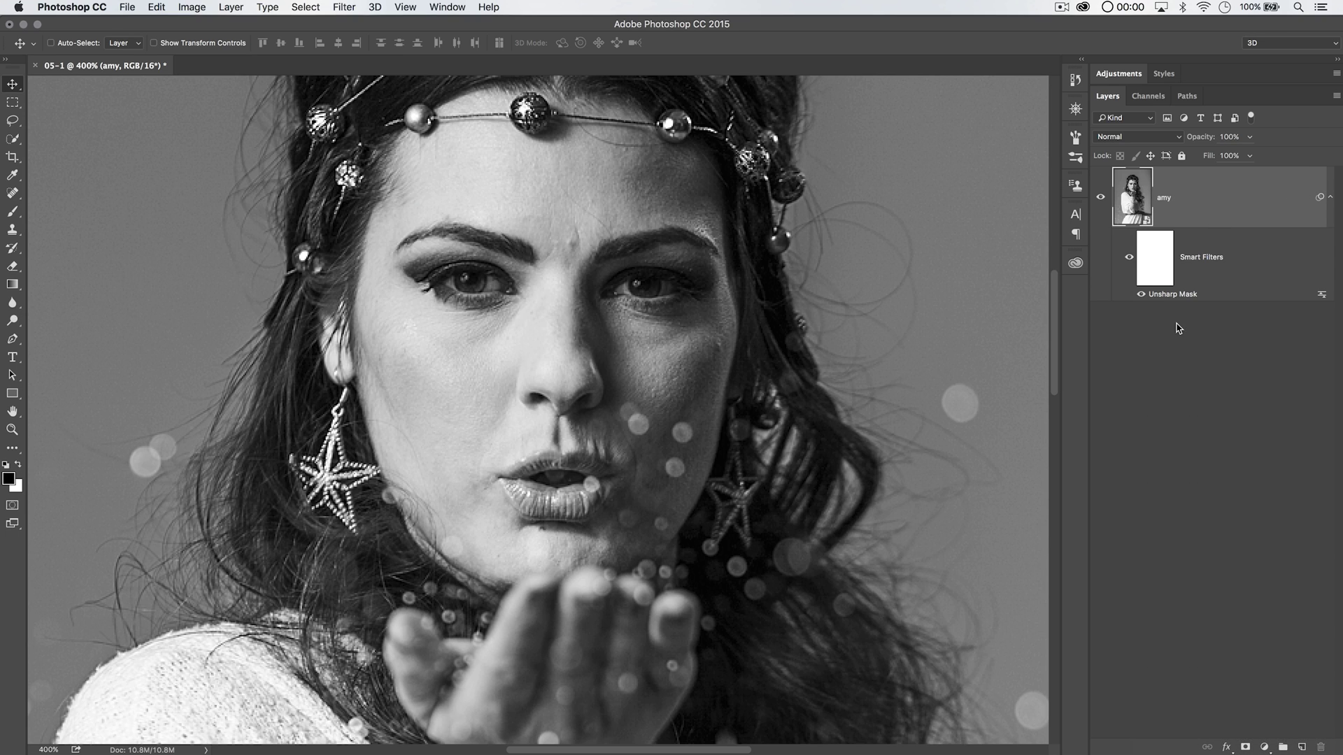
left_click(1126, 259)
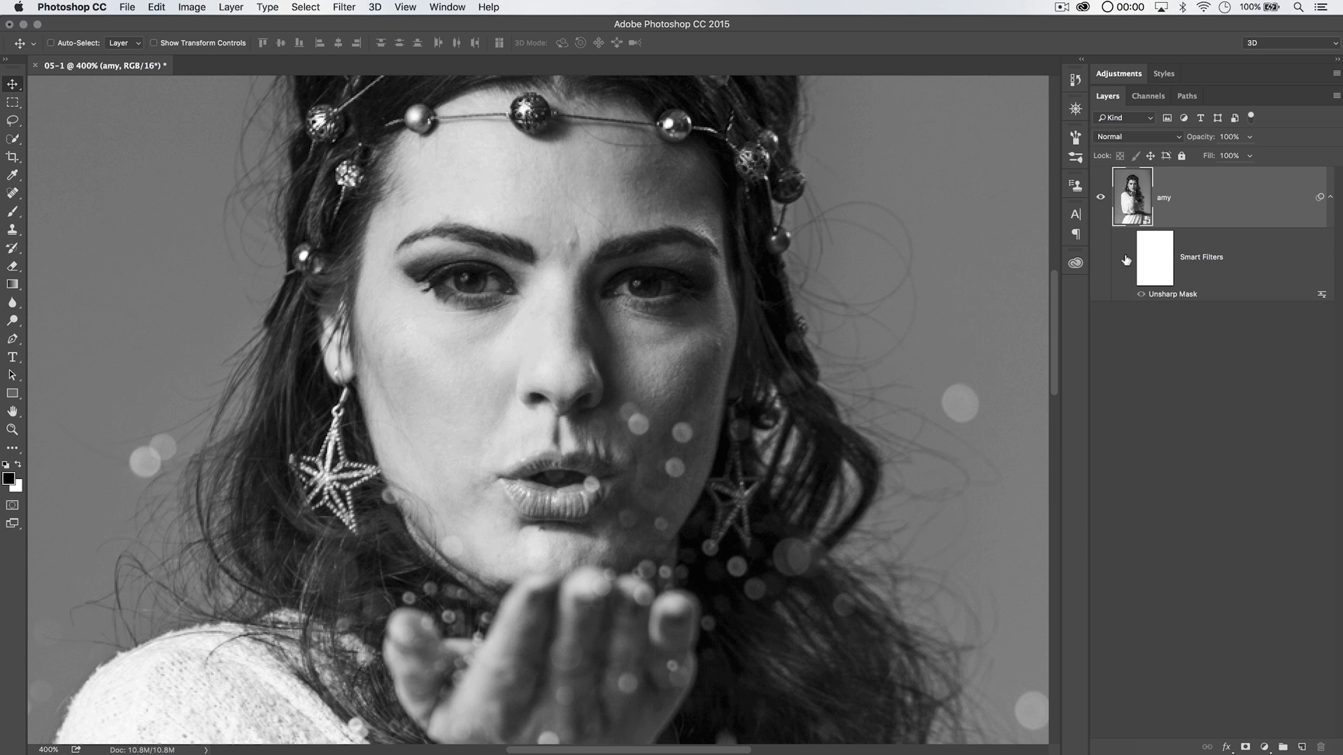
left_click(1127, 260)
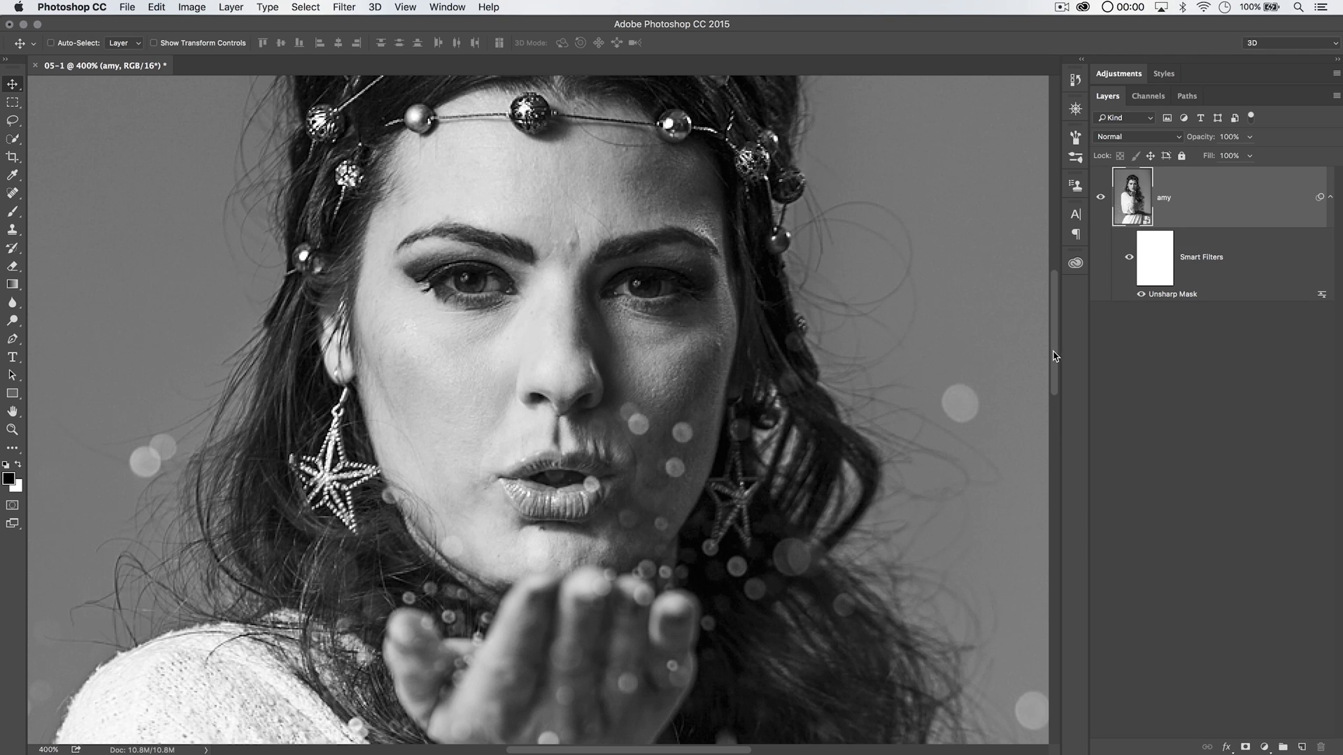
key("super+minus")
key("super+minus")
key("super+minus")
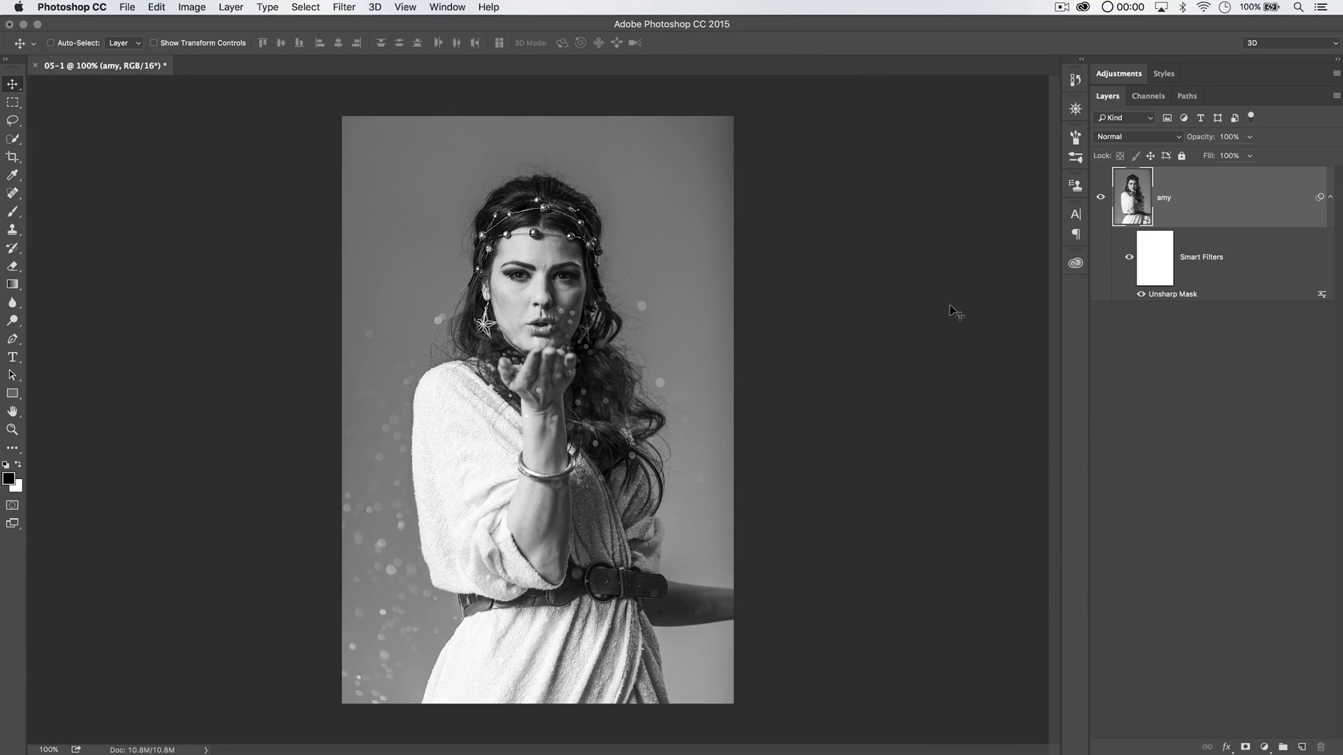
left_click(1330, 197)
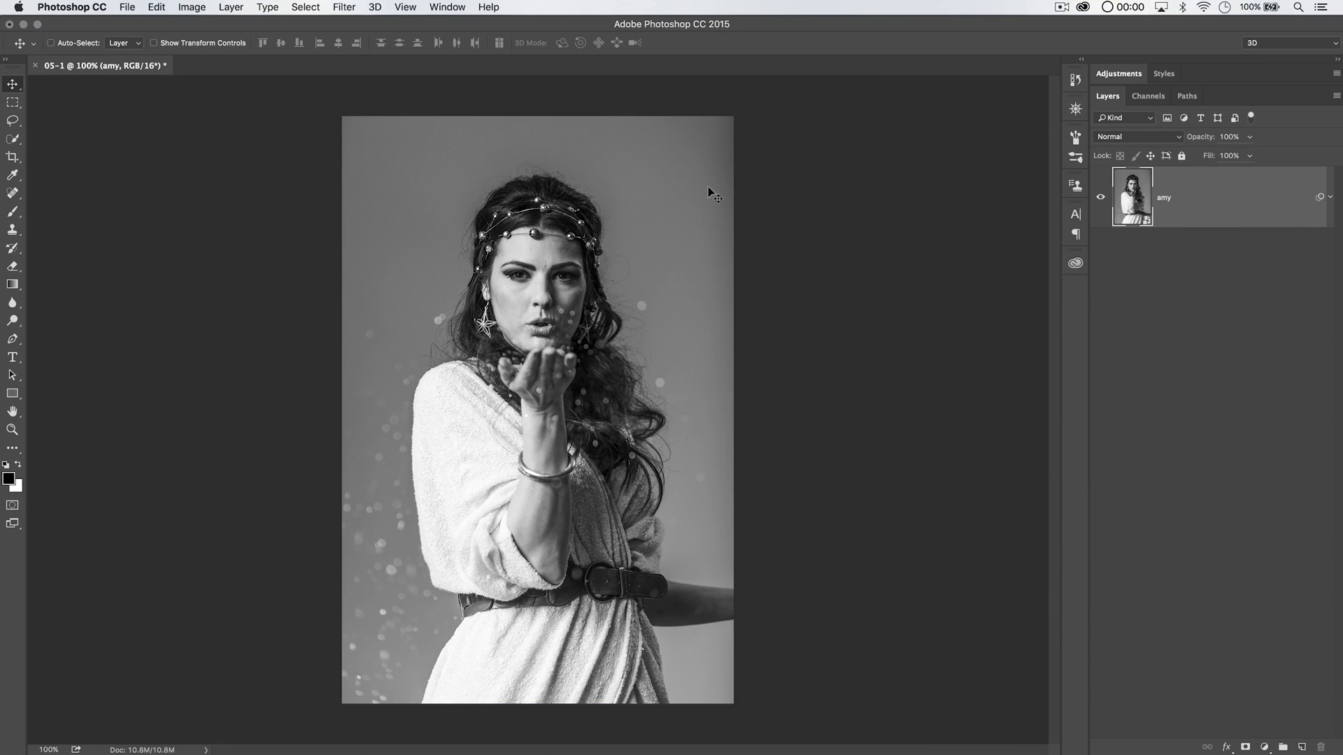
Duplicate the image as 05-smart and delete the Unsharp Mask filter from the copy
left_click(191, 7)
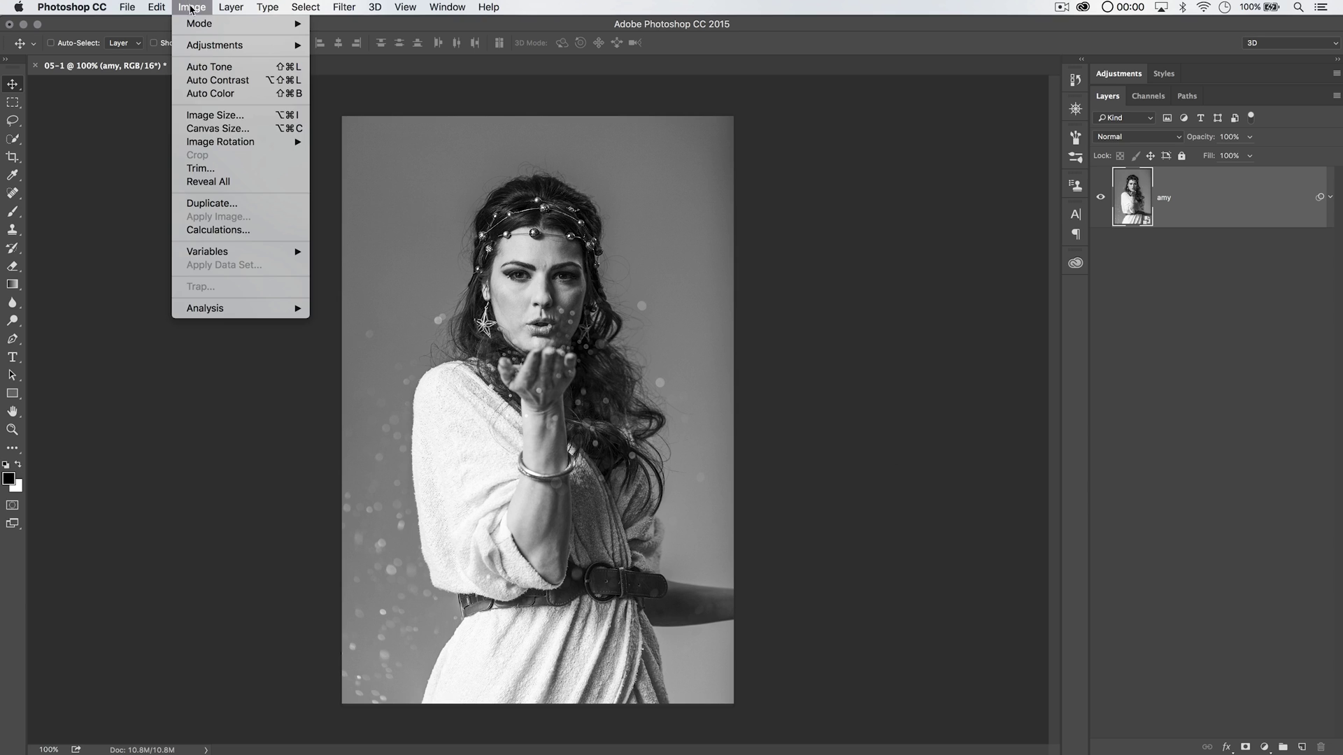
left_click(224, 205)
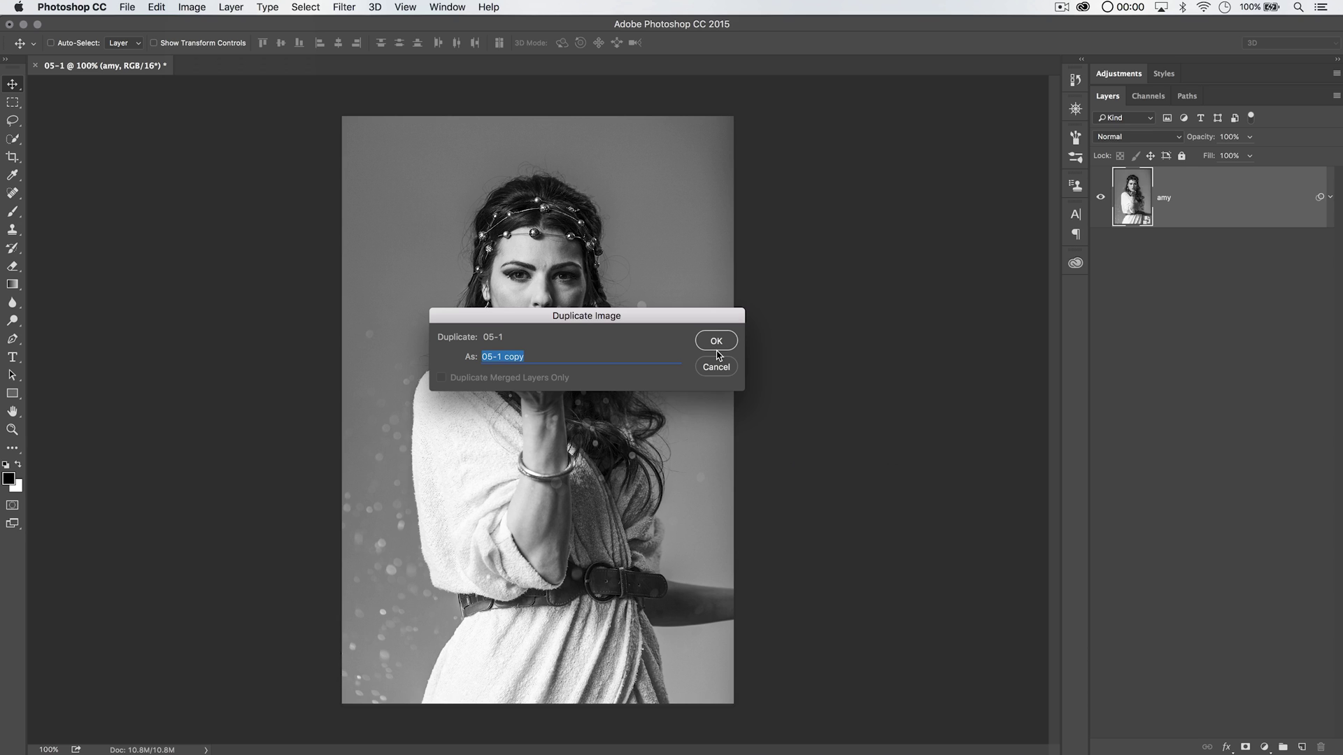
type("sma")
type("05-")
key("Return")
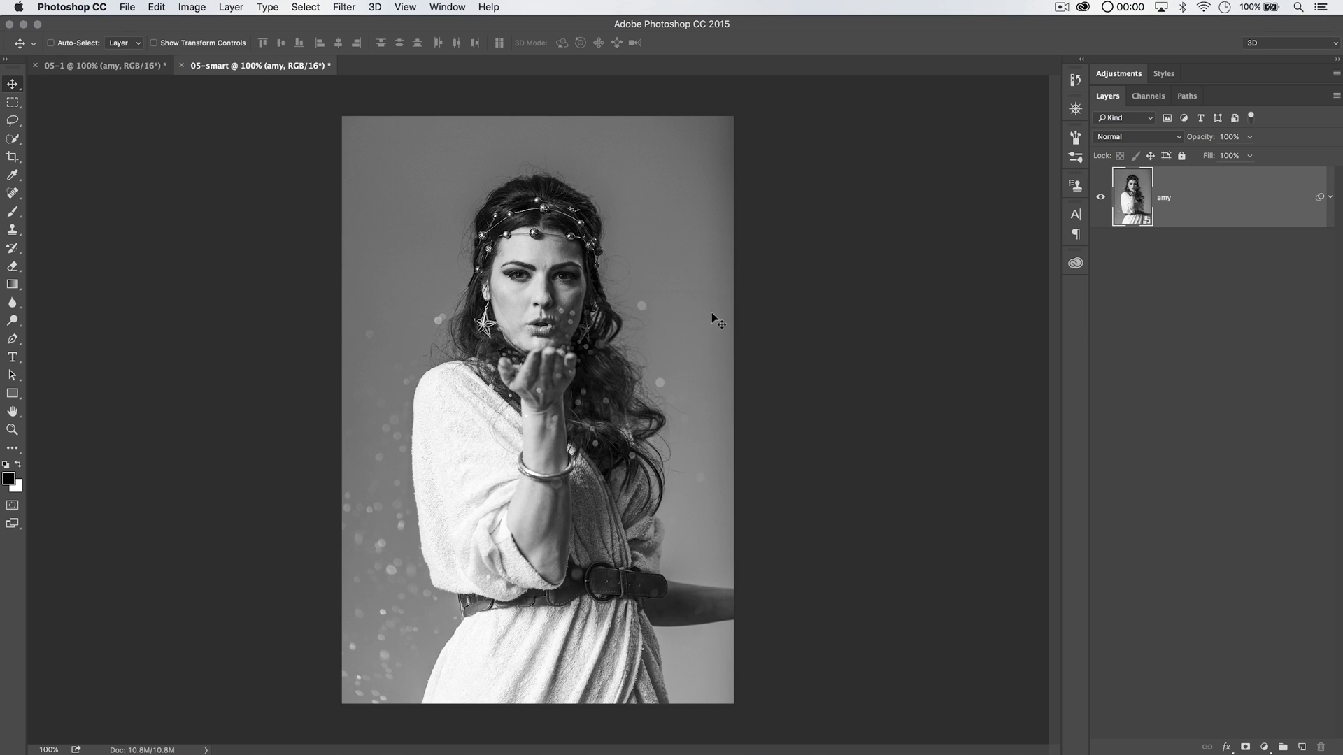
left_click(1330, 197)
left_click_drag(1263, 377, 1320, 747)
Zoom to 300% on the face, apply the basic Sharpen filter, then undo it
key("super+plus")
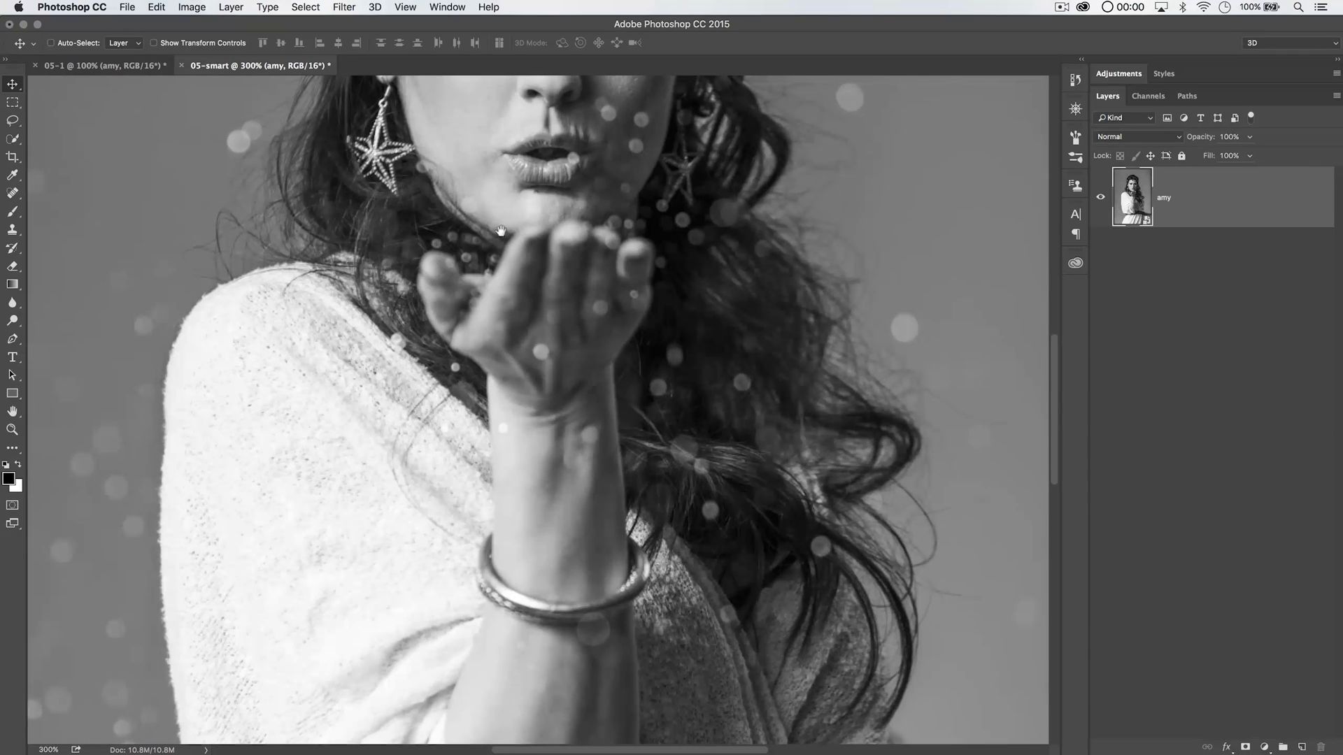
key("super+plus")
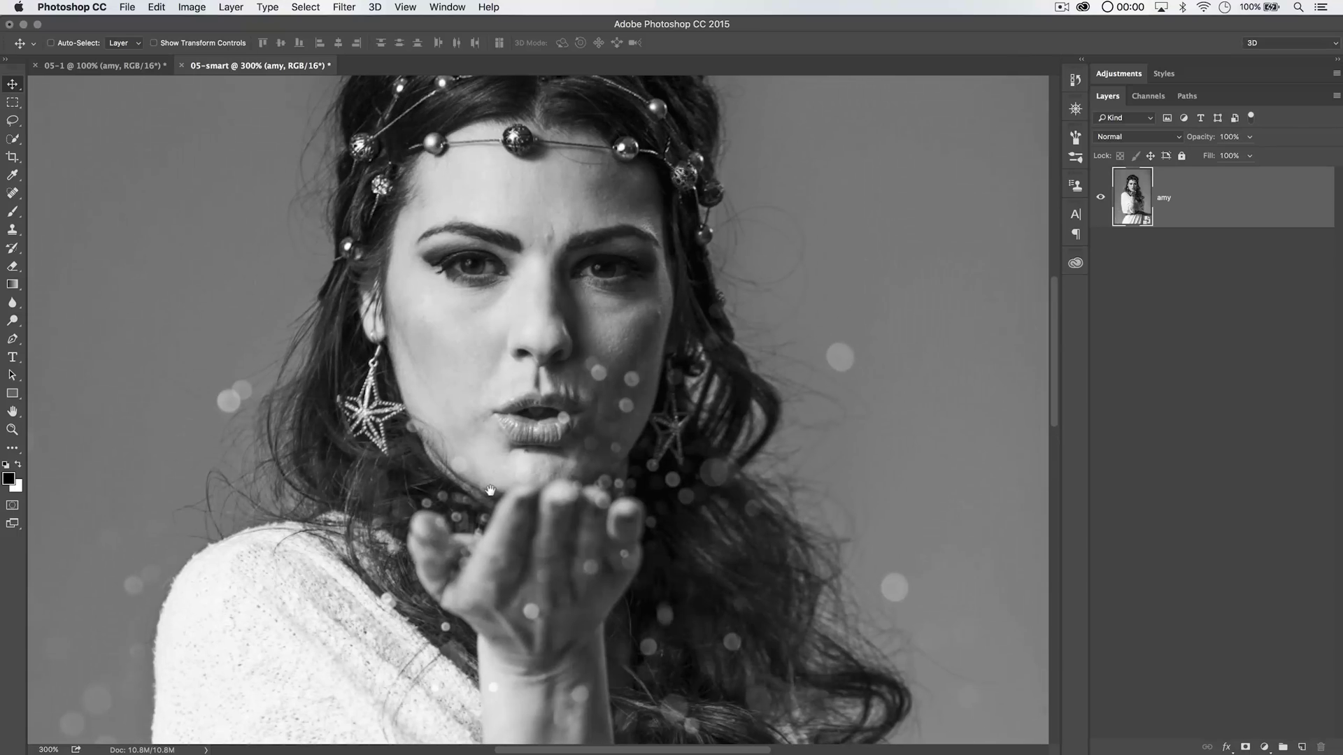
left_click(341, 8)
mouse_move(398, 253)
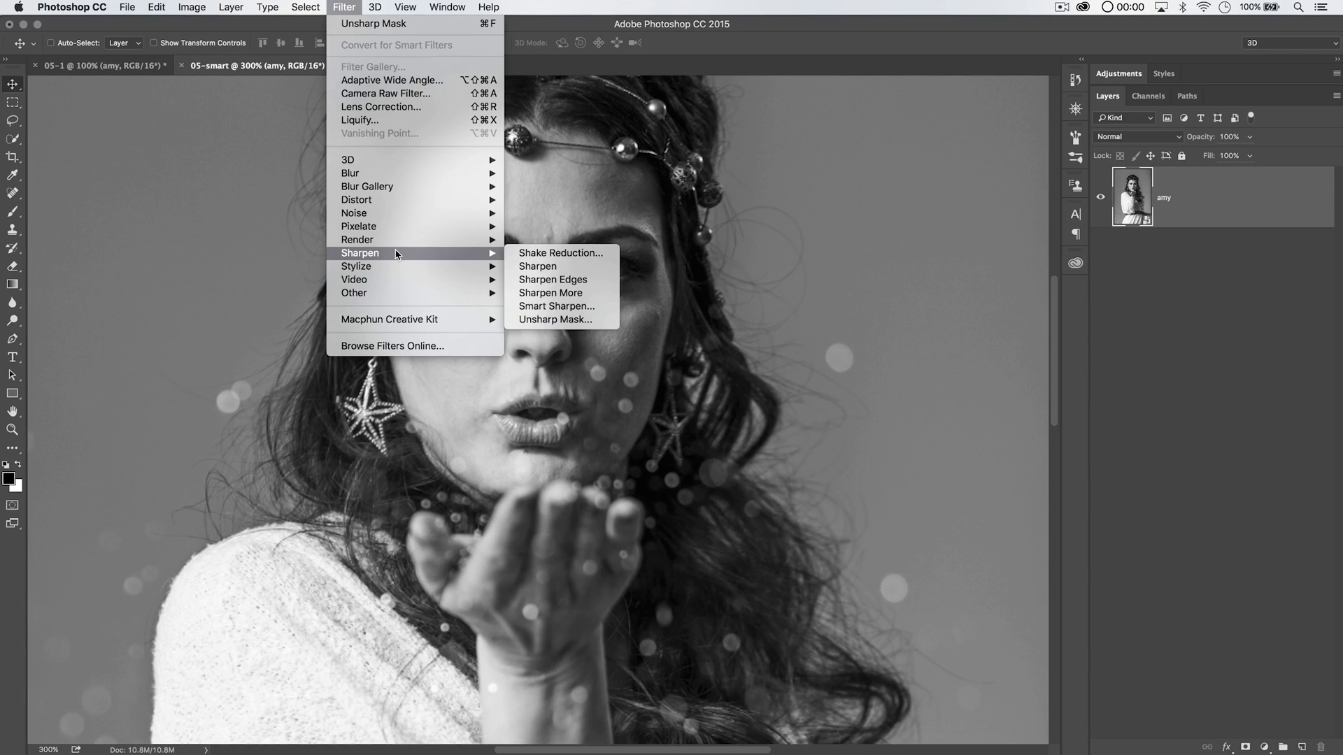
left_click(547, 268)
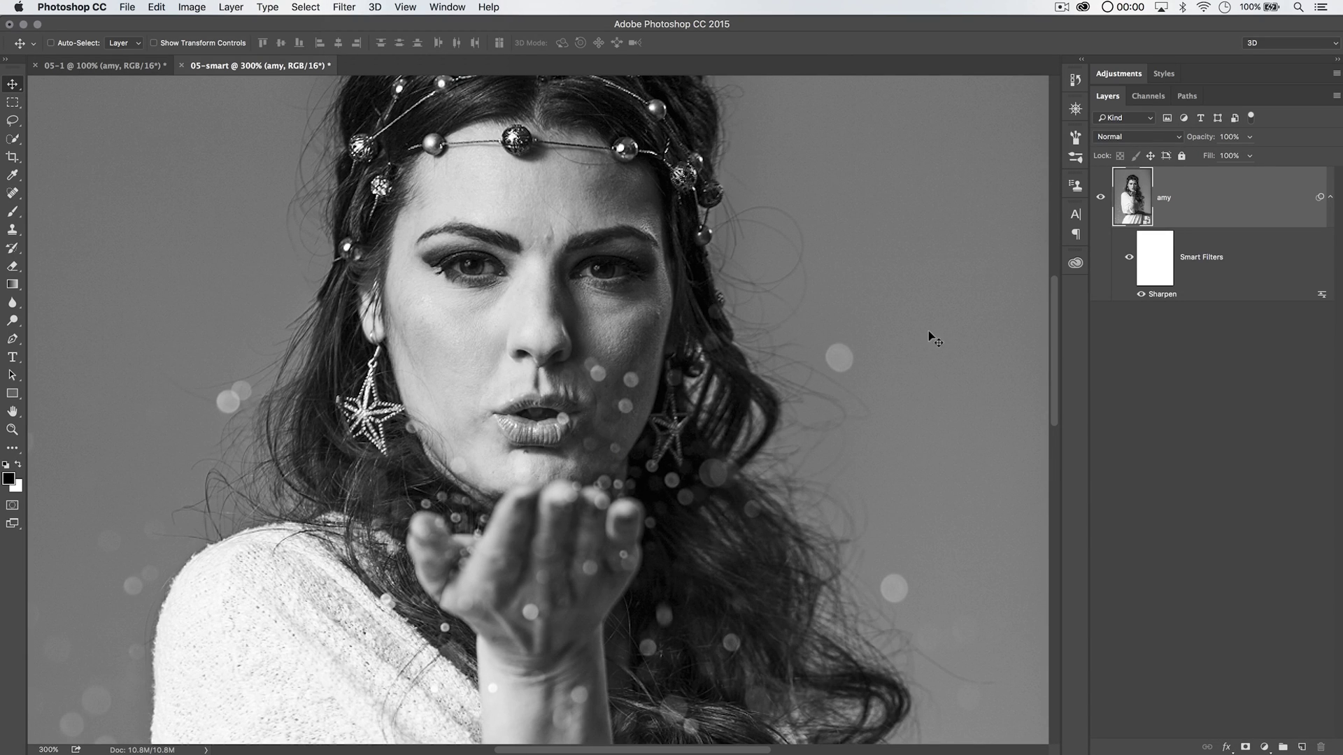
key("super+z")
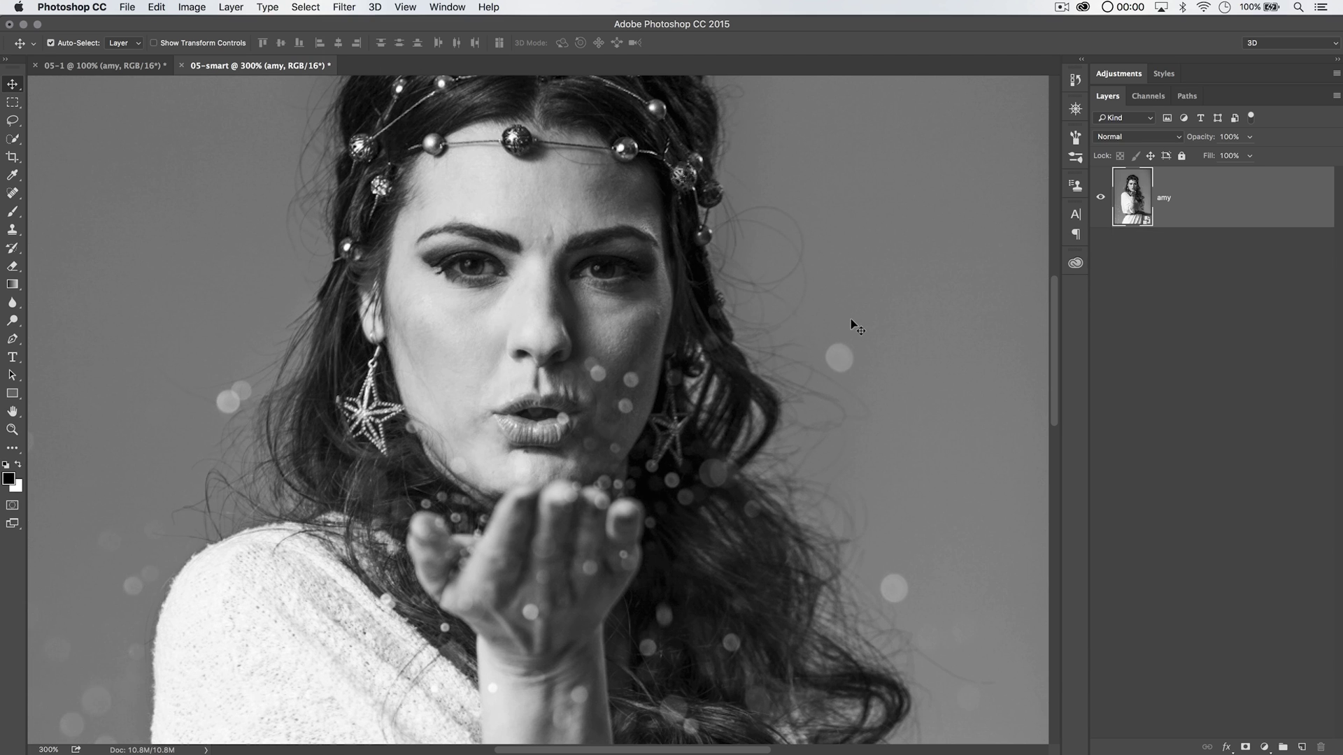
key("super+z")
key("super+z")
left_click(344, 7)
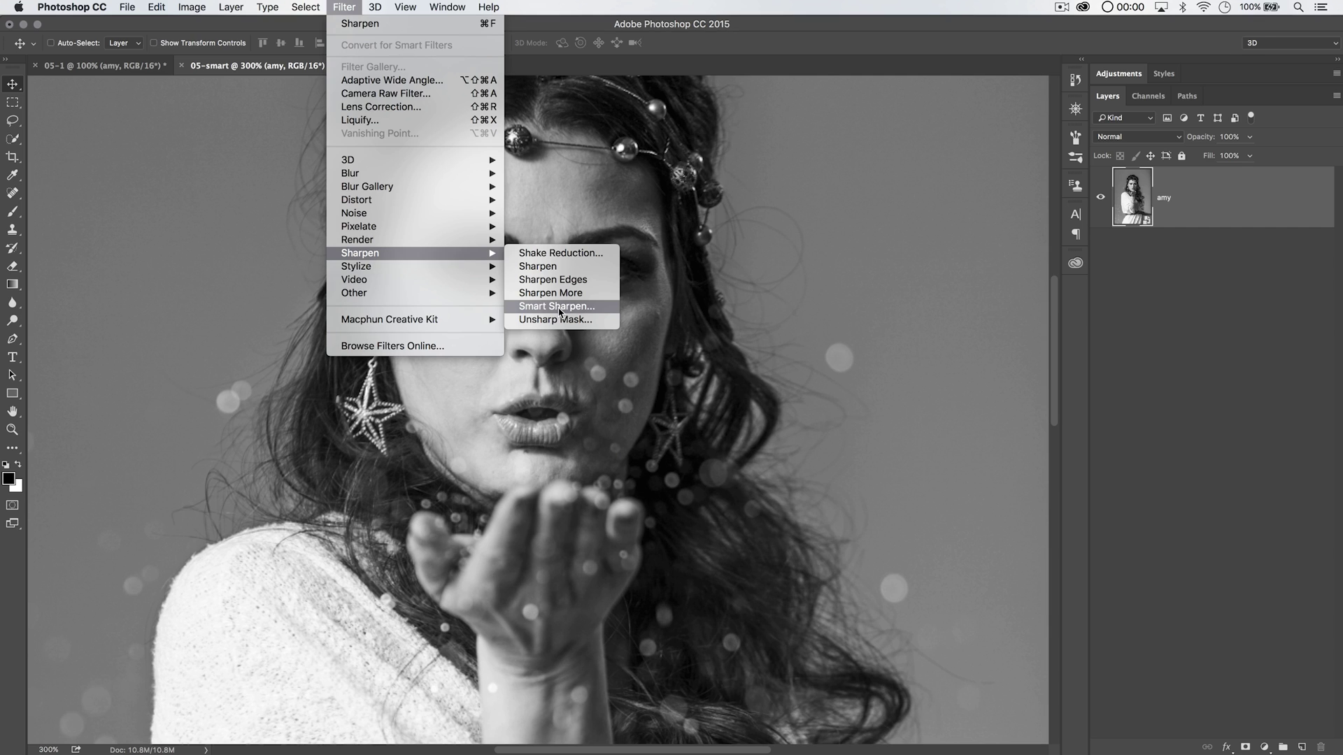
Open Smart Sharpen, frame the face in its preview, and set Reduce Noise to about 13%
left_click(557, 307)
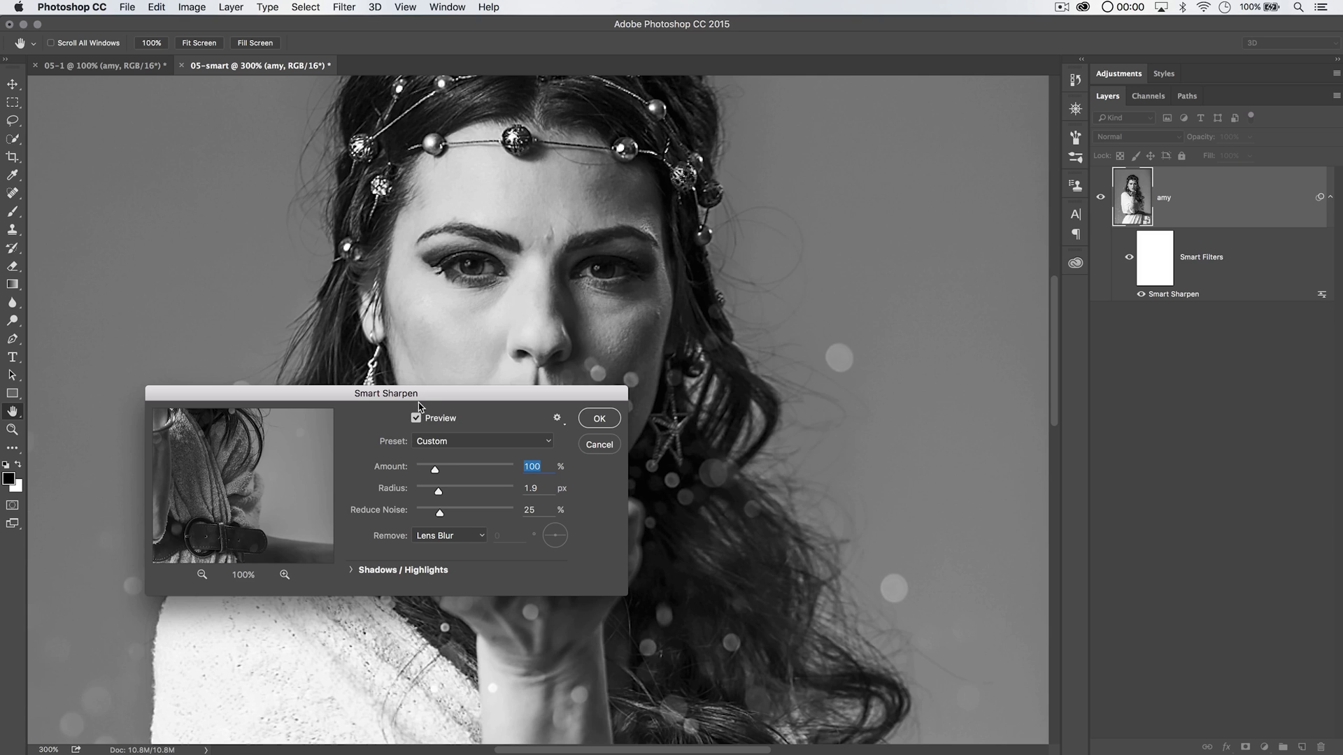
left_click_drag(436, 400, 897, 241)
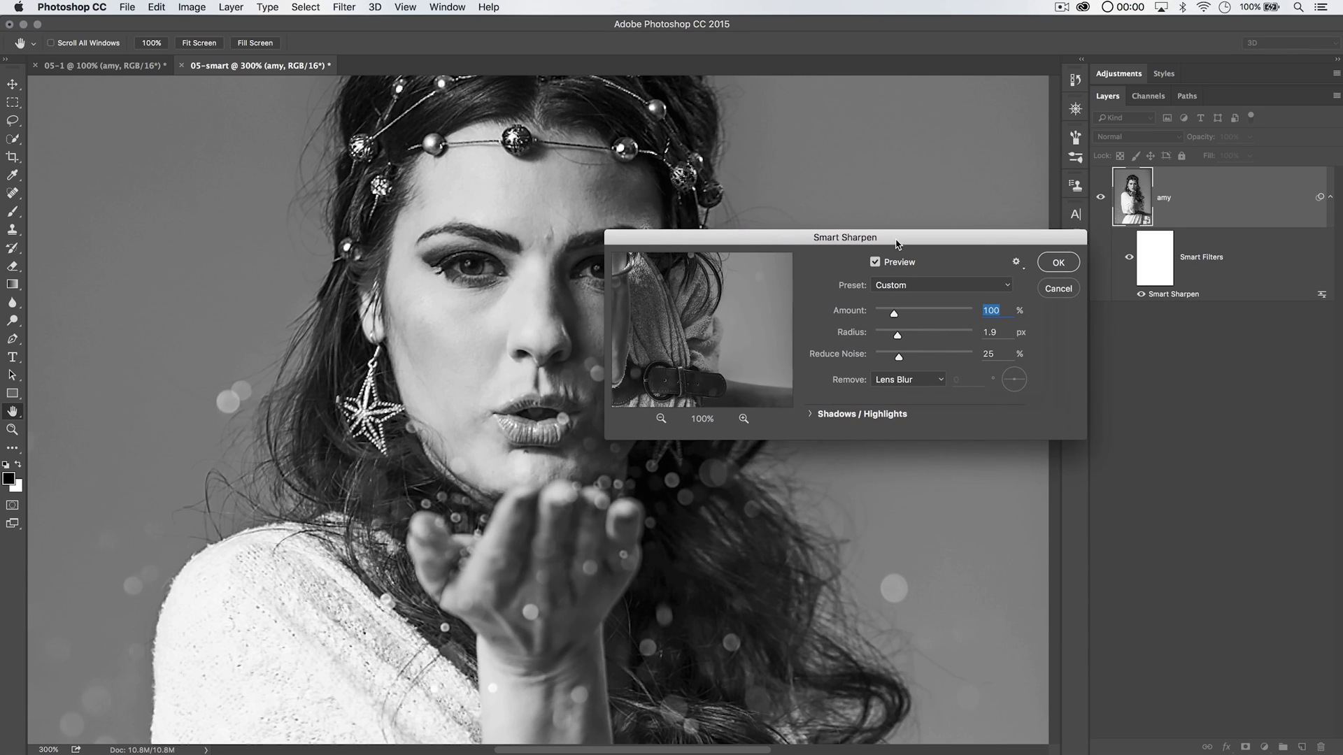
left_click_drag(695, 350, 724, 361)
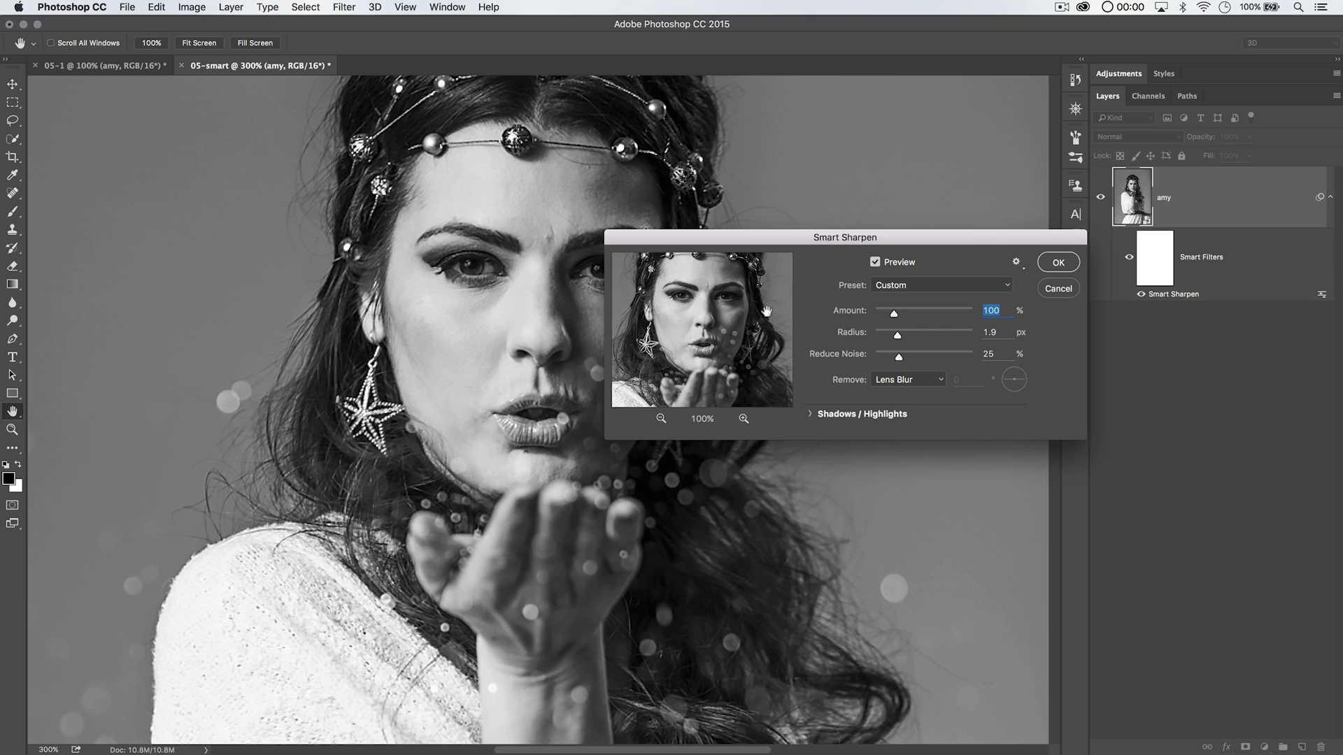
left_click_drag(789, 238, 792, 220)
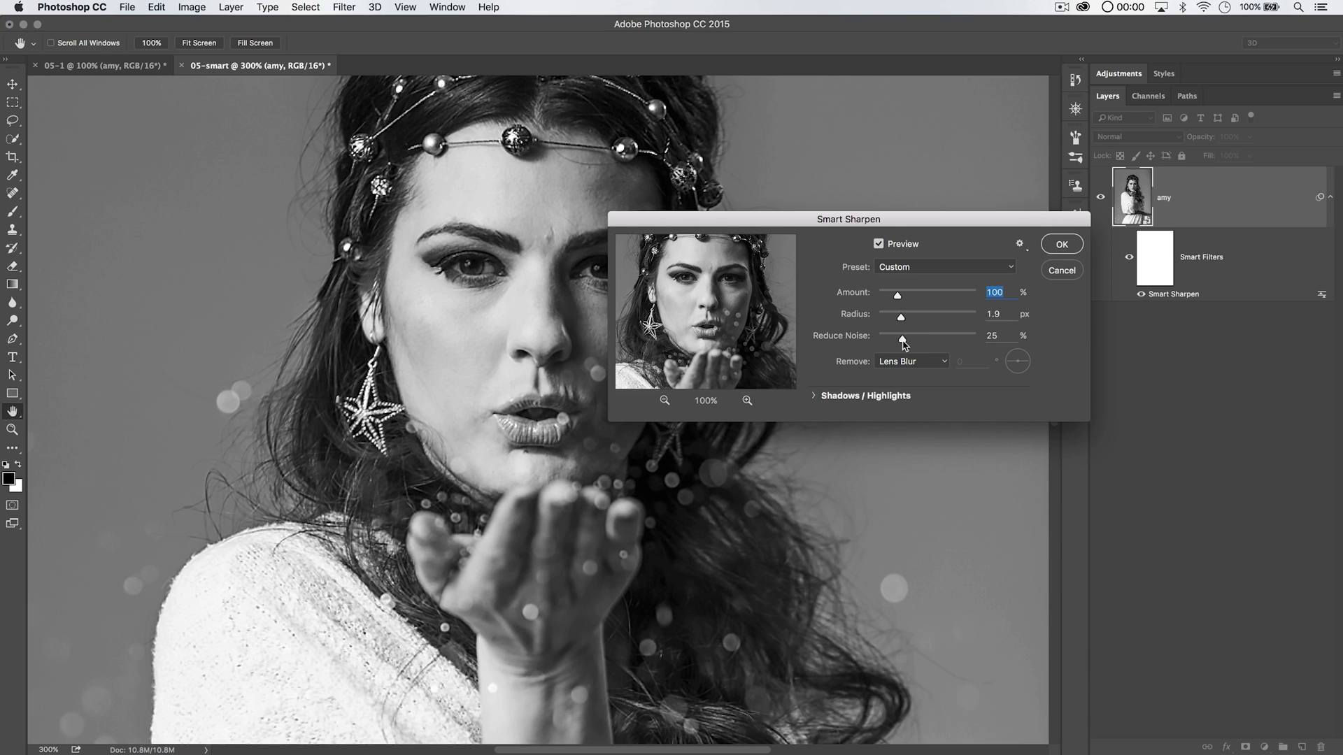
left_click_drag(903, 342, 939, 342)
left_click(888, 335)
left_click_drag(890, 338, 871, 339)
left_click_drag(880, 343, 893, 344)
Set Amount 160% and Radius 1.0 px, try Motion and Gaussian Blur removal, and keep Lens Blur
left_click_drag(898, 297, 949, 319)
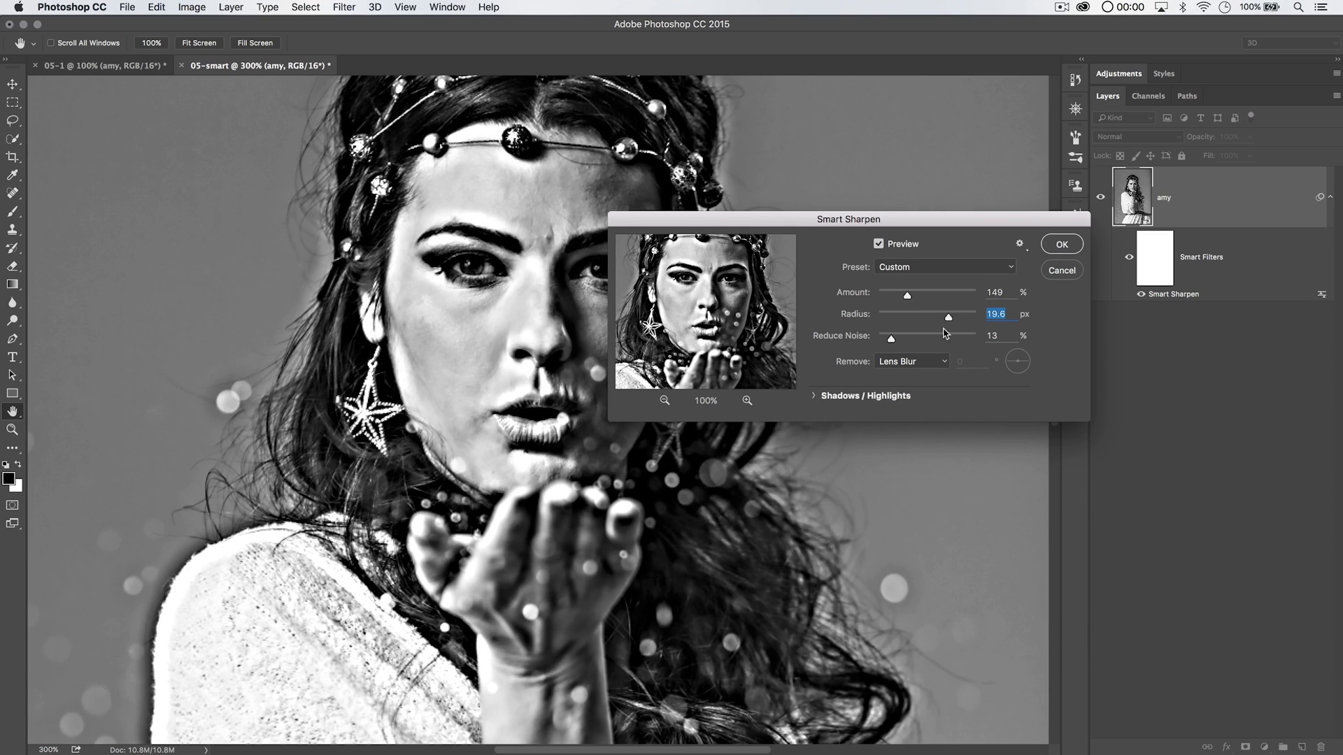
left_click_drag(949, 320, 912, 301)
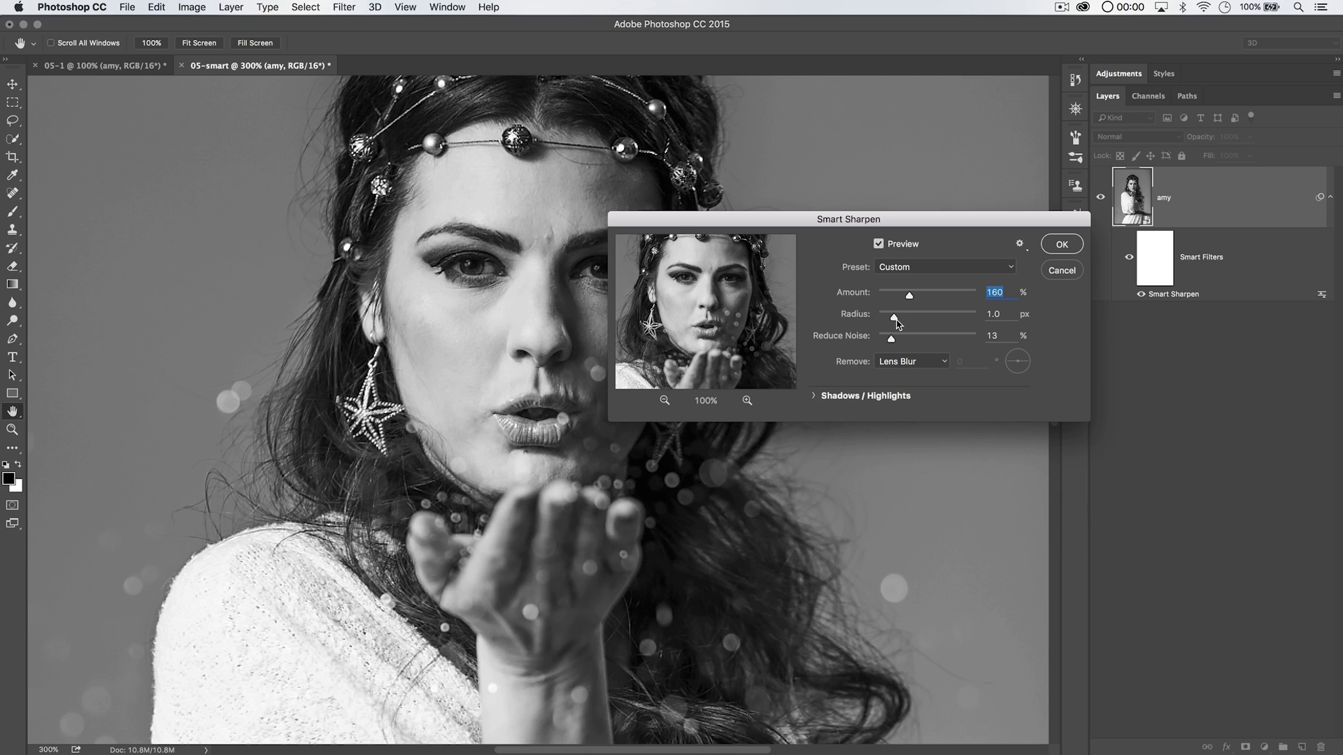
left_click(901, 361)
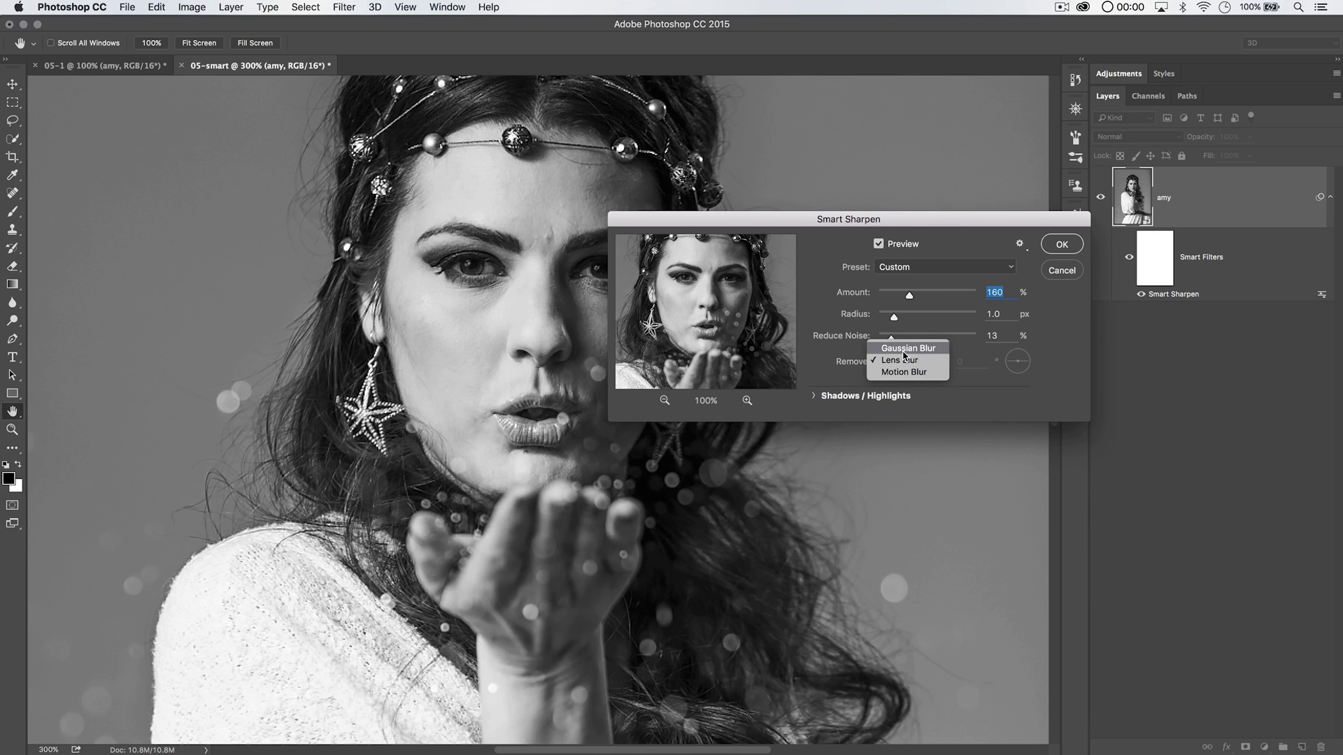
left_click(903, 373)
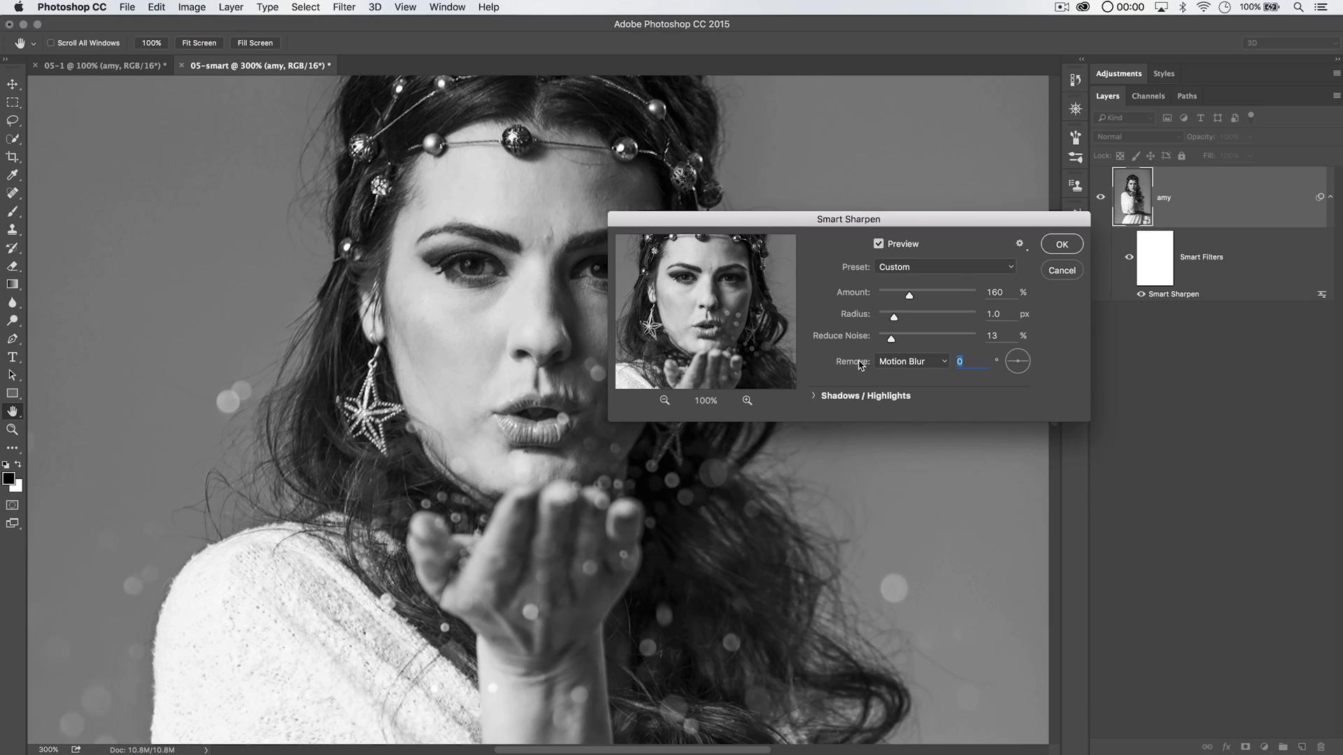
left_click(932, 363)
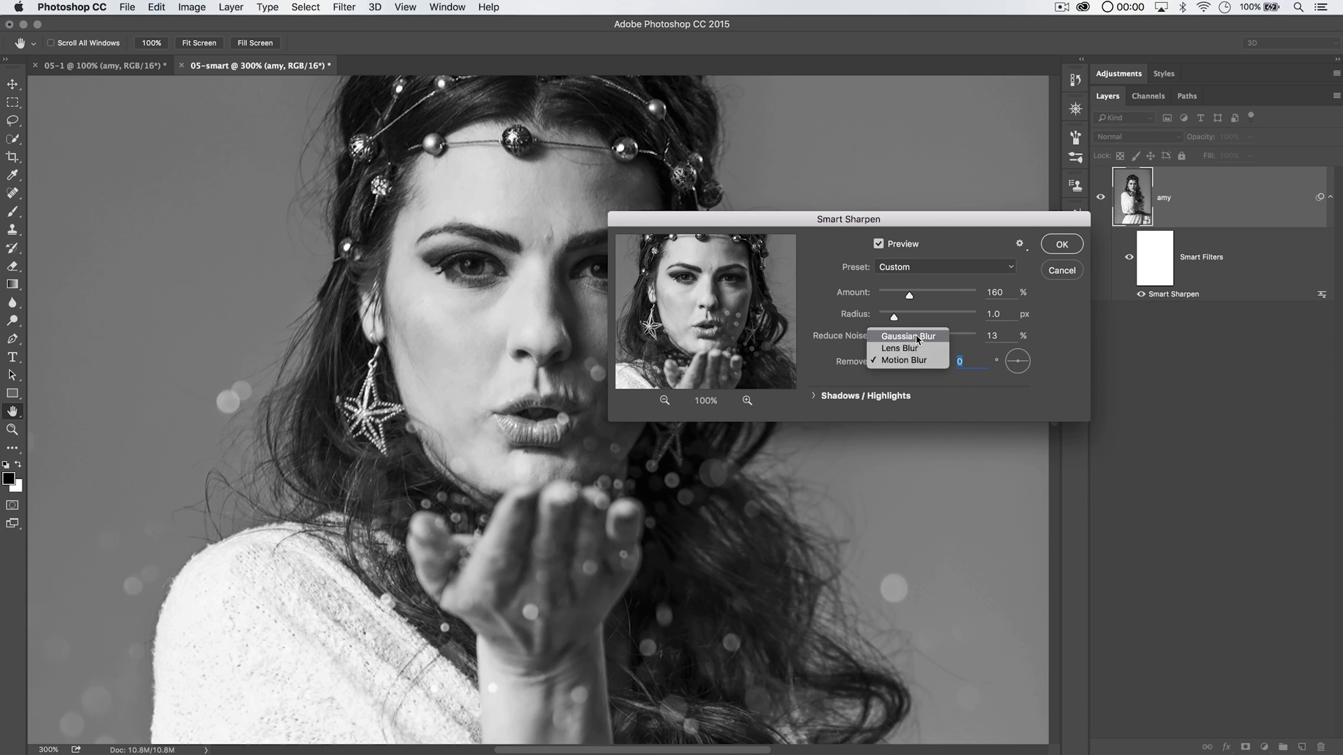
left_click(915, 335)
left_click(909, 361)
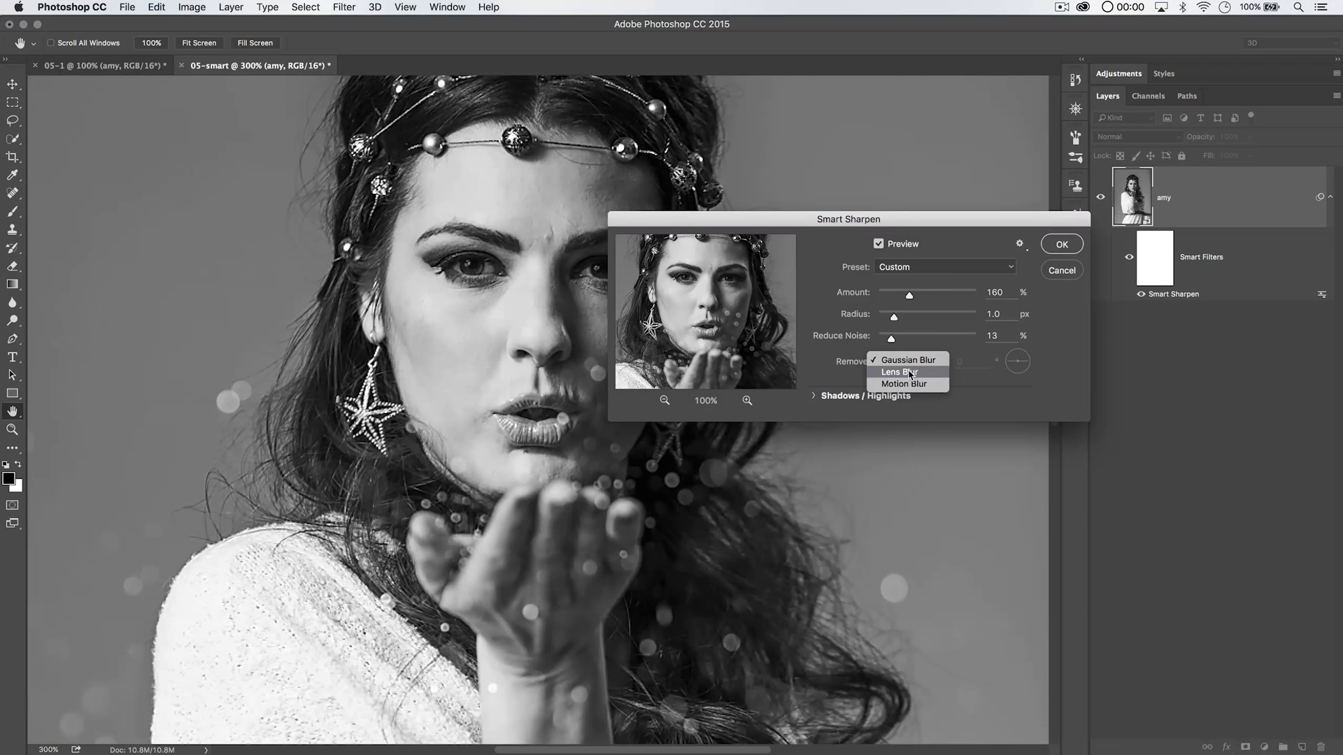
left_click(910, 373)
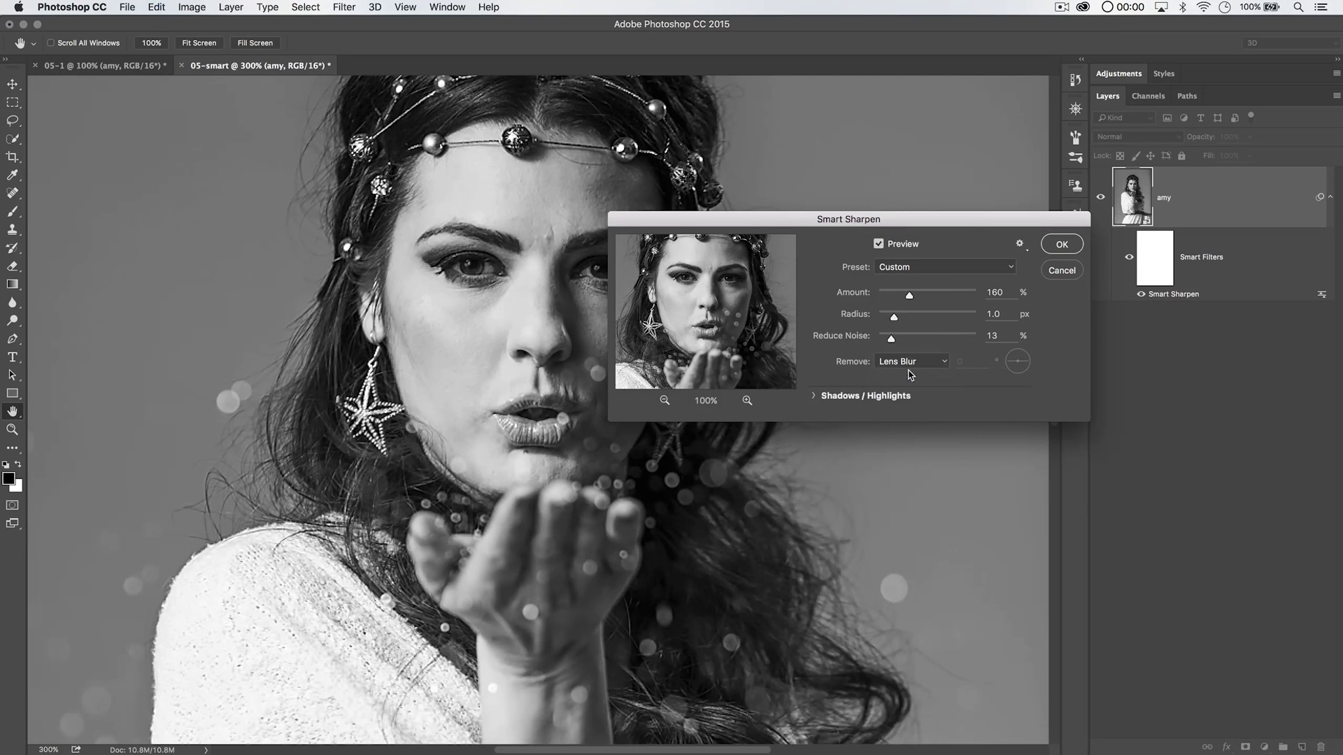
left_click(814, 398)
Fade the Smart Sharpen highlights by 57% with 25% tonal width, then apply the filter
left_click_drag(890, 222, 969, 118)
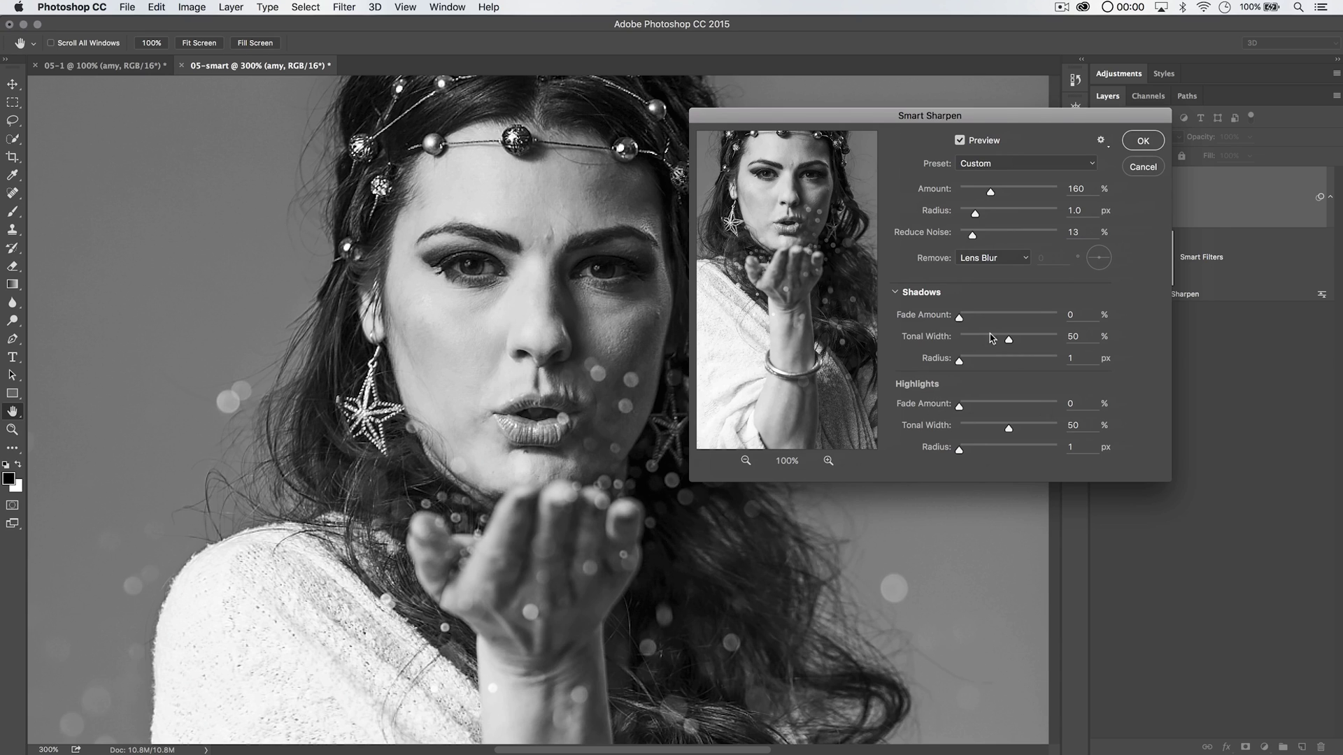
left_click_drag(959, 407, 1017, 411)
left_click_drag(1010, 432, 985, 432)
left_click_drag(983, 126, 926, 125)
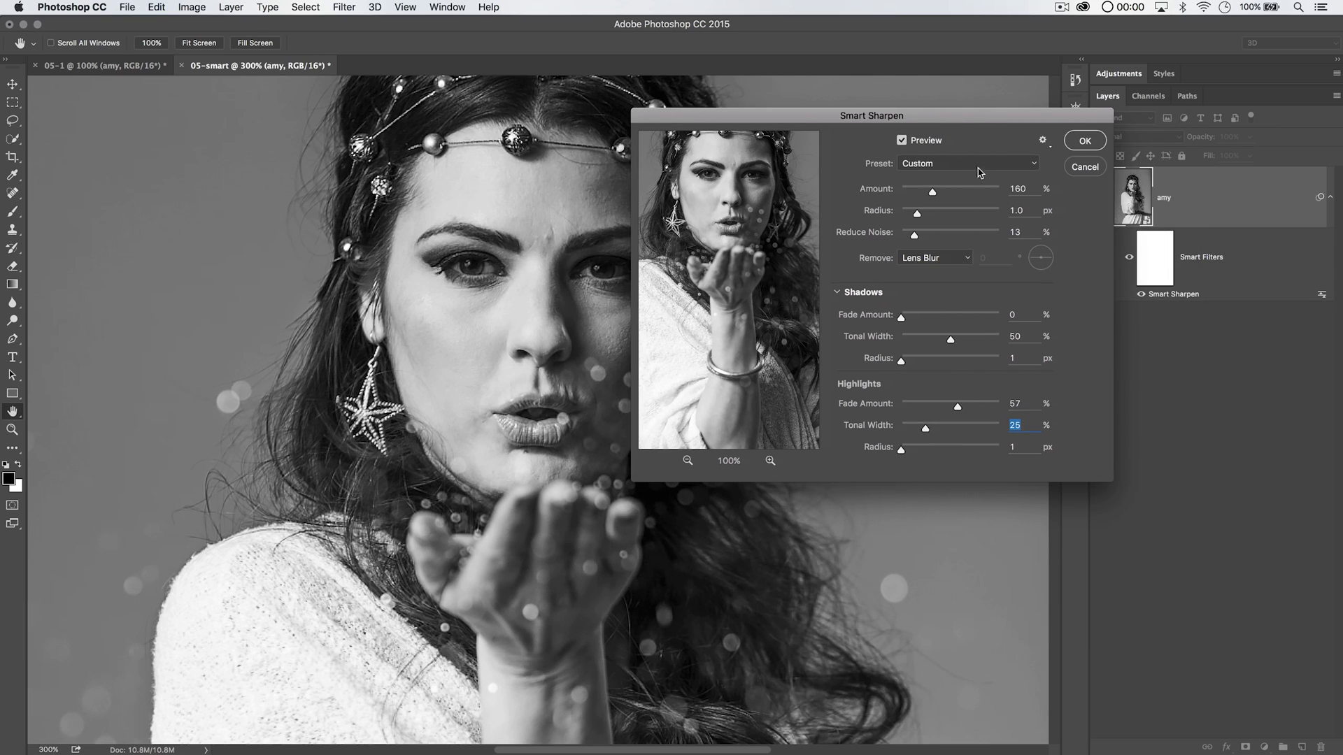
left_click(1045, 142)
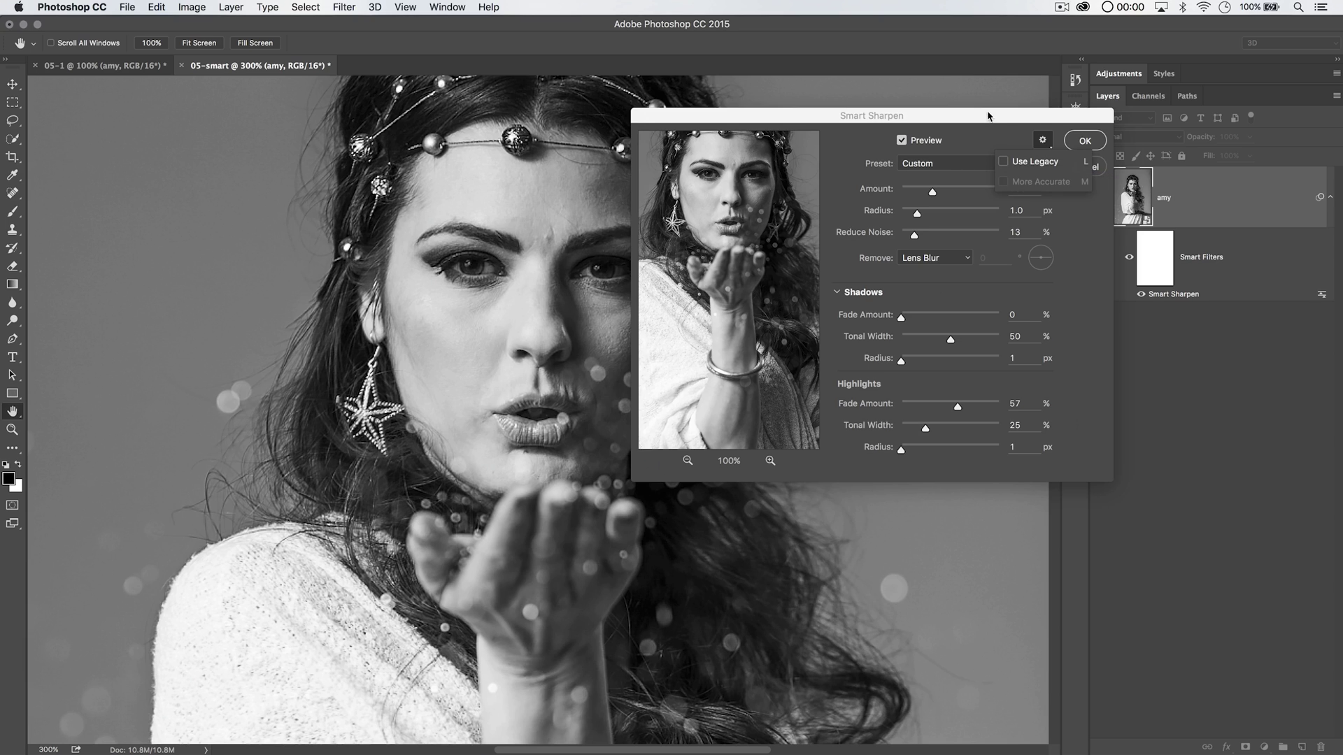
left_click(1048, 147)
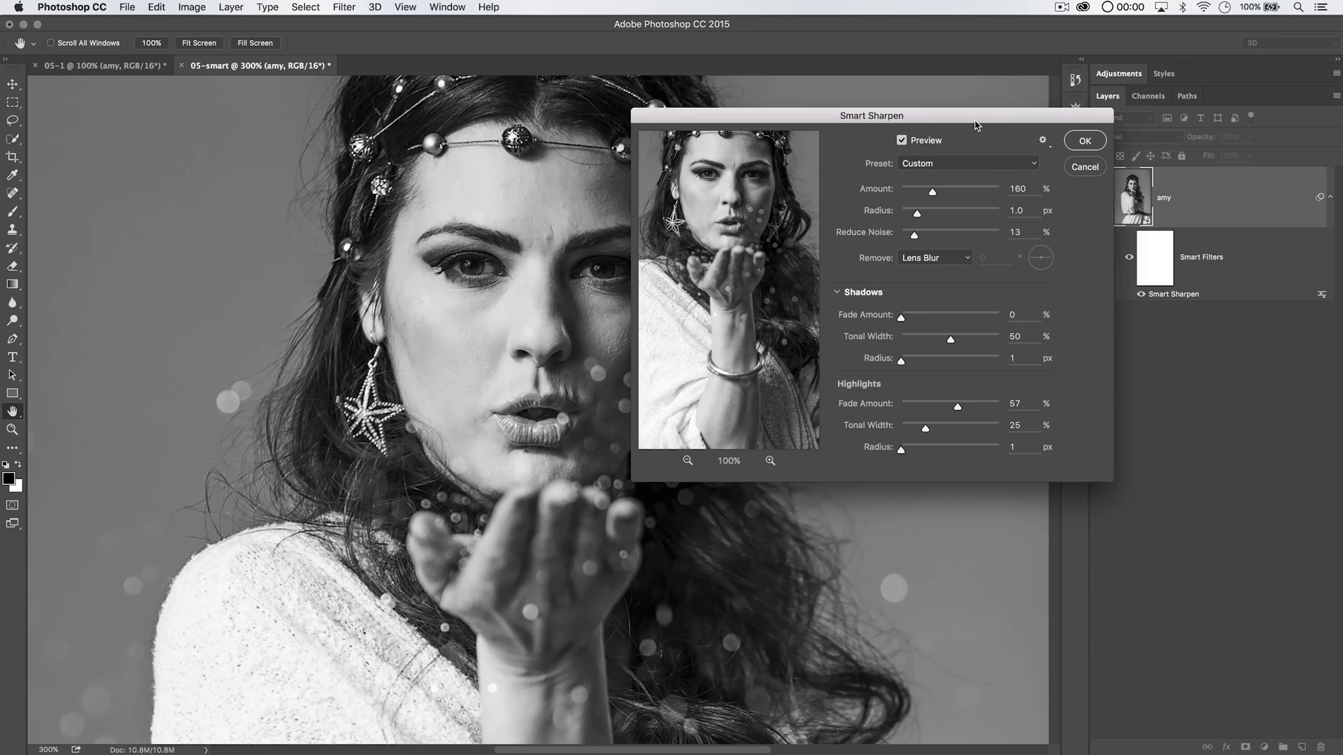
left_click_drag(970, 123, 1119, 135)
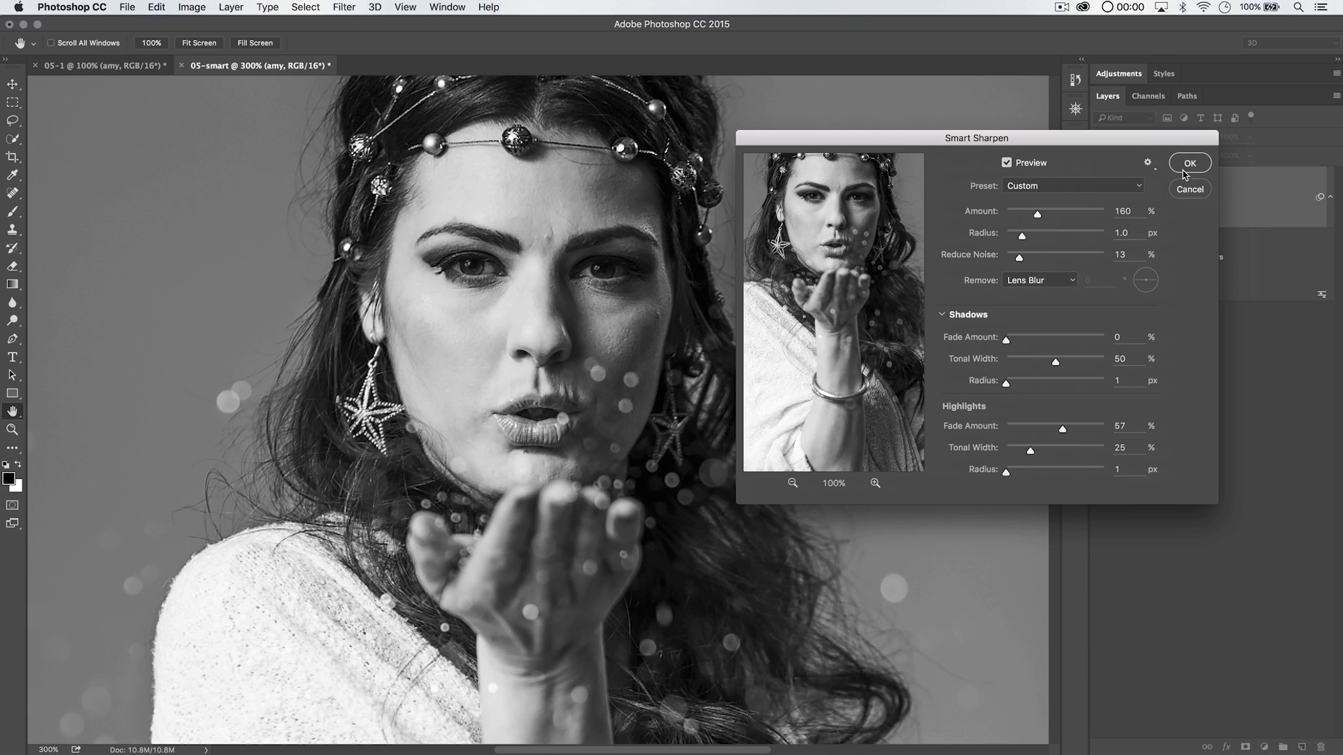
left_click_drag(1149, 144, 951, 135)
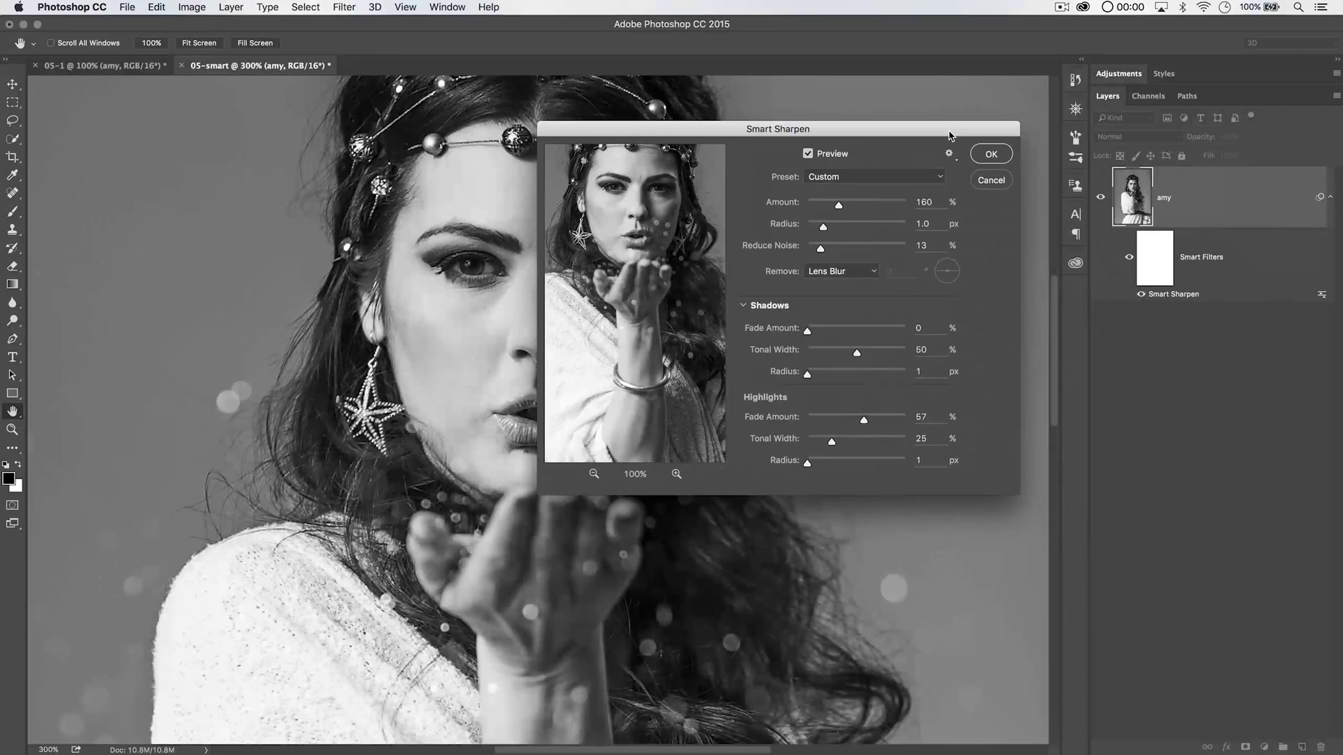
left_click(986, 151)
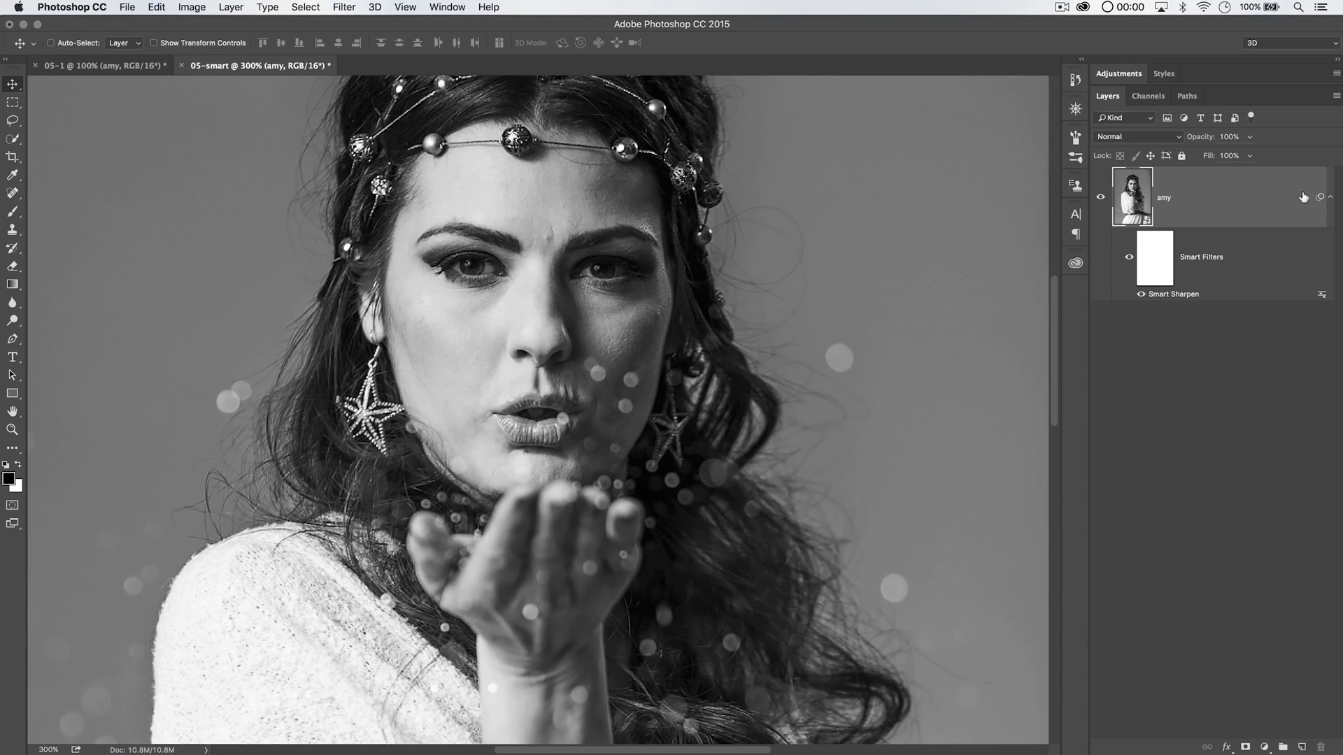
Create the 05-camera-RAW copy of the image and drag its Smart Sharpen filter to the trash
left_click(1330, 198)
left_click(192, 7)
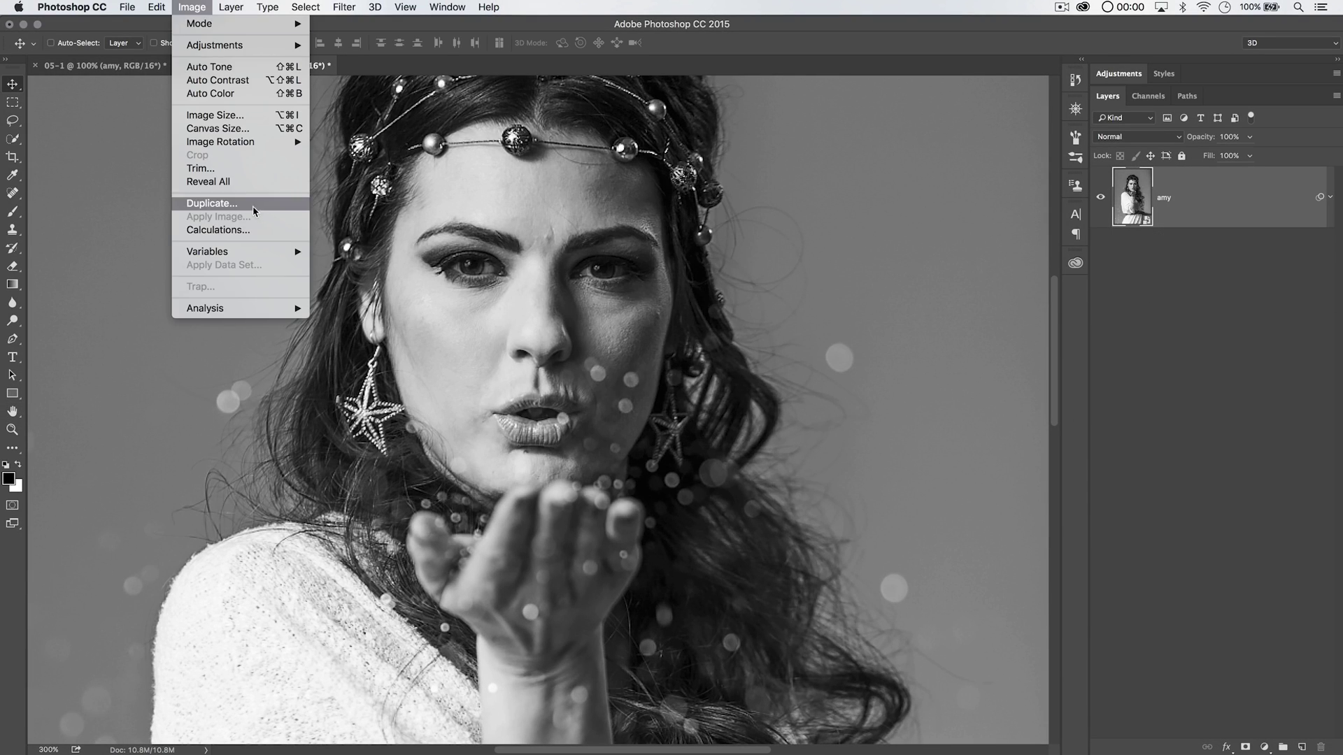
left_click(252, 207)
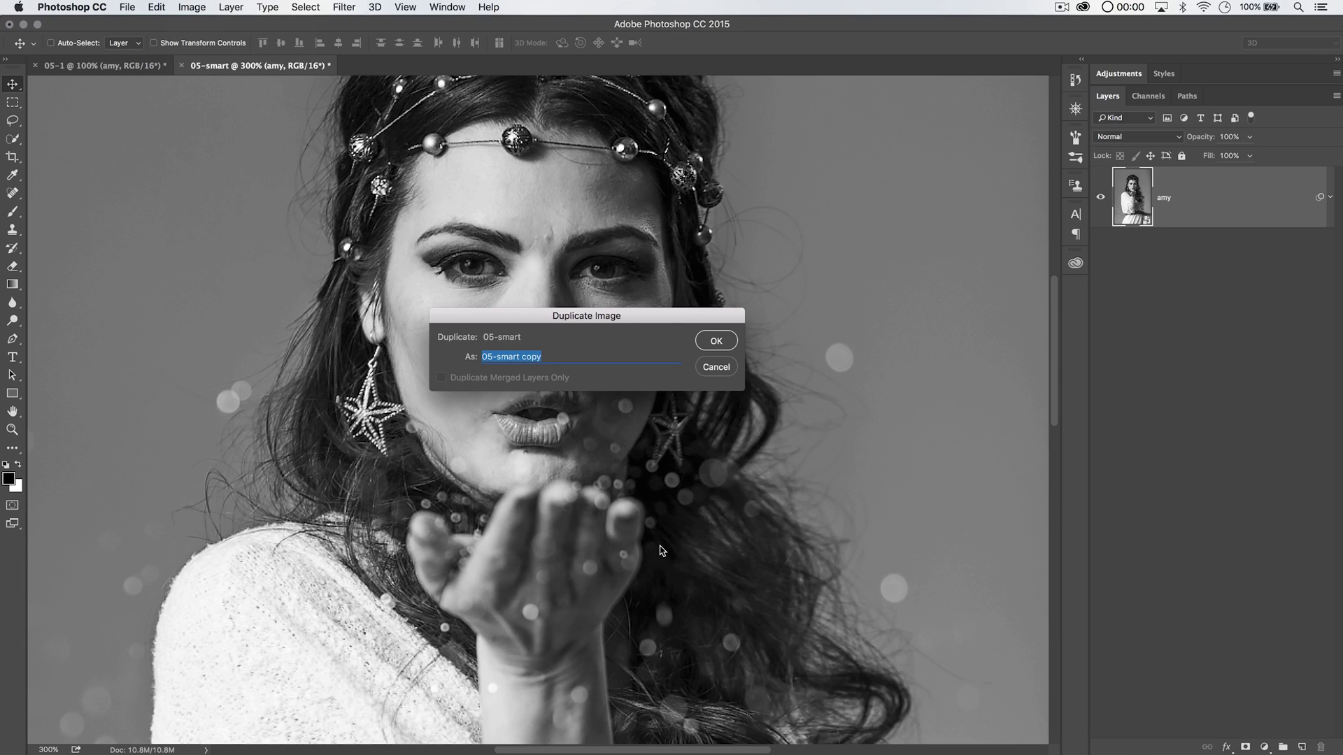
type("05-camera-RAW")
left_click(726, 346)
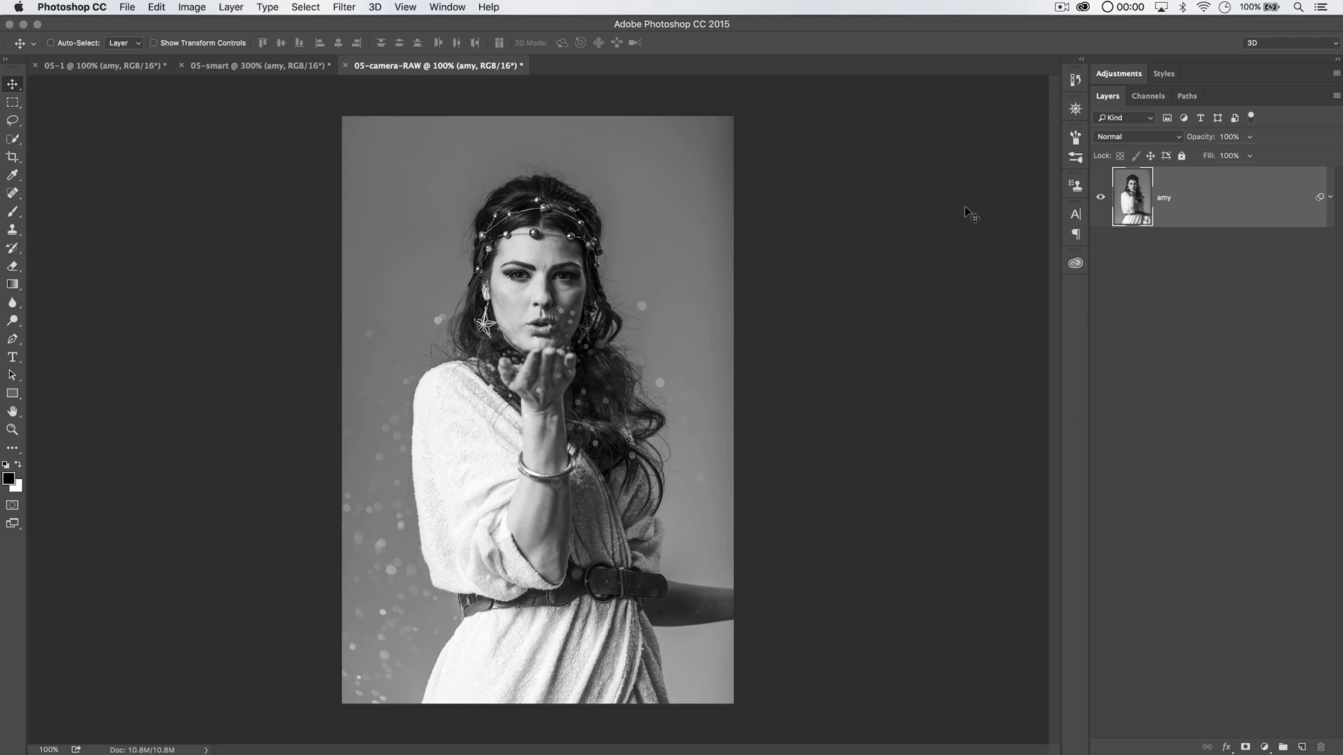
left_click(1328, 198)
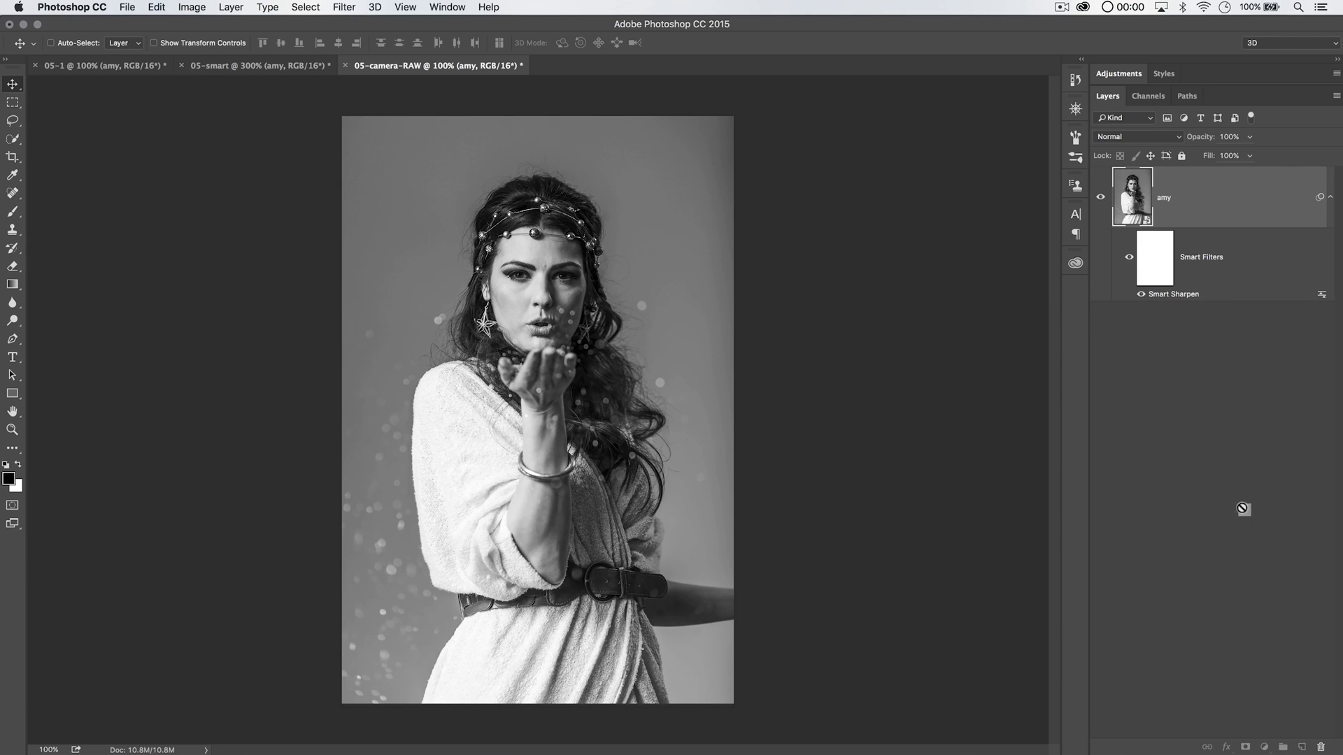
left_click_drag(1315, 678, 1320, 746)
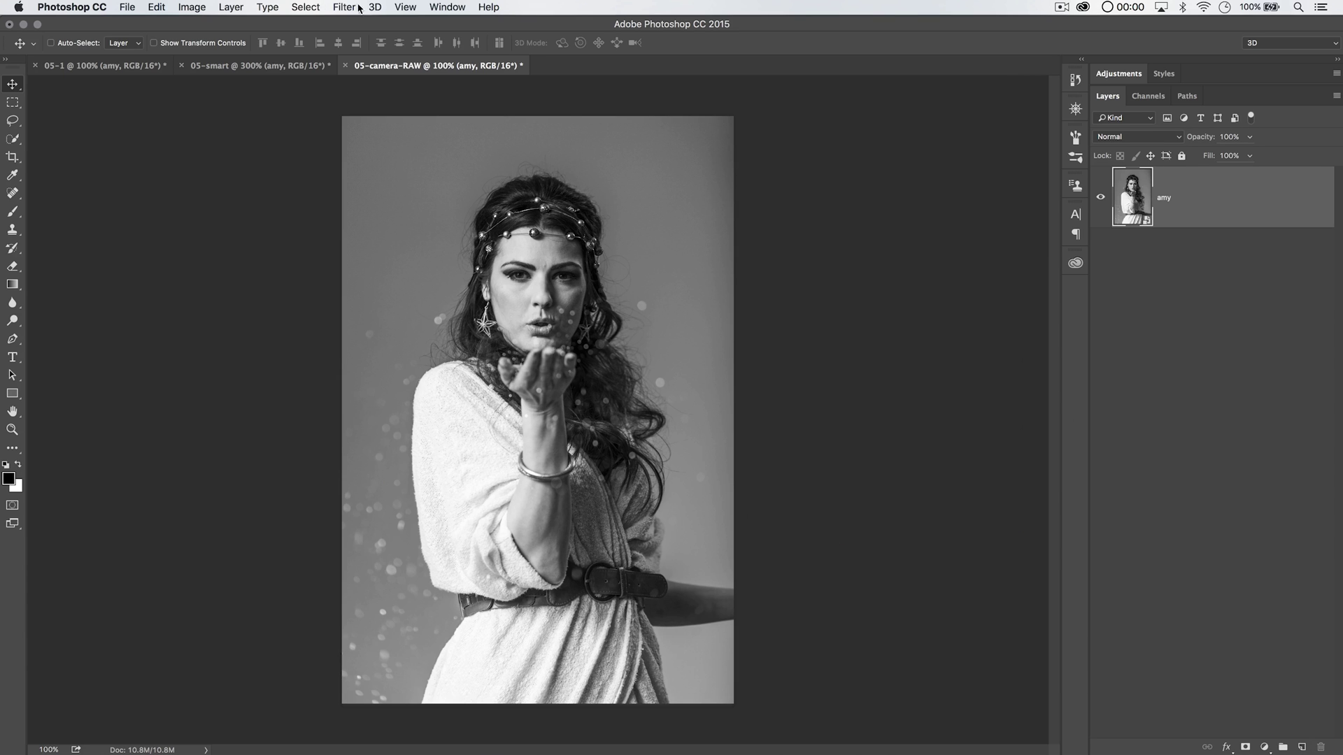
left_click(345, 7)
Cancel the first Camera Raw dialog and reopen Camera Raw Filter on the 05-camera-RAW portrait
left_click(396, 94)
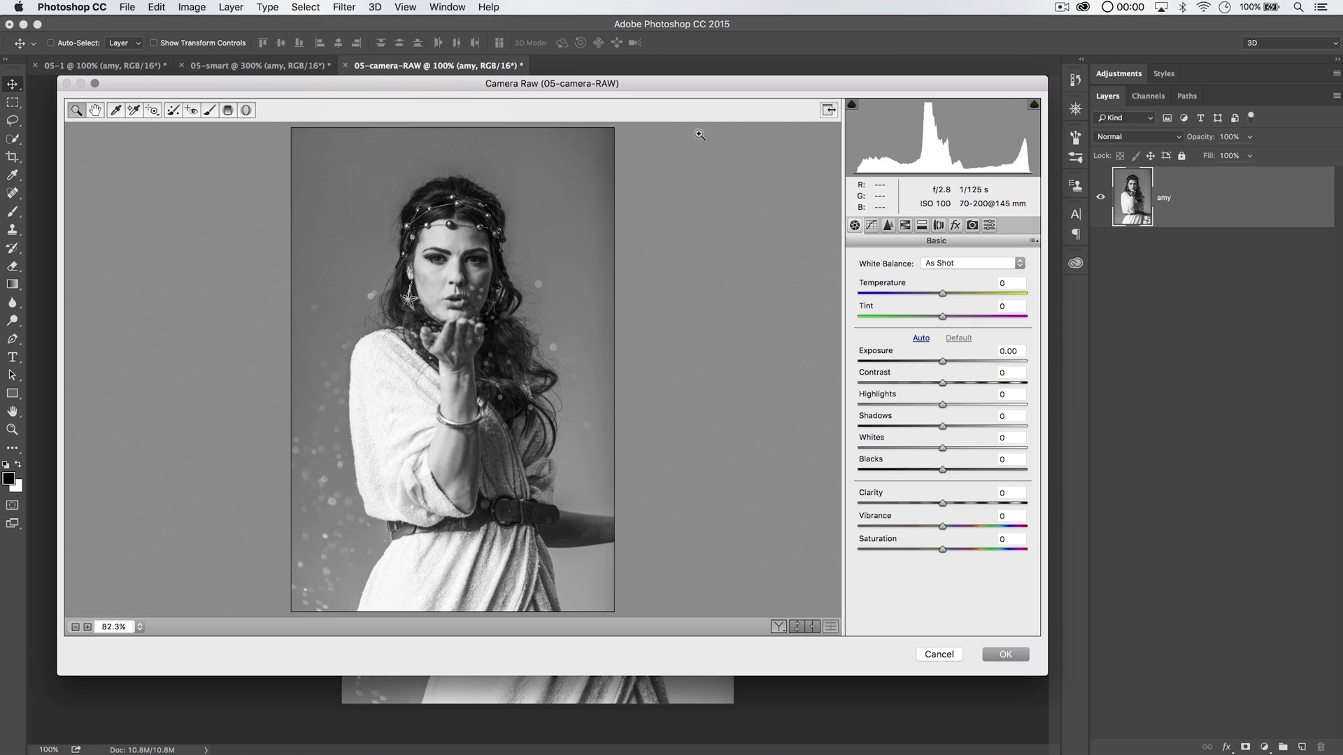
left_click_drag(677, 81, 667, 38)
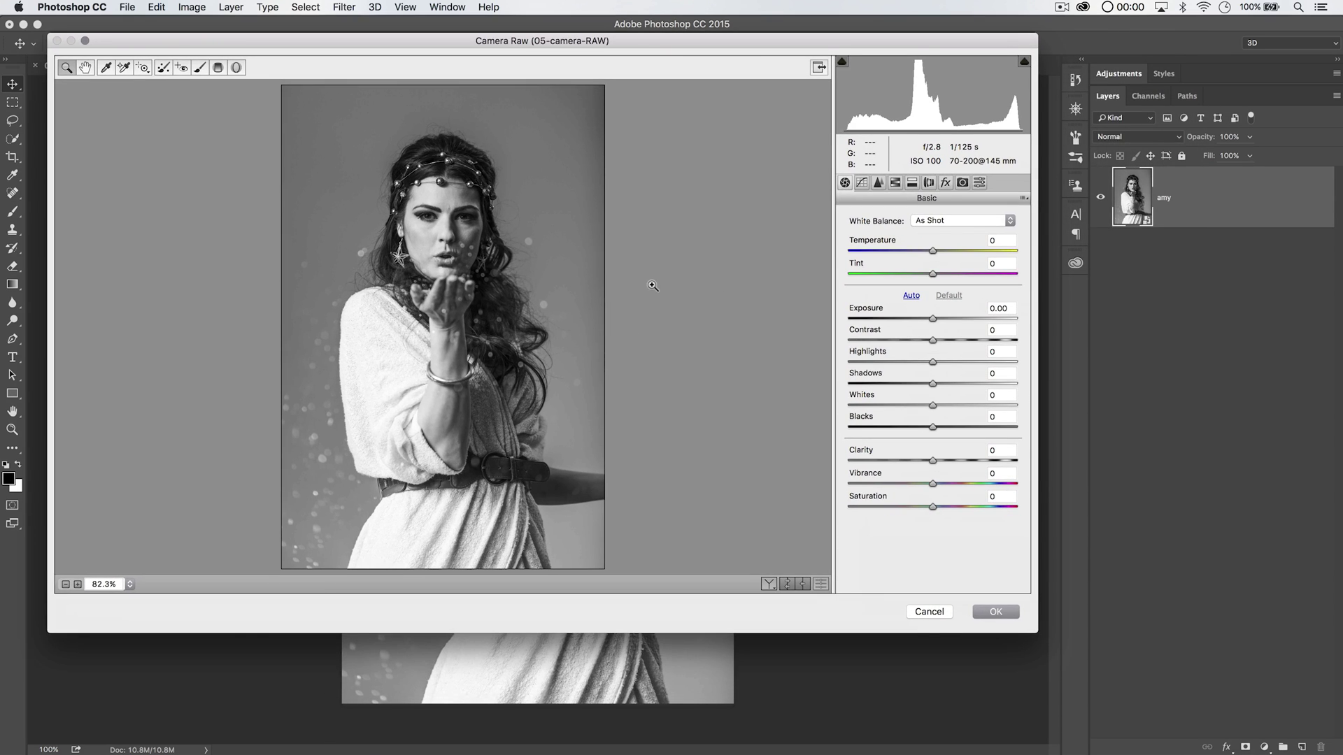
left_click(937, 611)
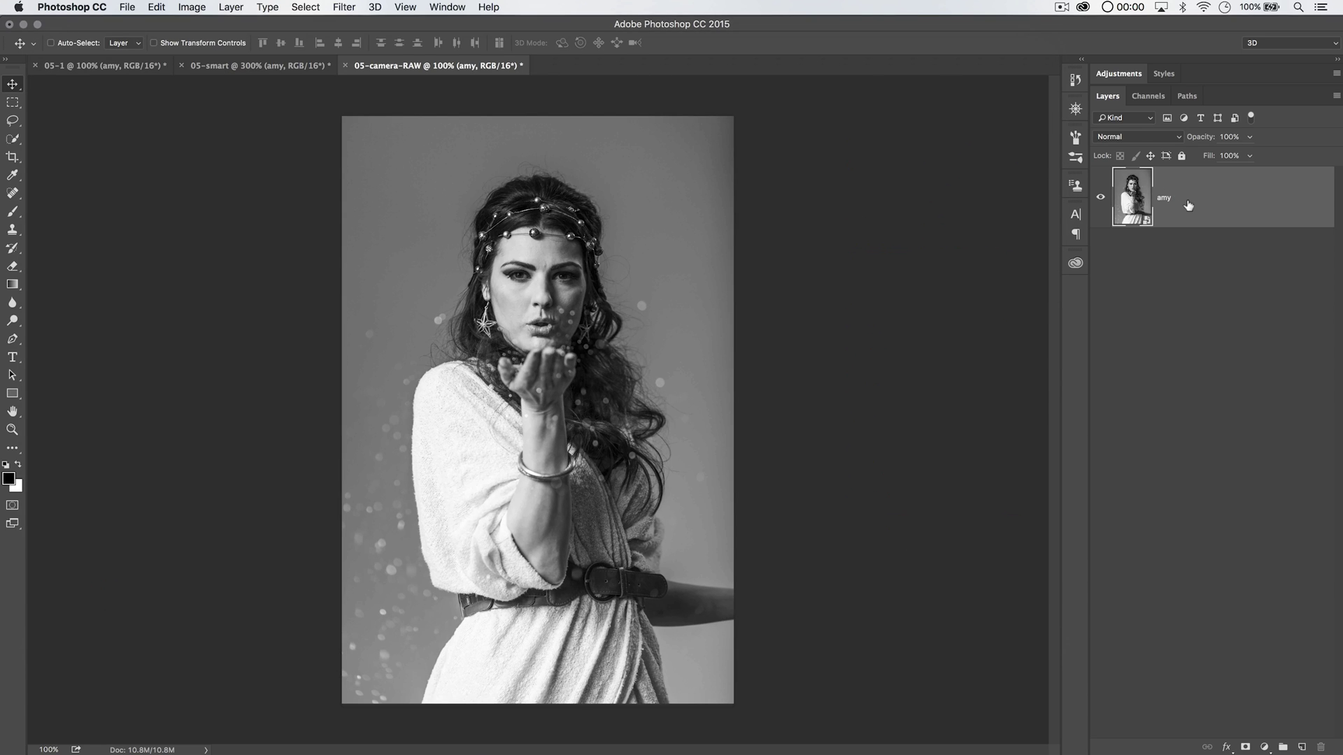
left_click(347, 5)
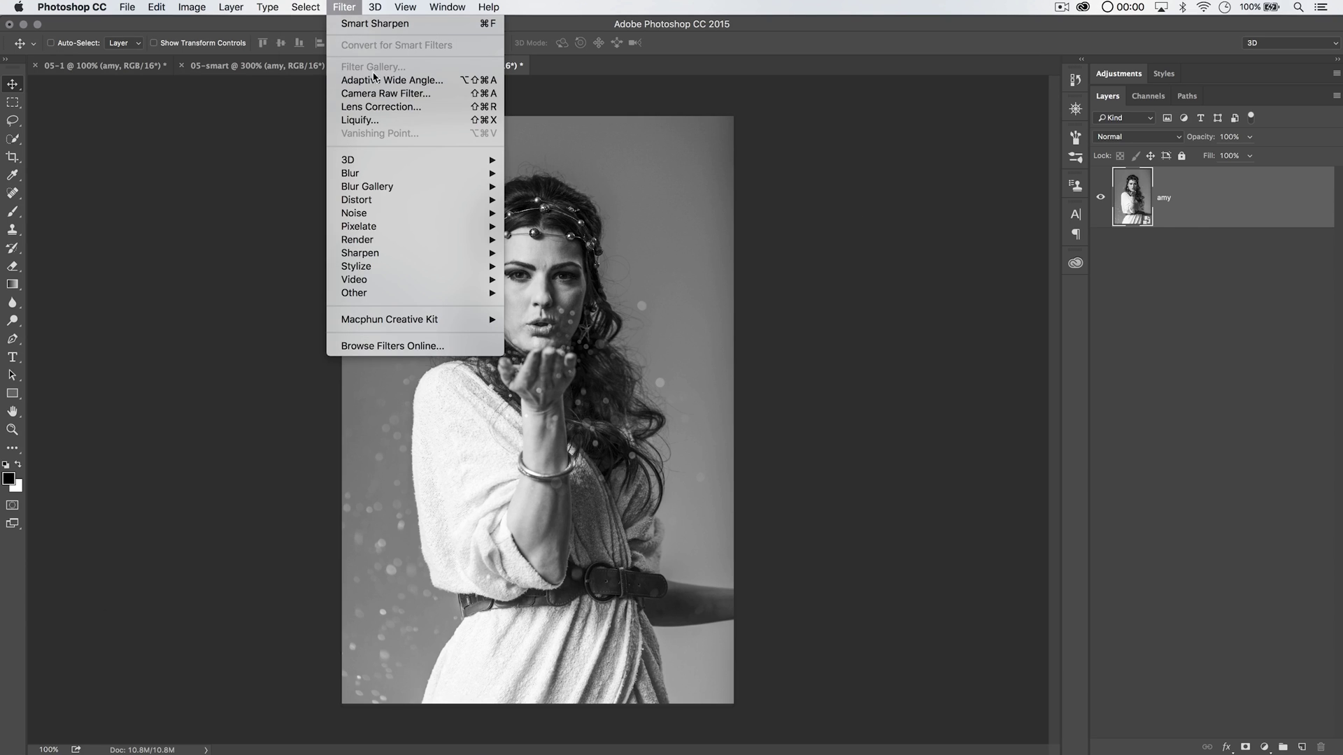
left_click(1194, 208)
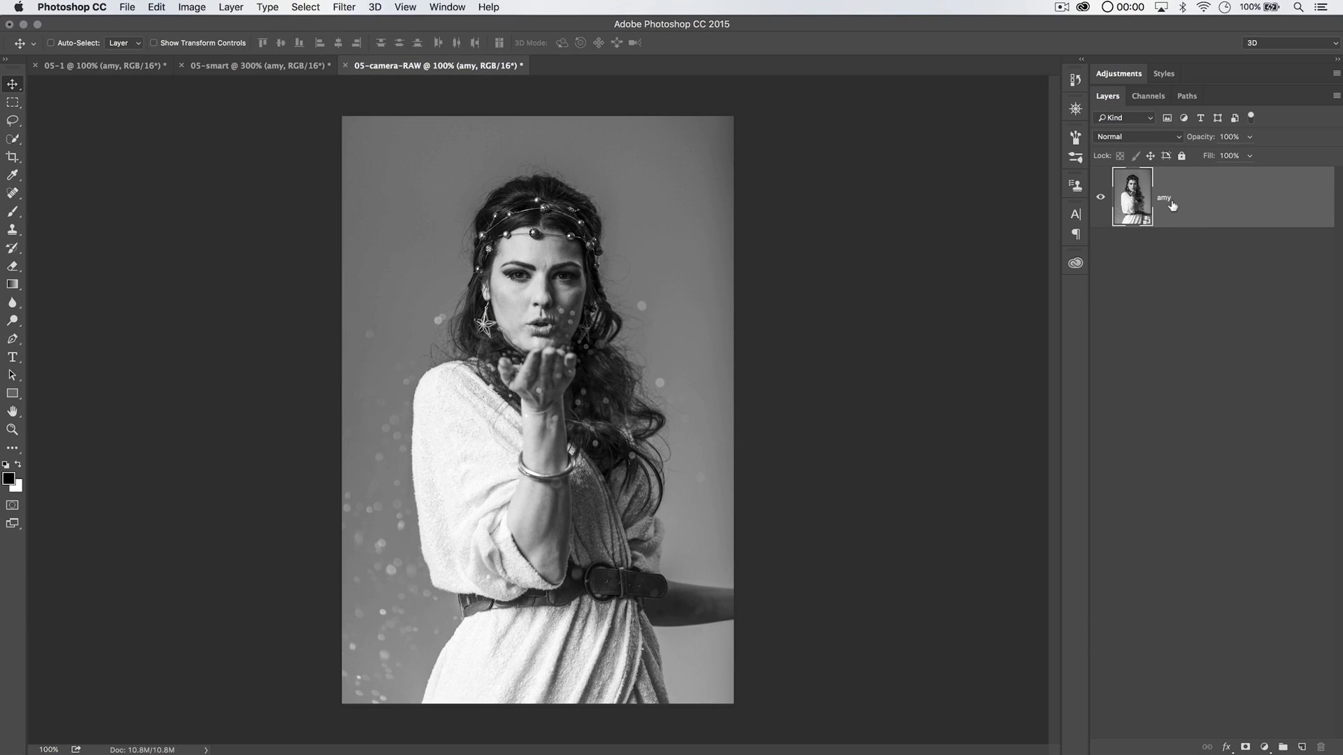
left_click(346, 7)
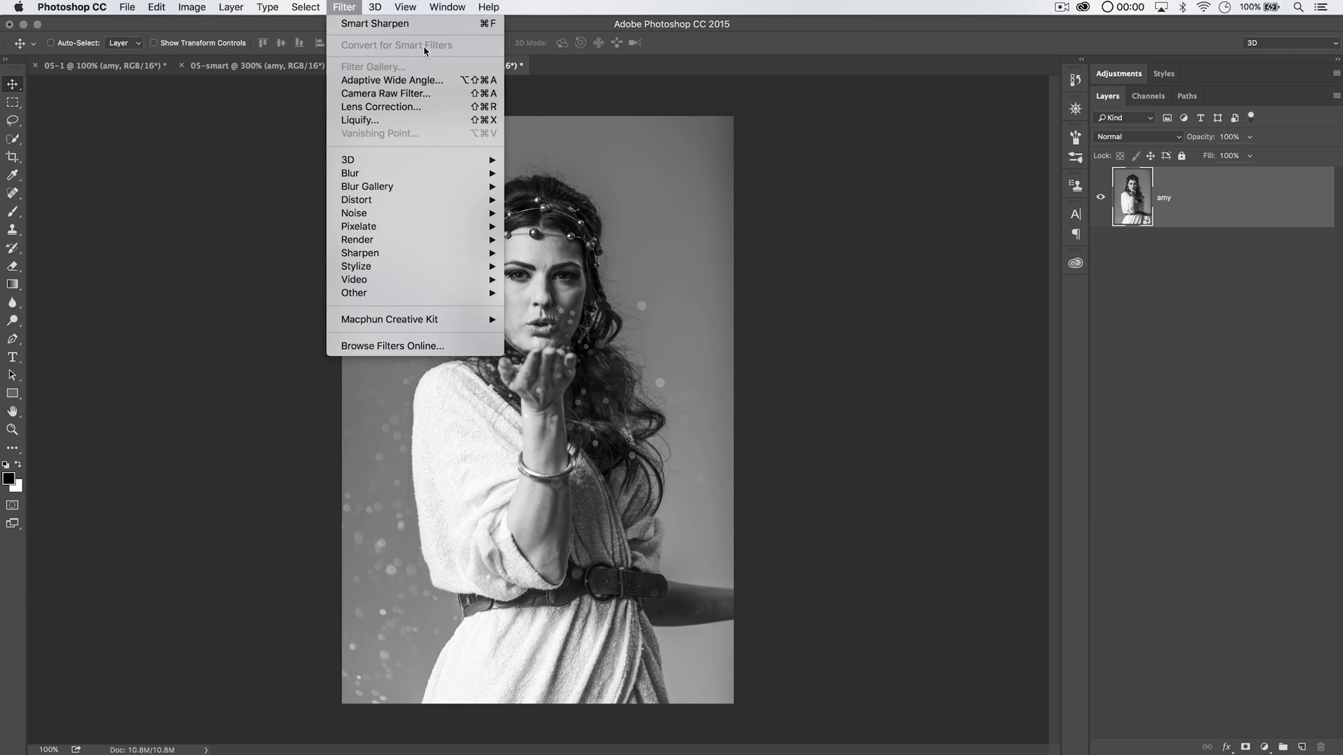
left_click(395, 97)
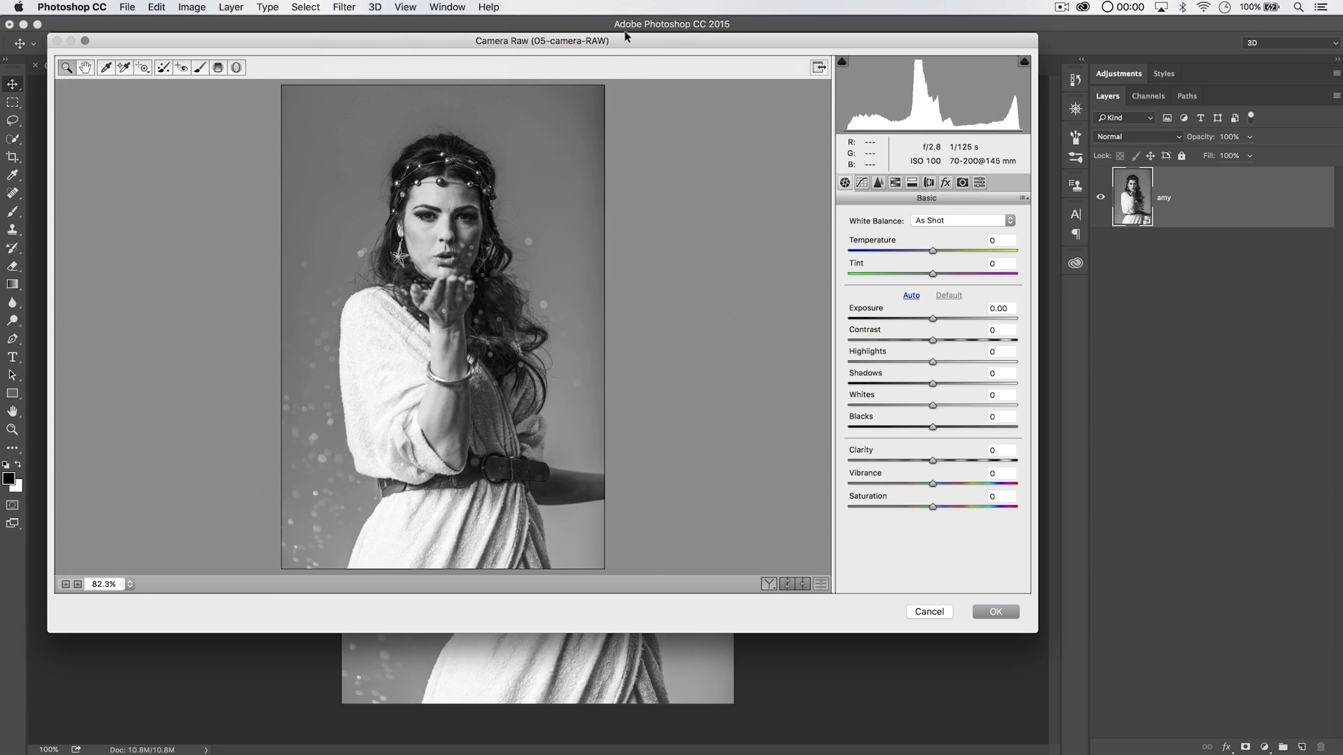
left_click_drag(626, 33, 581, 15)
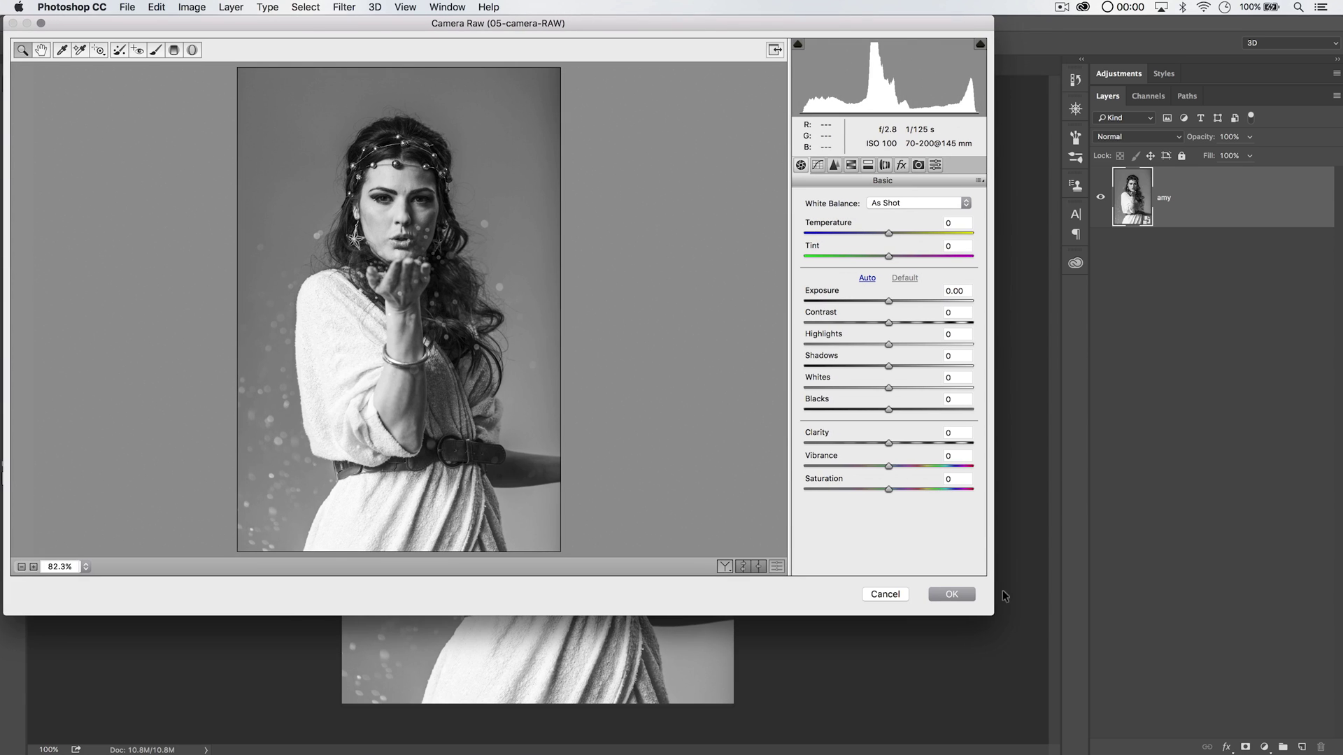
Widen Camera Raw, show the Detail sharpening panel, and zoom the preview to 300% on the face
left_click_drag(994, 613, 1242, 738)
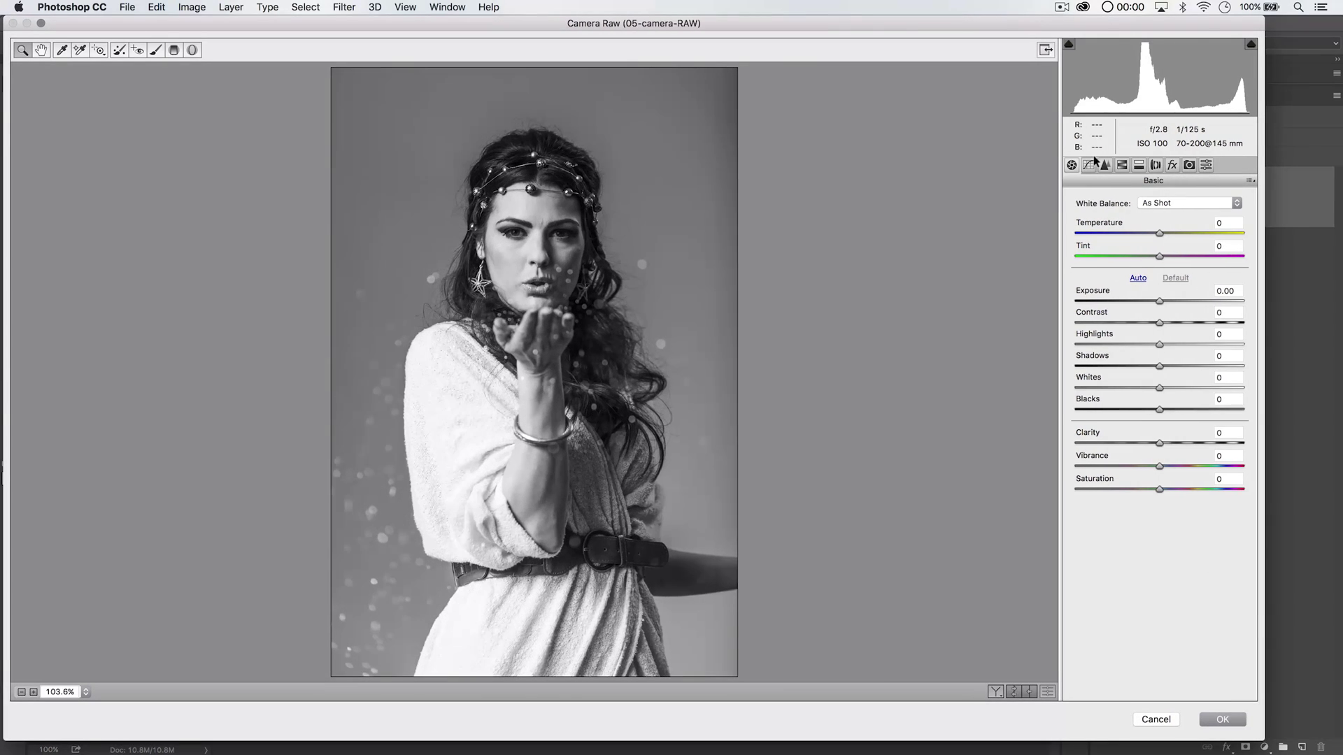
left_click(1104, 165)
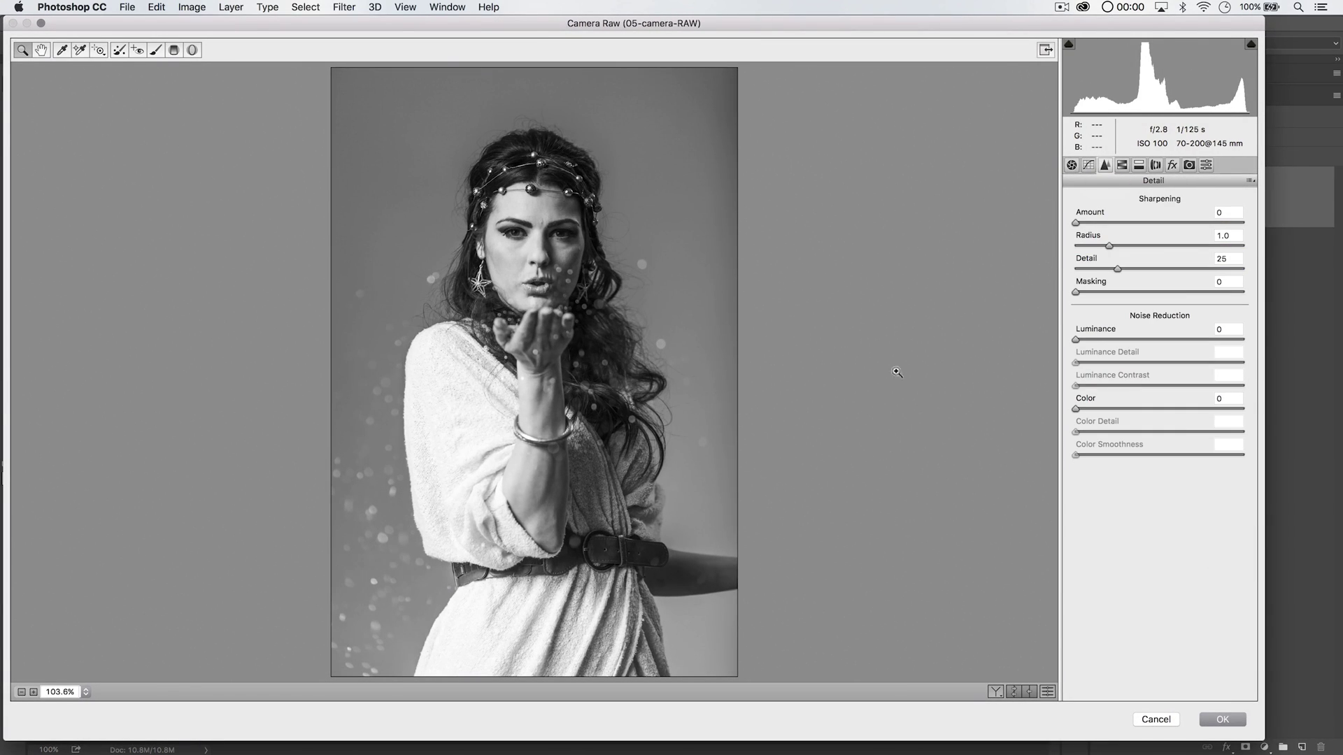
double_click(22, 49)
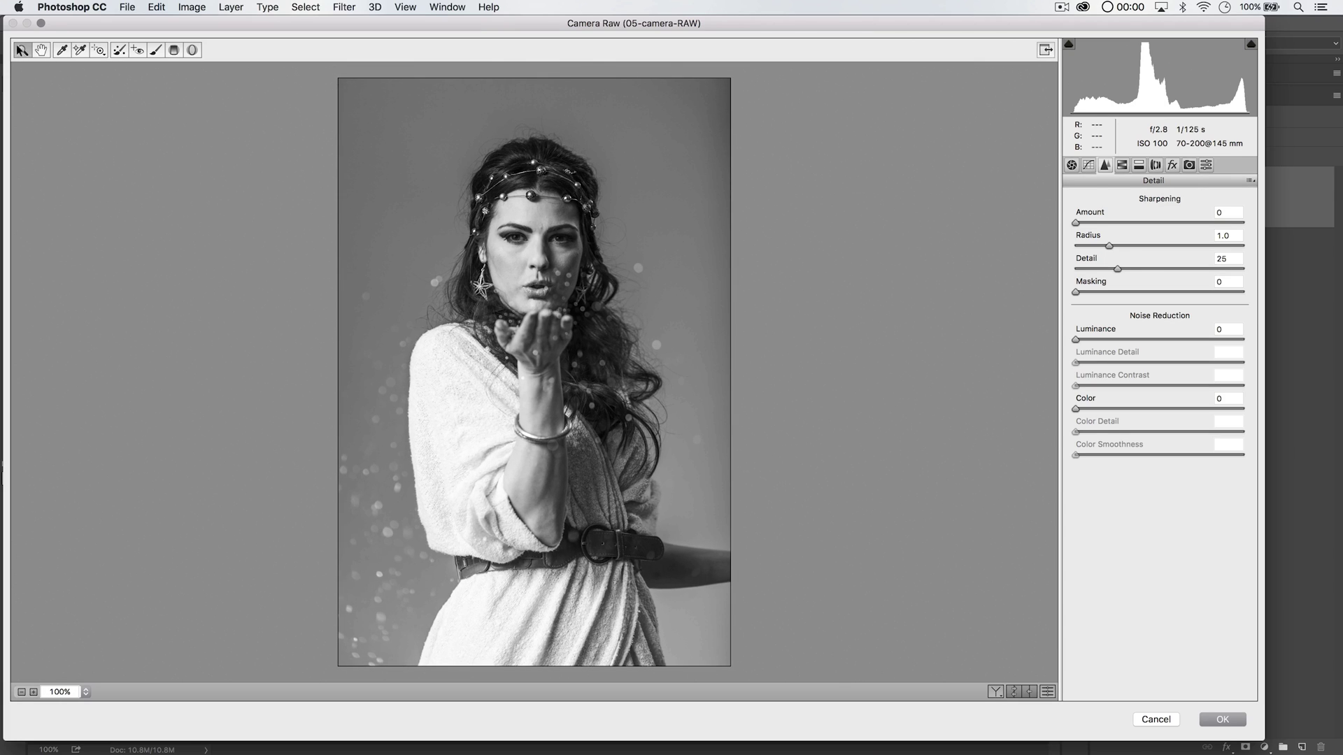
left_click(552, 272)
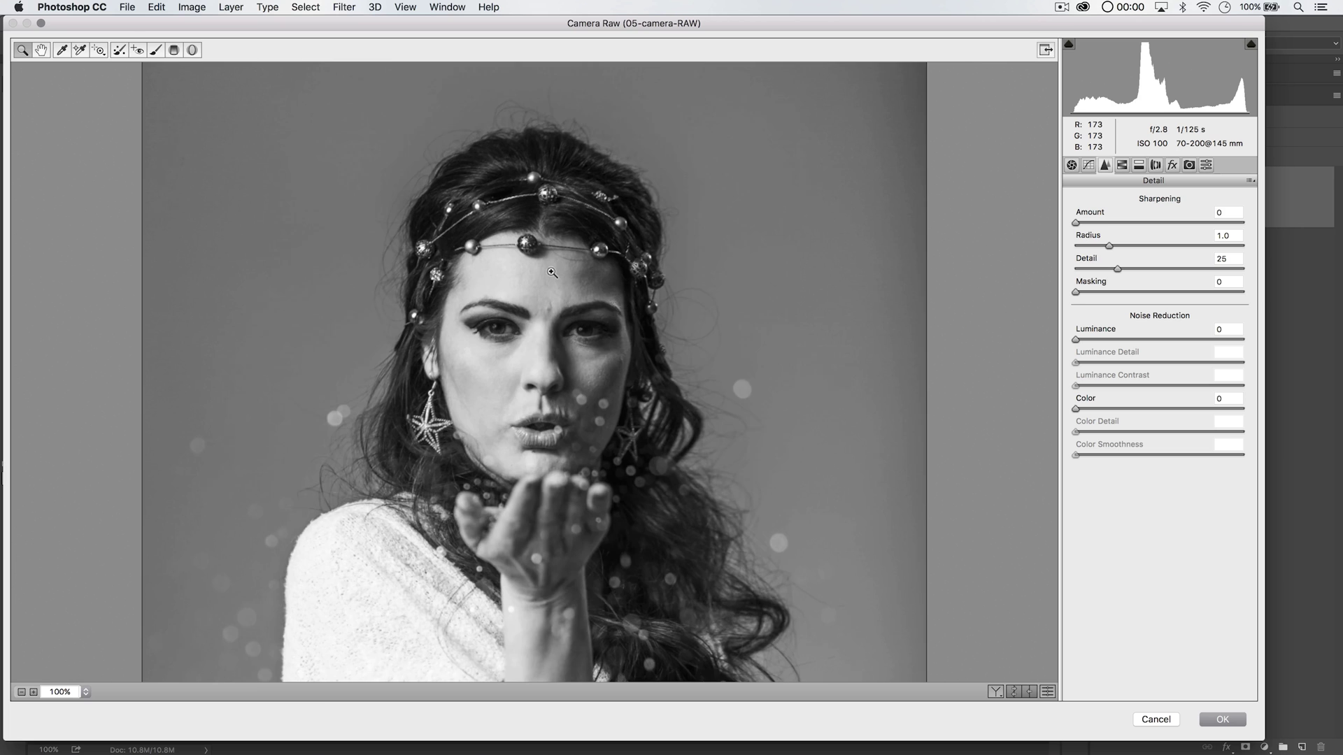
left_click(558, 322)
left_click(561, 431)
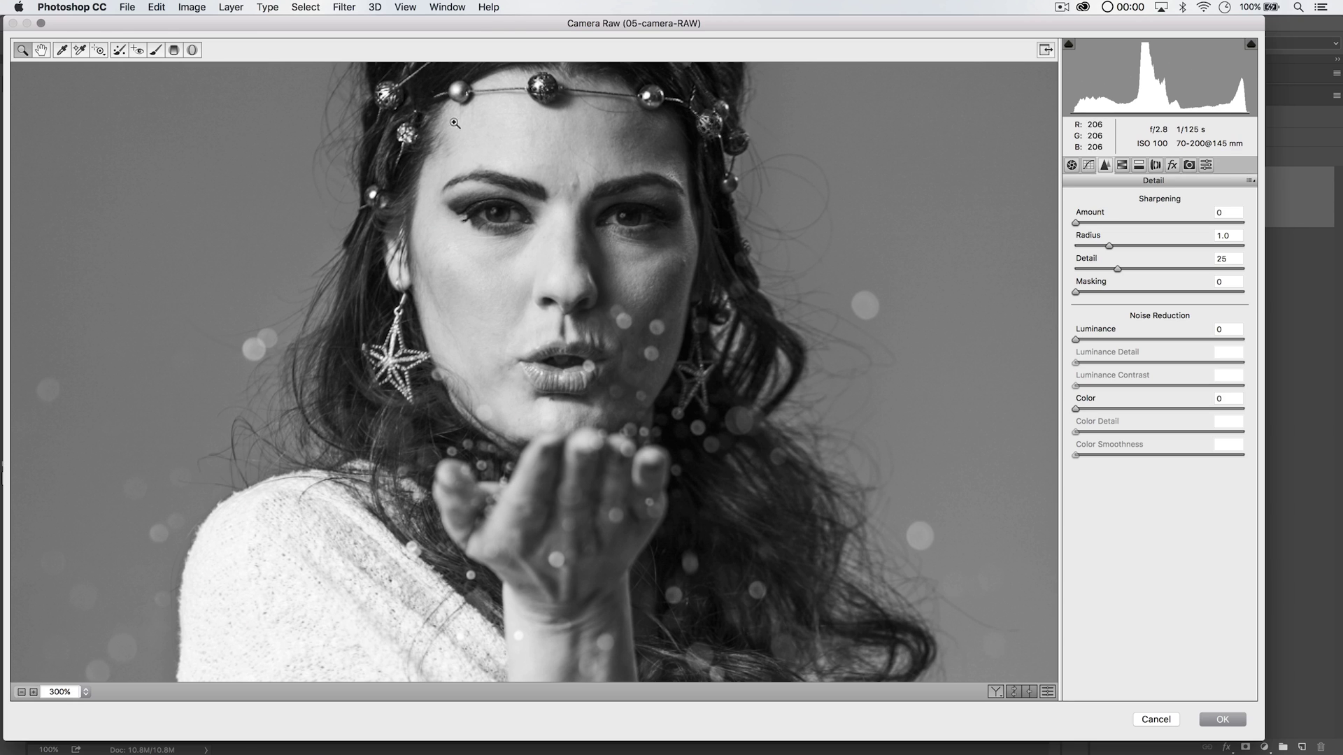
Raise Camera Raw sharpening Amount, set Radius to 0.7, then pull Amount back to about 84
left_click_drag(1098, 221, 1201, 222)
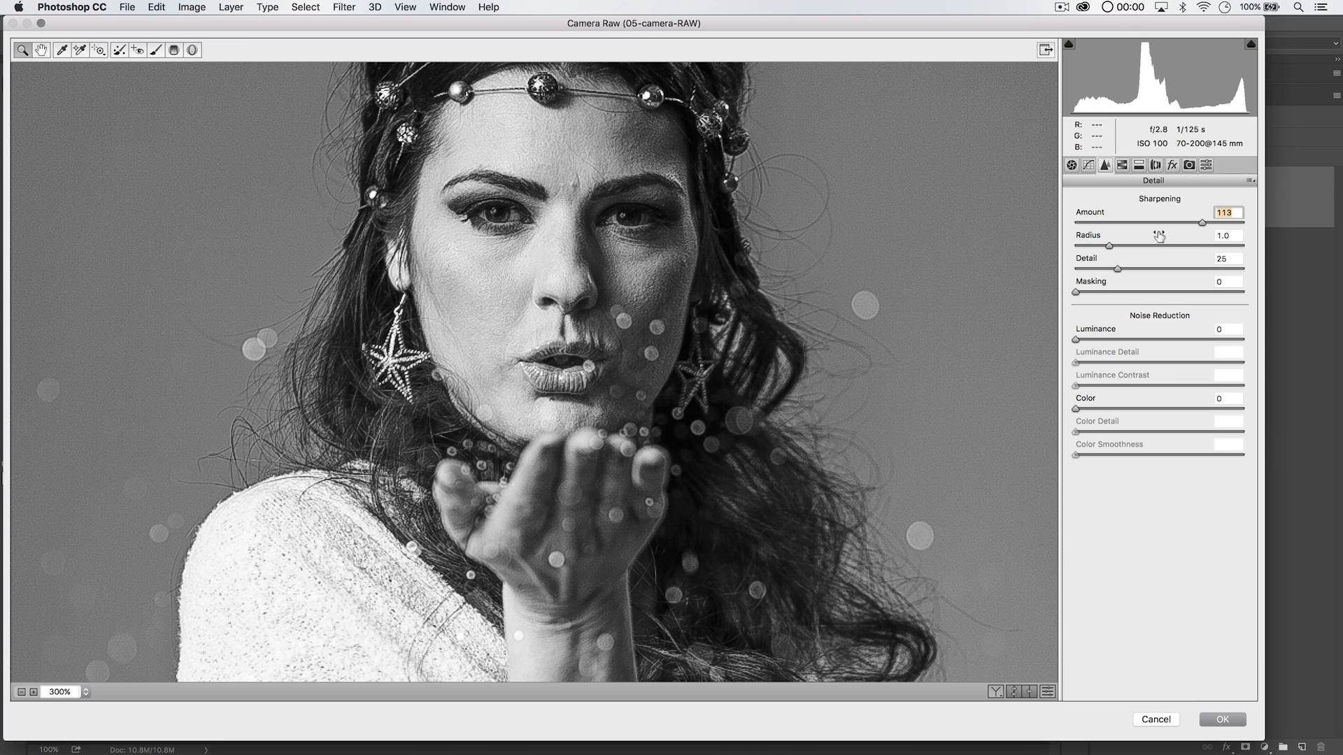
left_click_drag(1108, 245, 1088, 246)
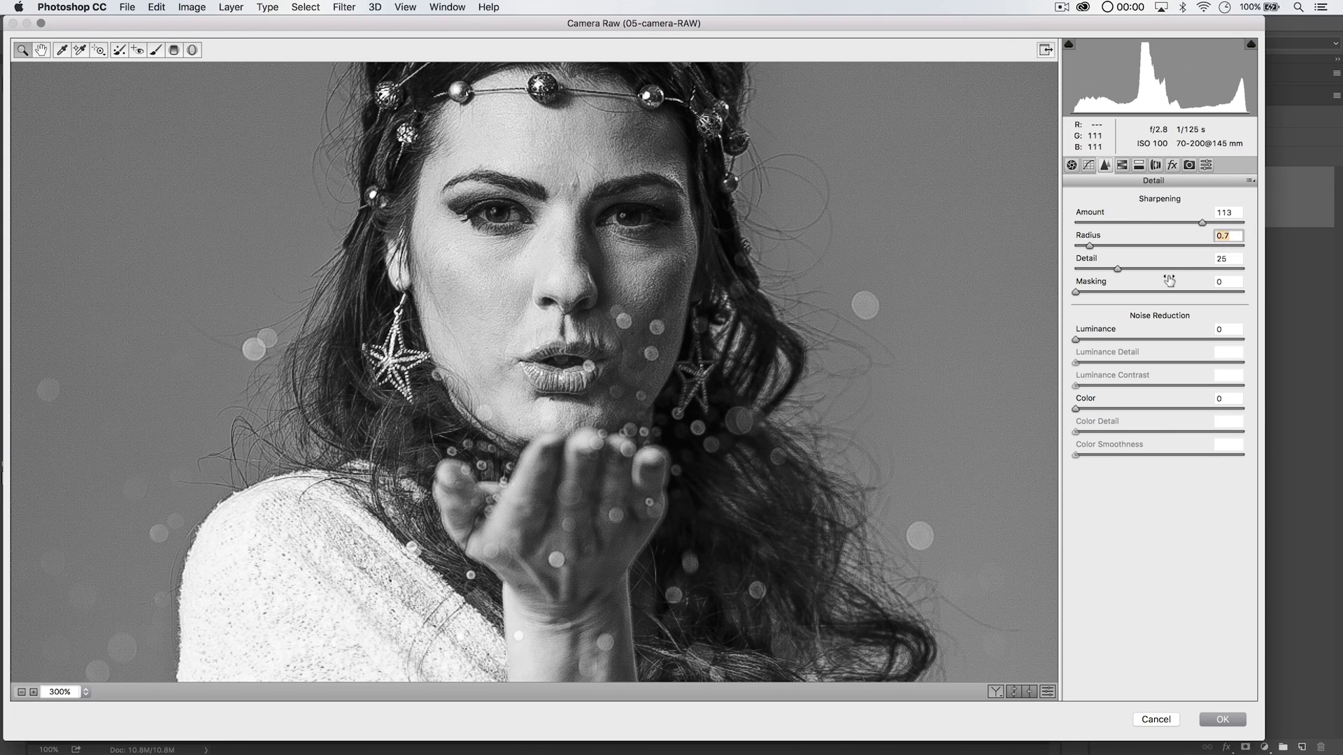
left_click_drag(1183, 220, 1166, 221)
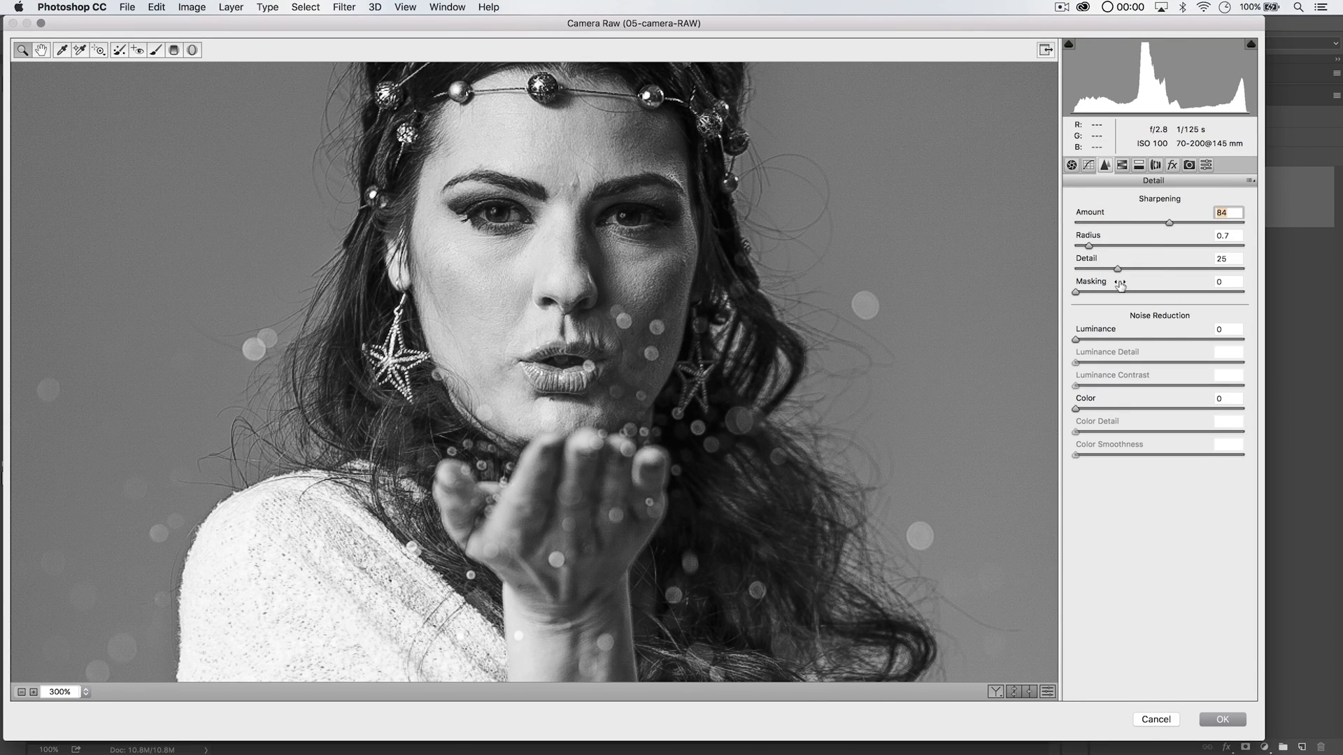
left_click(1238, 213)
left_click(1165, 220)
Set sharpening Amount to 80, settle Detail at 15, and apply the Camera Raw filter
left_click_drag(1166, 221, 1164, 221)
left_click_drag(1159, 271, 1171, 269)
left_click(1088, 267)
left_click_drag(1088, 266, 1121, 269)
left_click(1096, 266)
left_click(1224, 716)
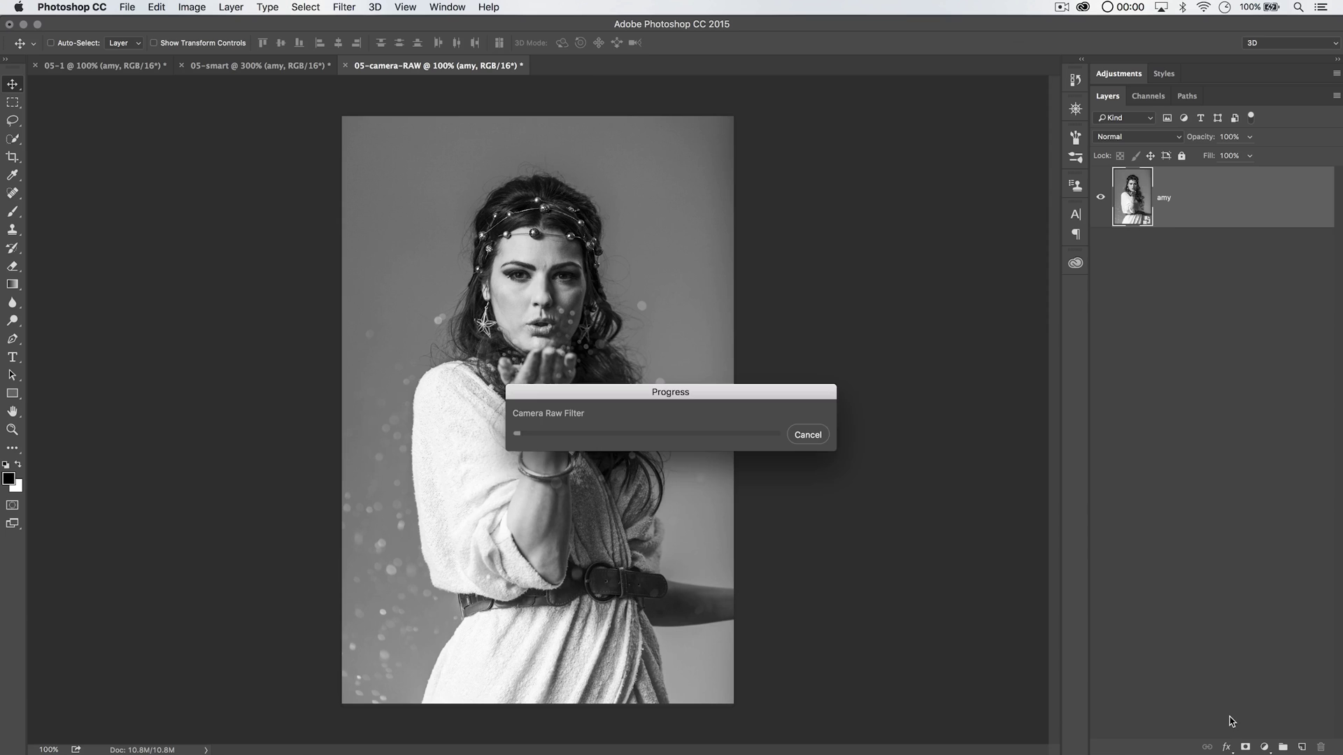
Collapse the smart filters and duplicate the image as a new document named 05-high-pass
left_click(1323, 197)
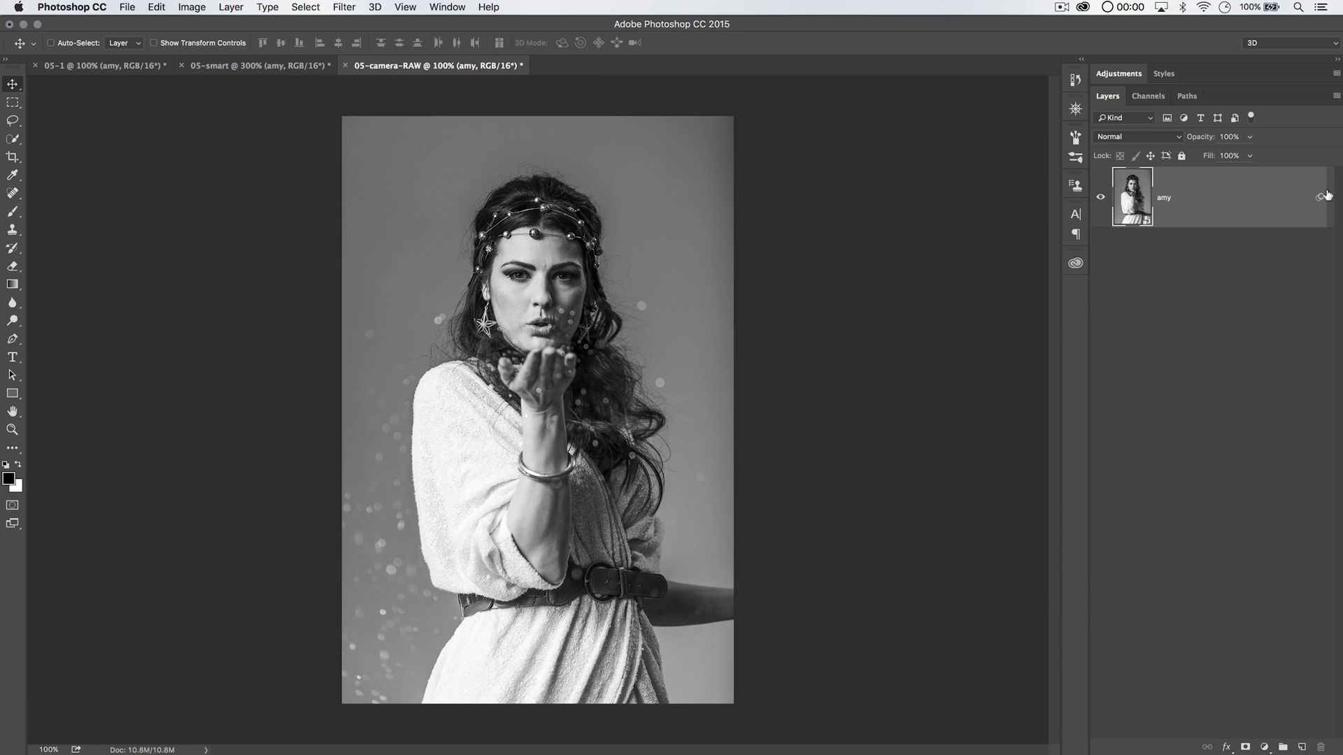
left_click(182, 7)
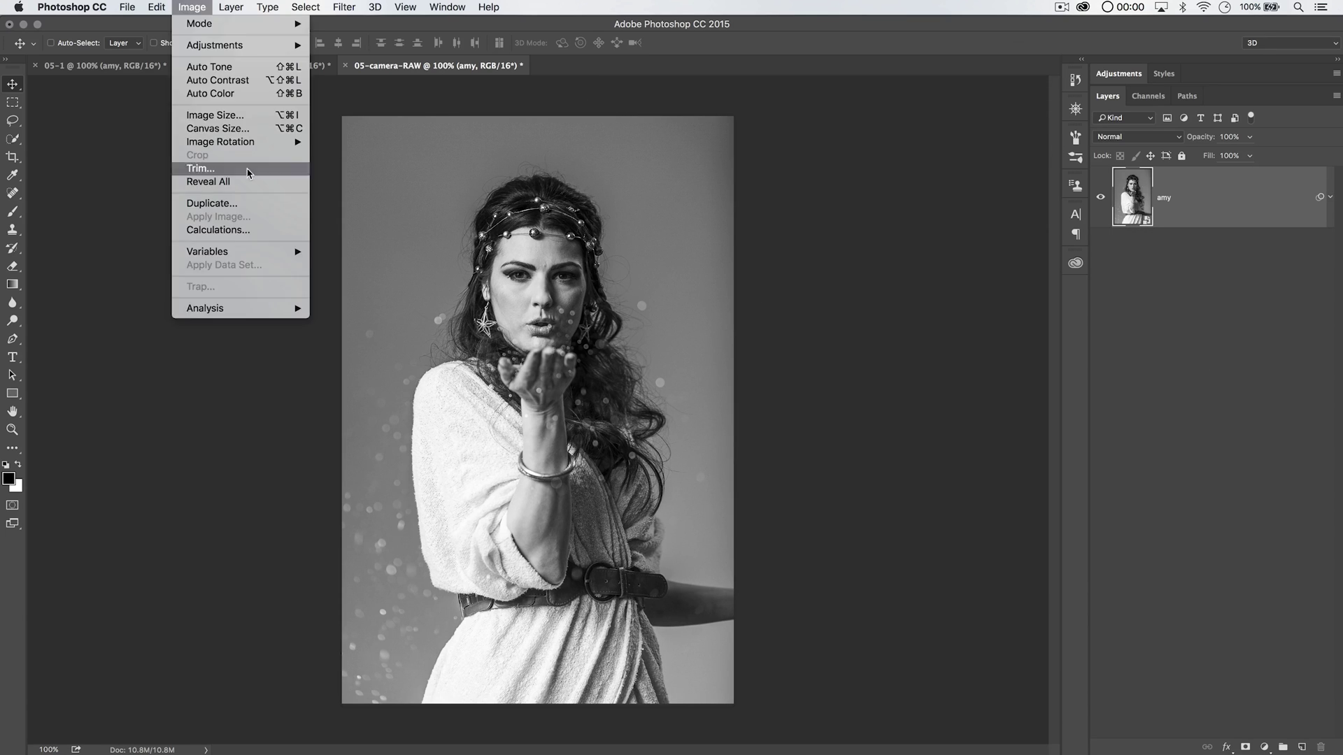
left_click(234, 204)
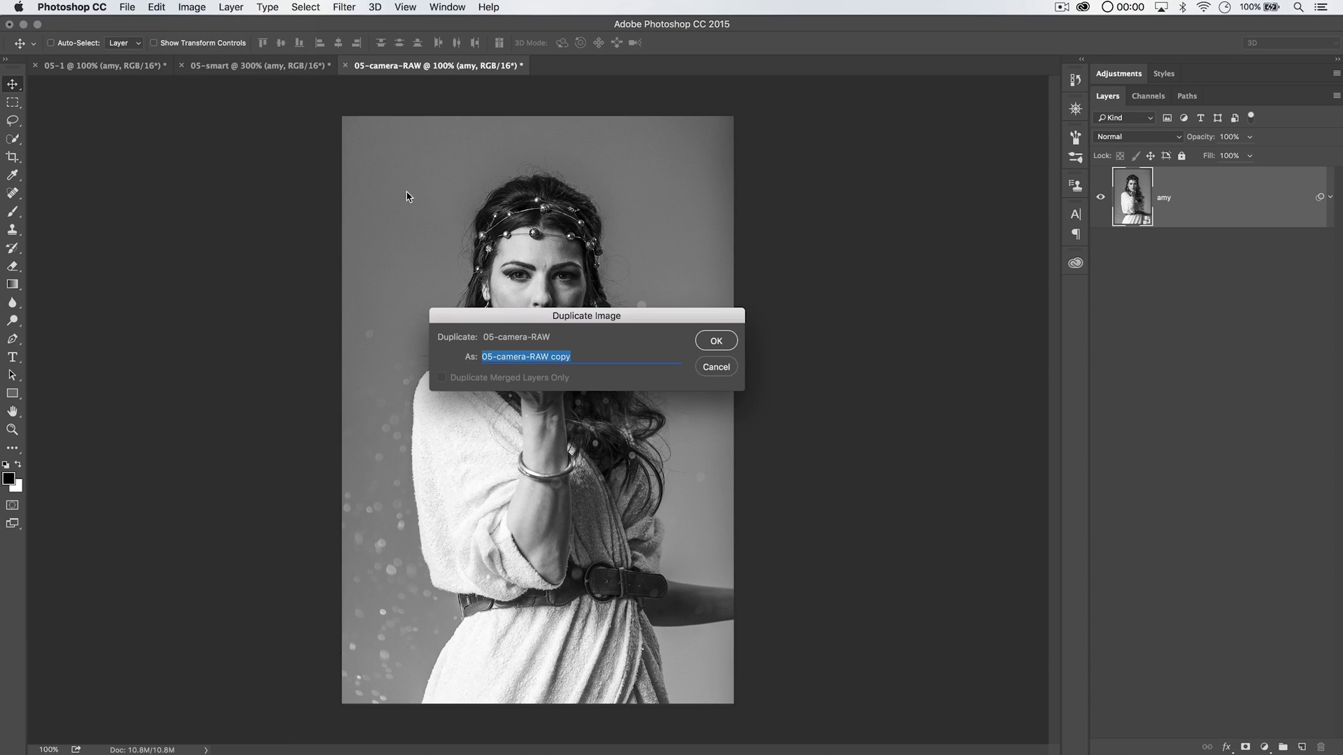
type("05-high")
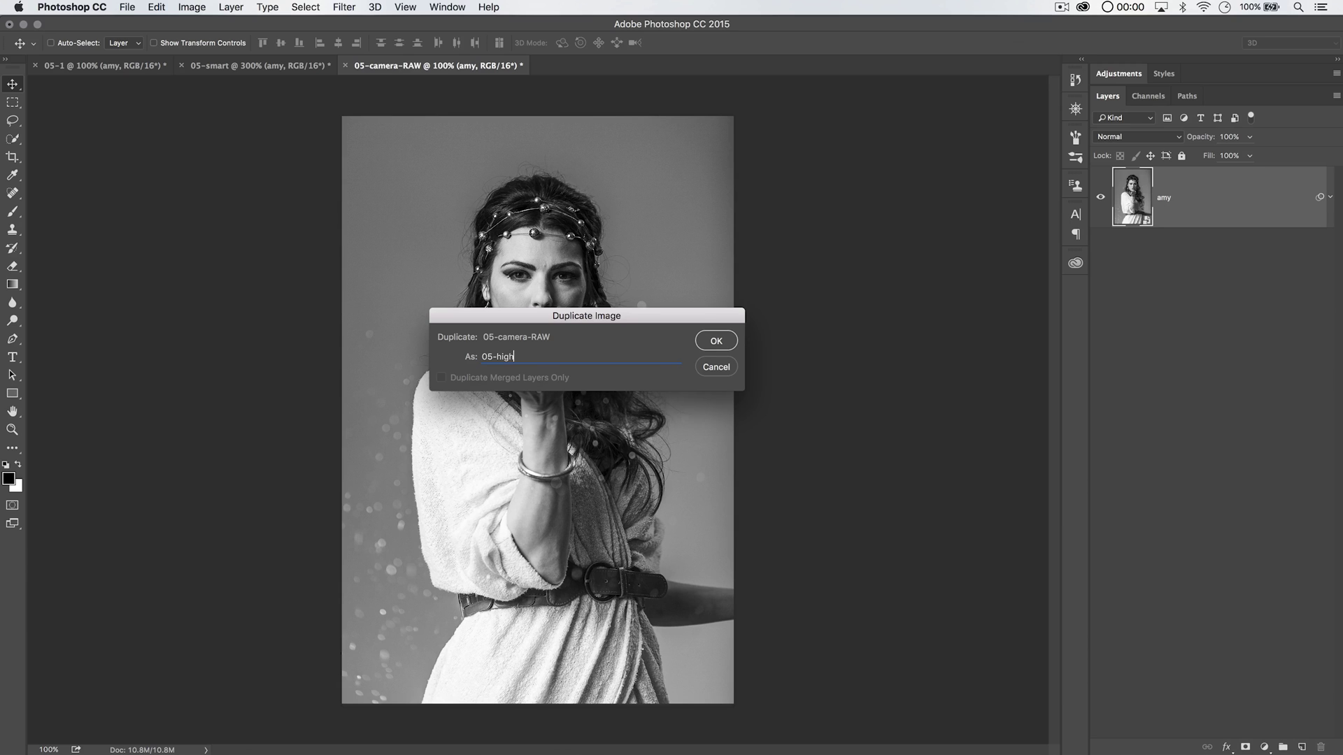
type("-pass")
key("Return")
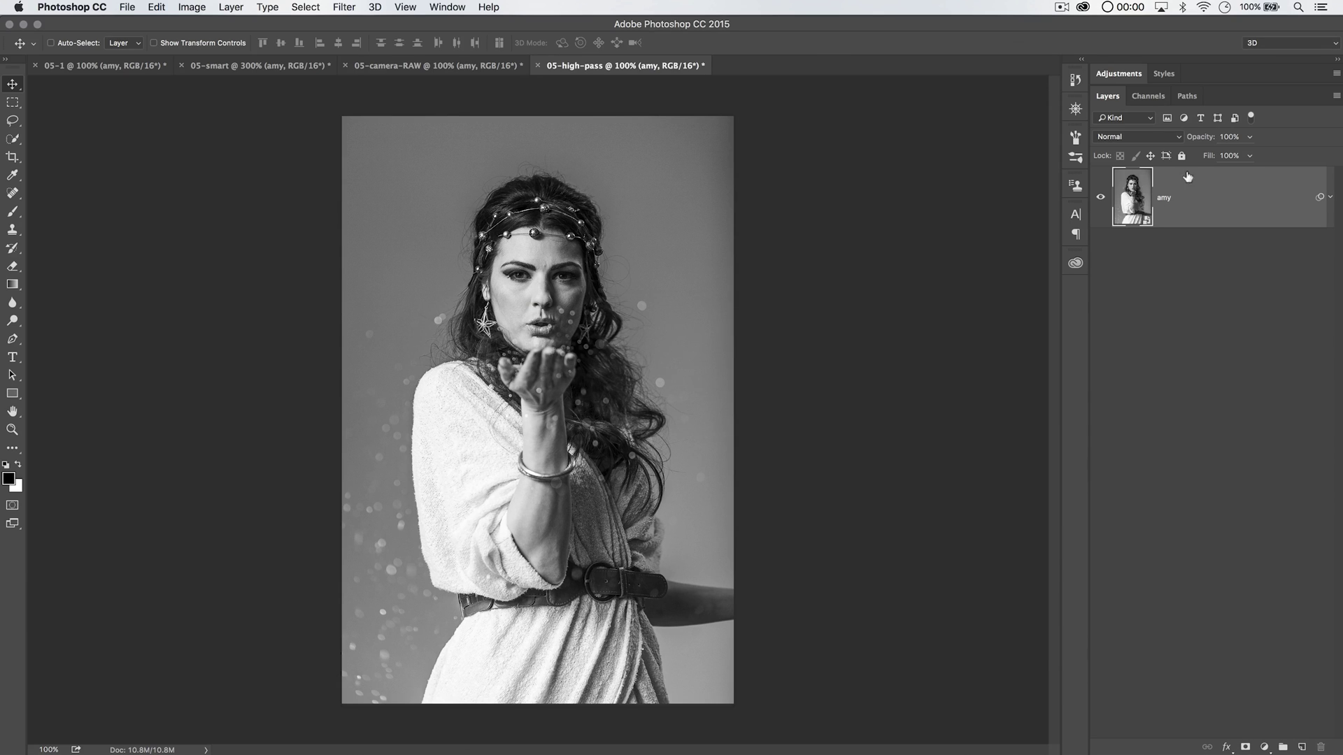
Duplicate the amy layer and rasterize the top copy
right_click(1329, 198)
left_click(1325, 203)
right_click(1325, 197)
left_click(1326, 199)
left_click(1327, 198)
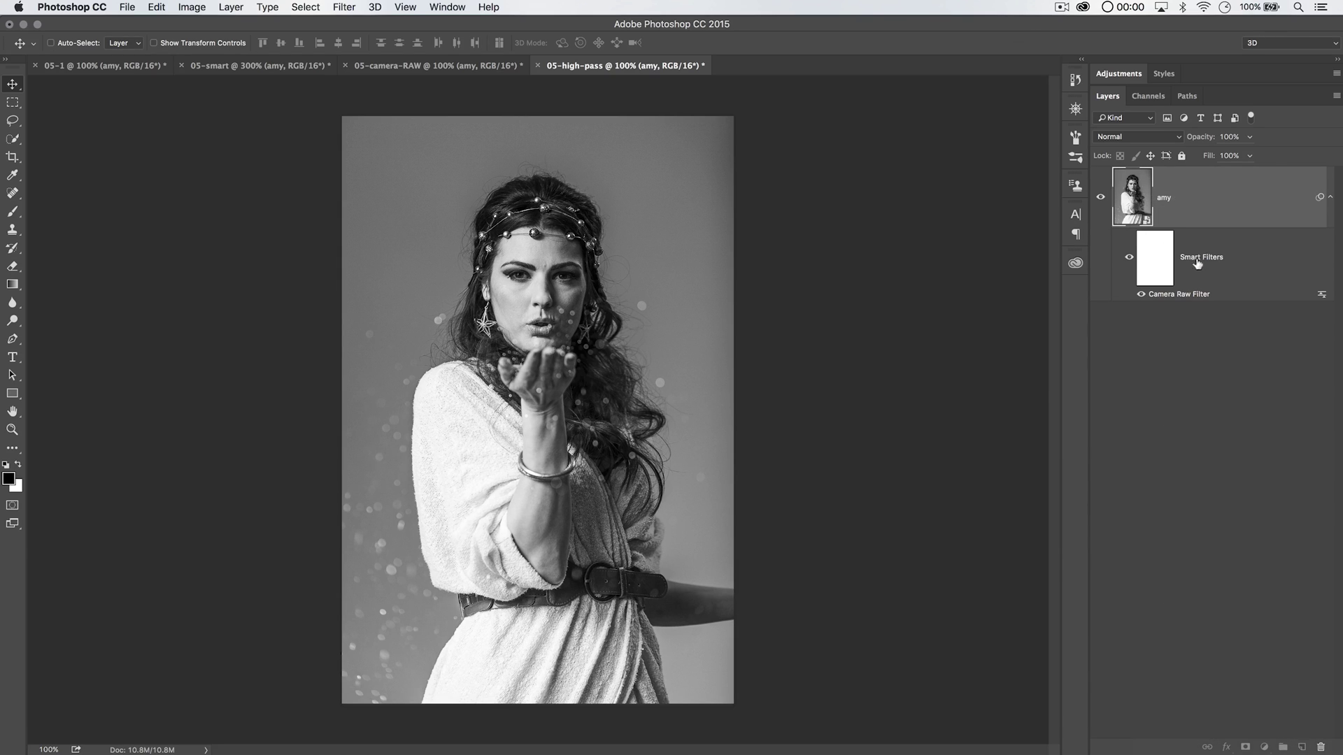
left_click_drag(1198, 260, 1321, 747)
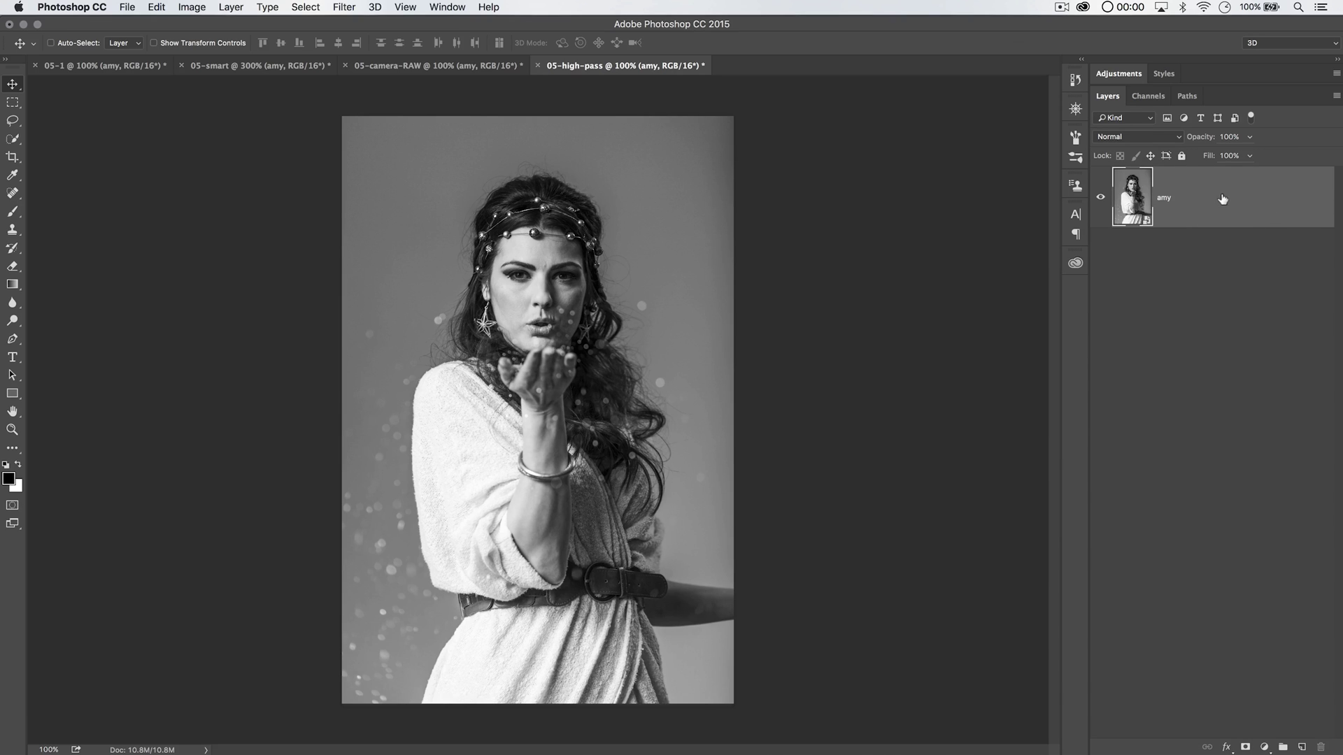
key("super+j")
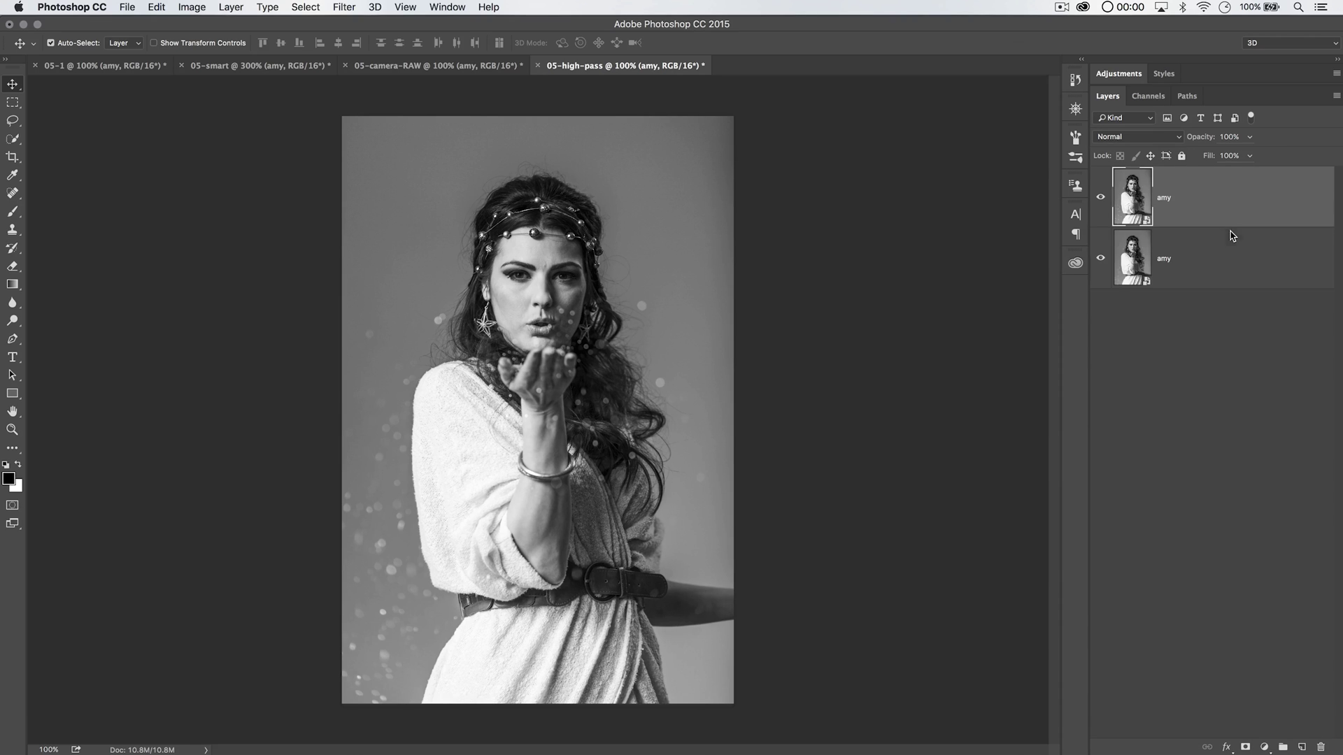
right_click(1212, 188)
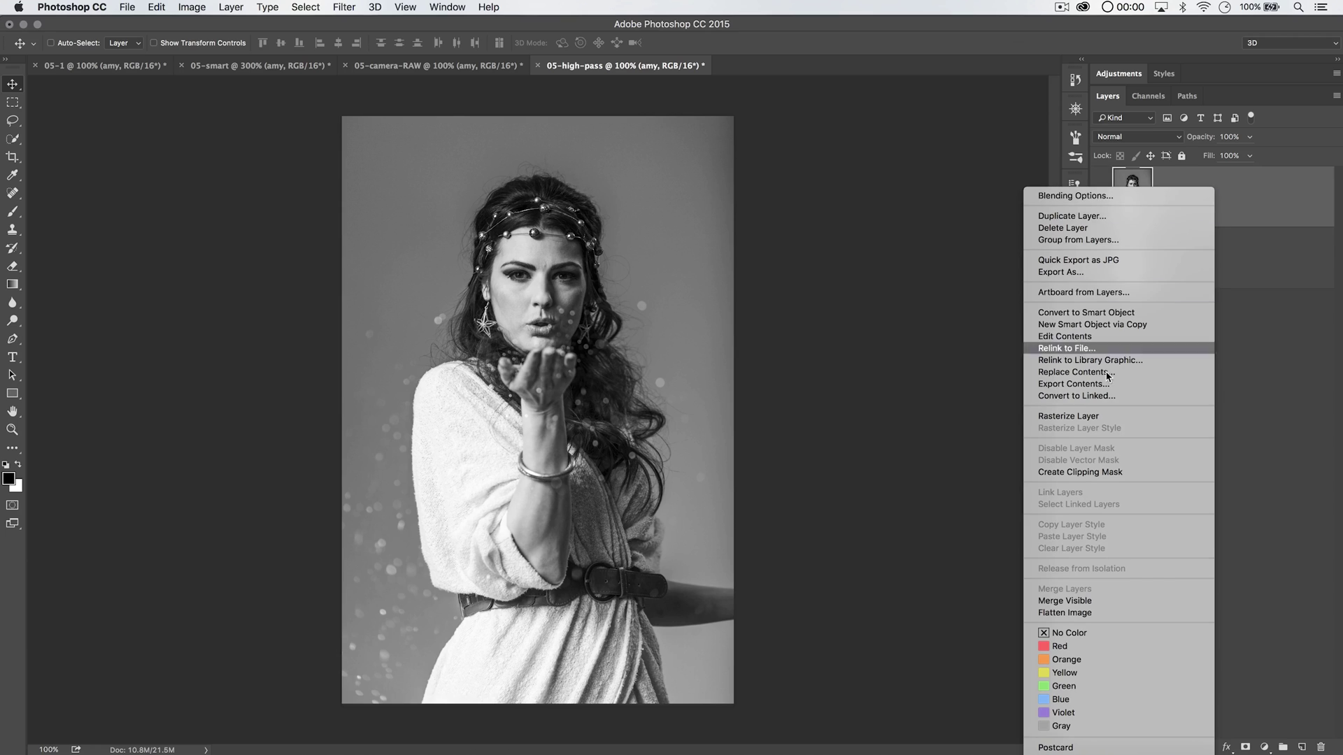
left_click(1108, 416)
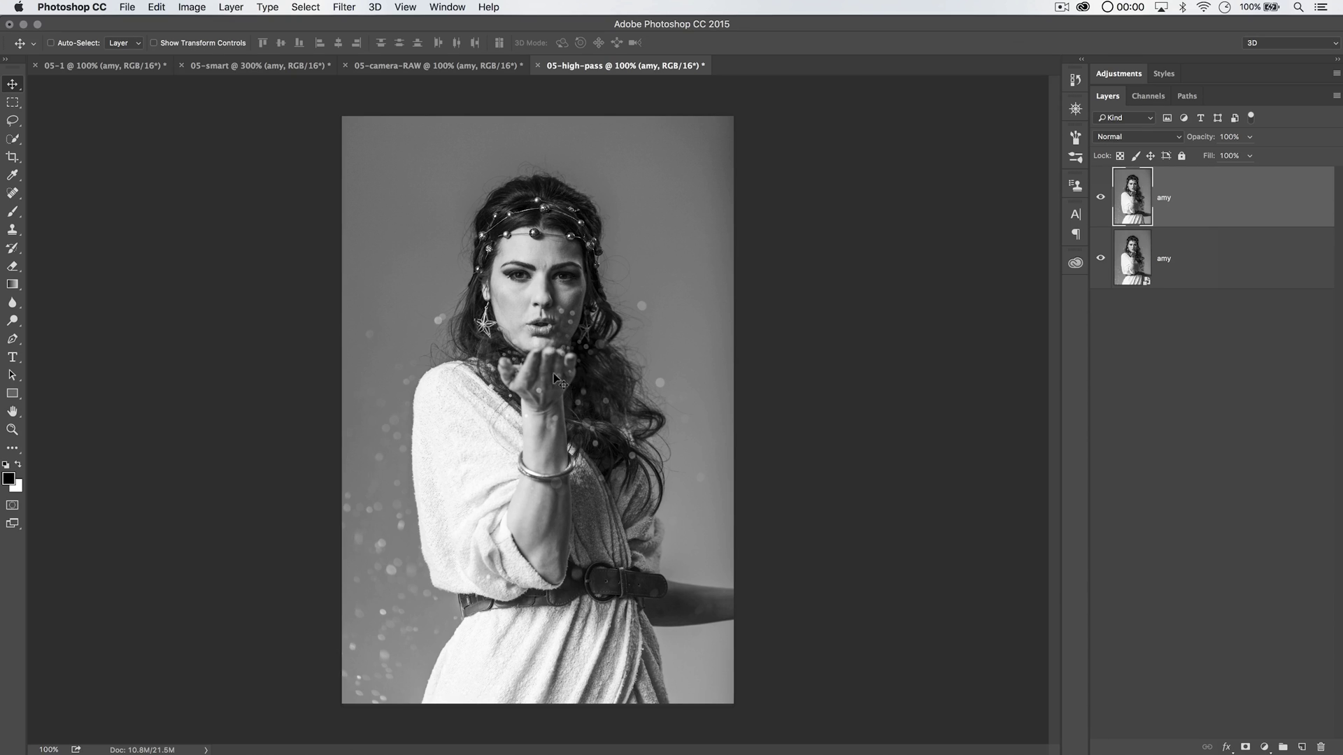
Desaturate the top layer and rename it 'high pass'
left_click(193, 7)
mouse_move(220, 51)
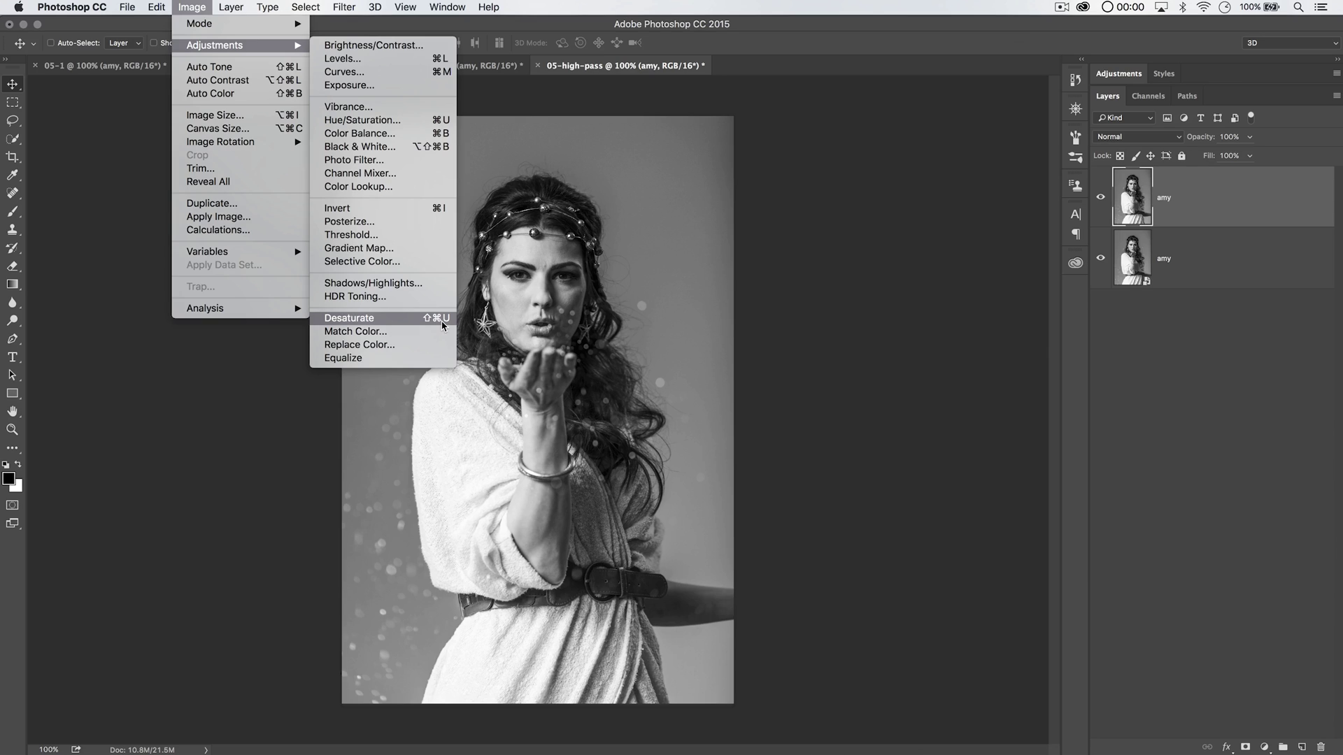
left_click(906, 260)
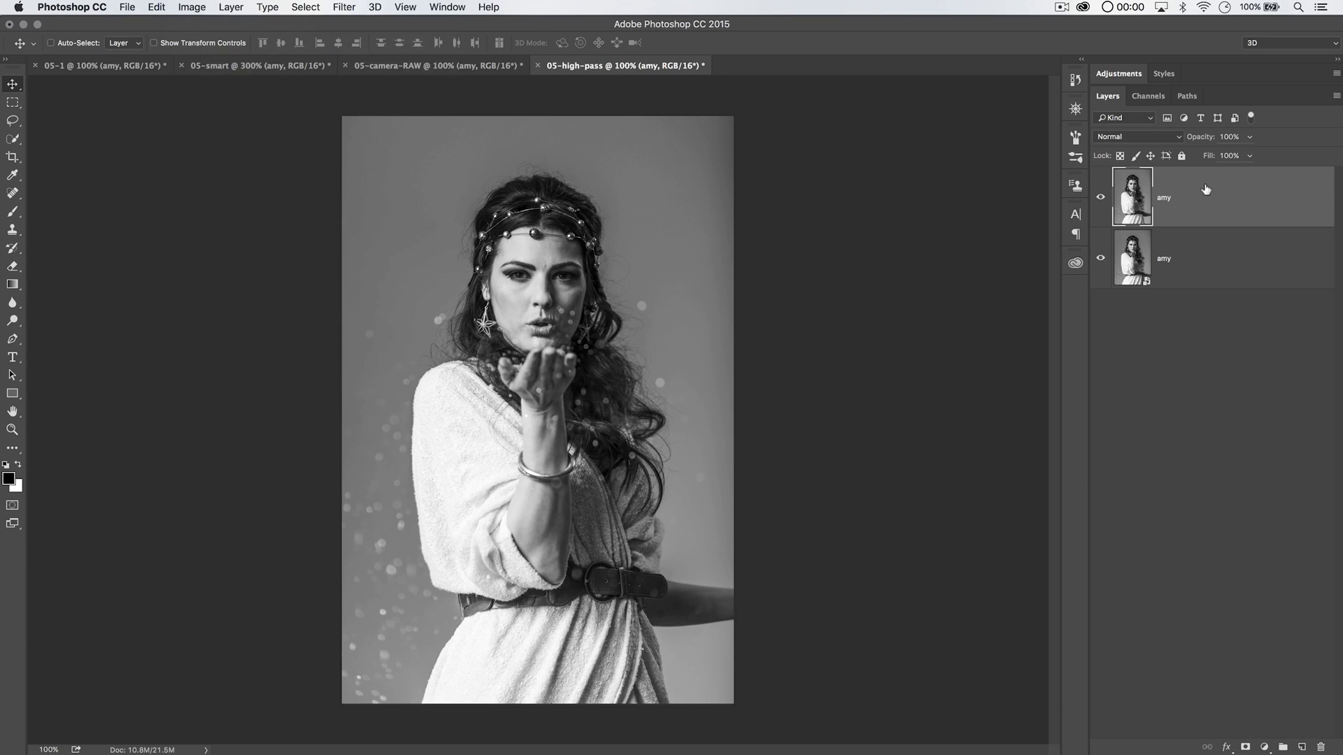
double_click(1159, 198)
type("high pass")
key("Return")
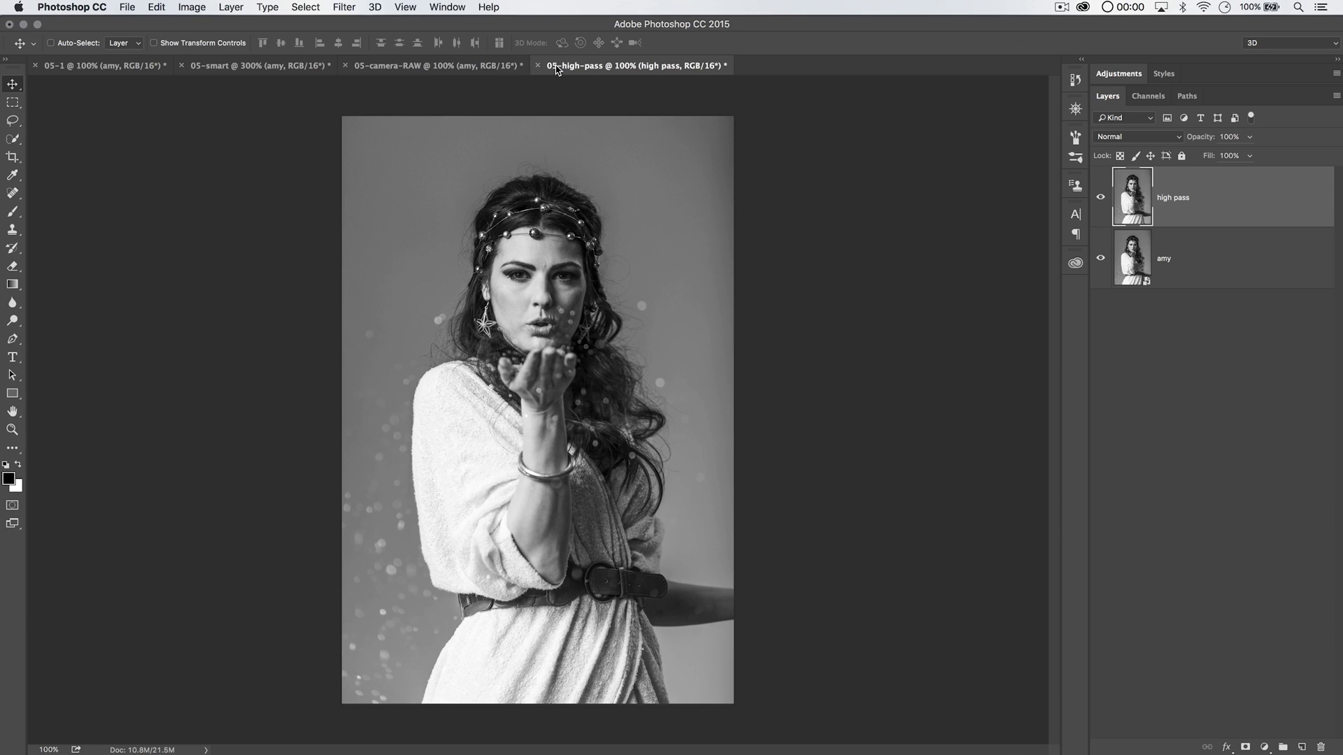
Open the High Pass filter and zoom the canvas to 400% on the face
left_click(350, 7)
mouse_move(454, 293)
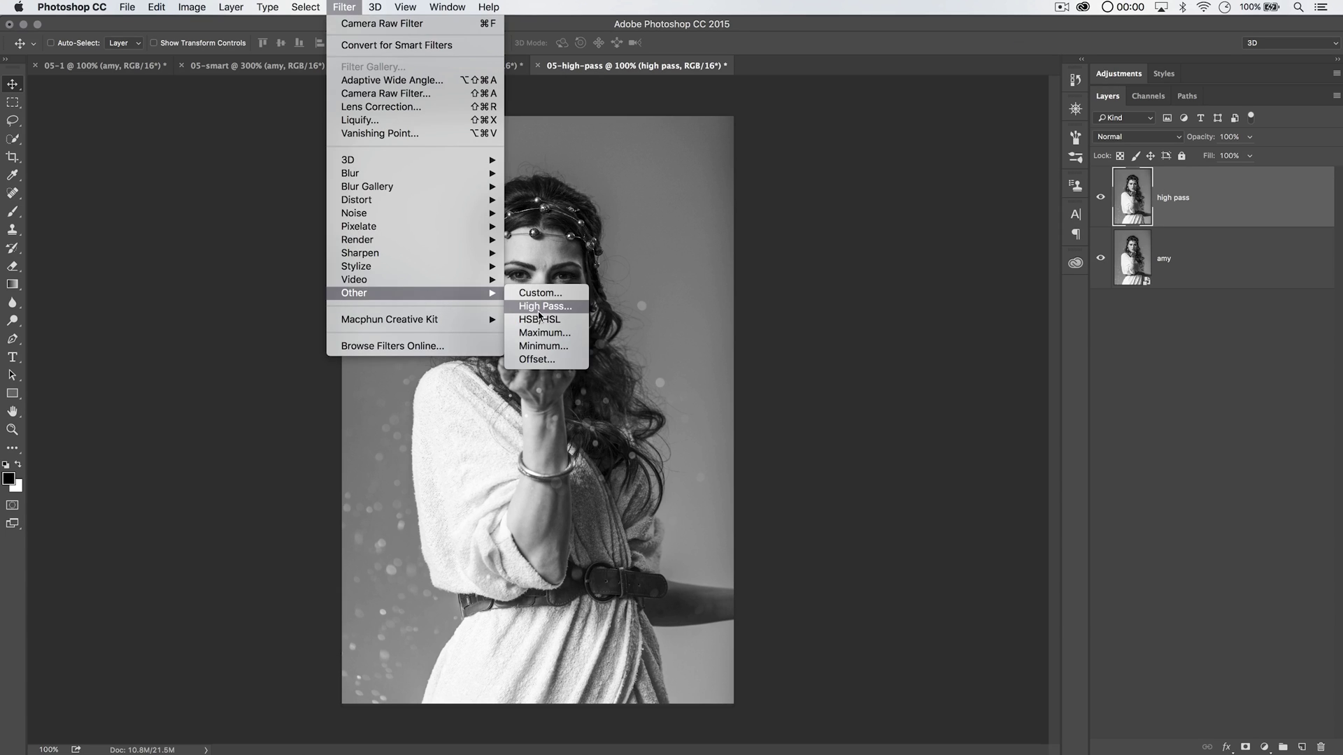
left_click(539, 306)
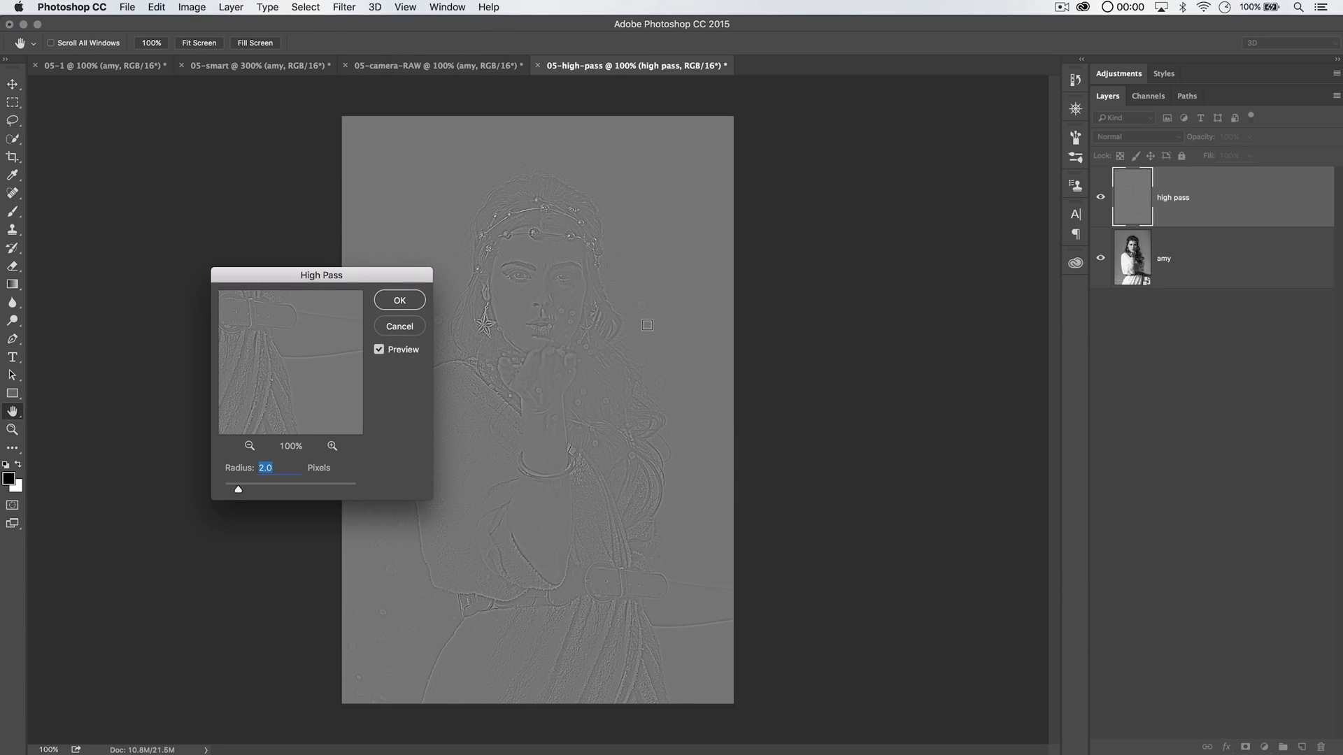
left_click(505, 281)
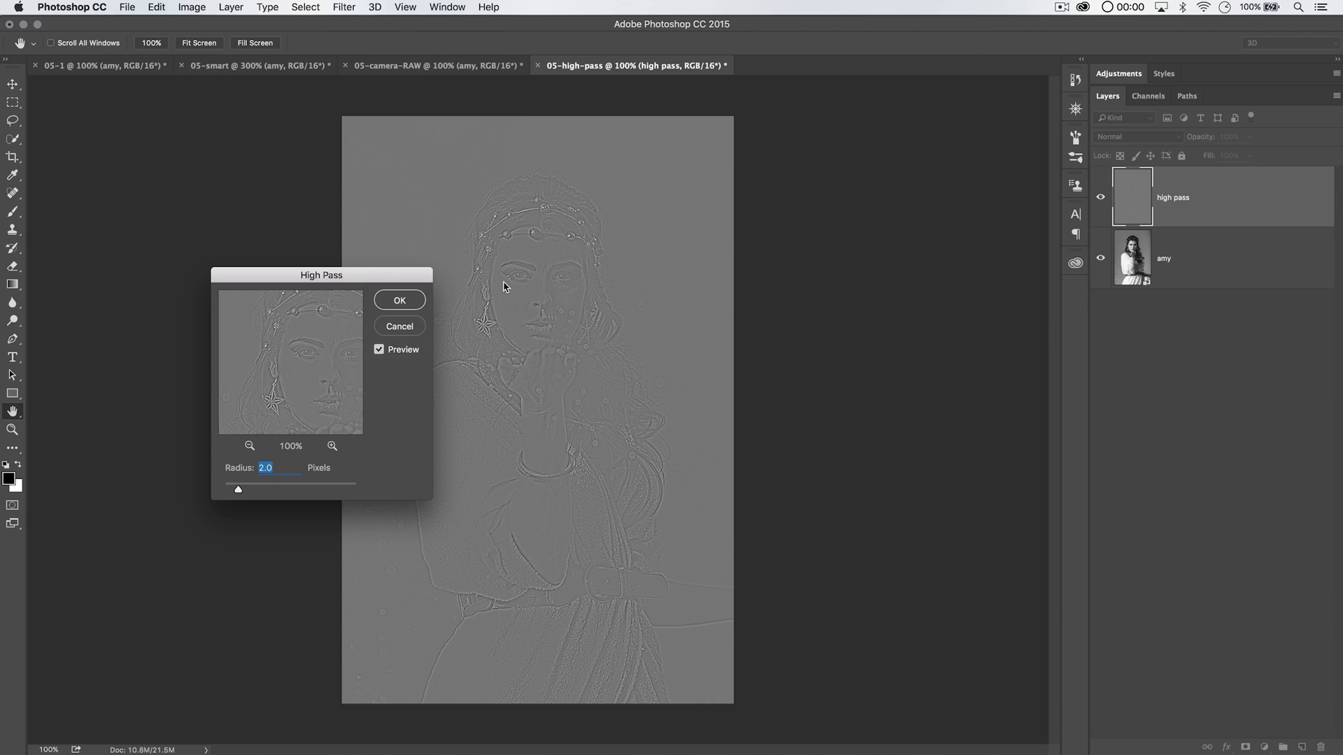
left_click(576, 332, "super")
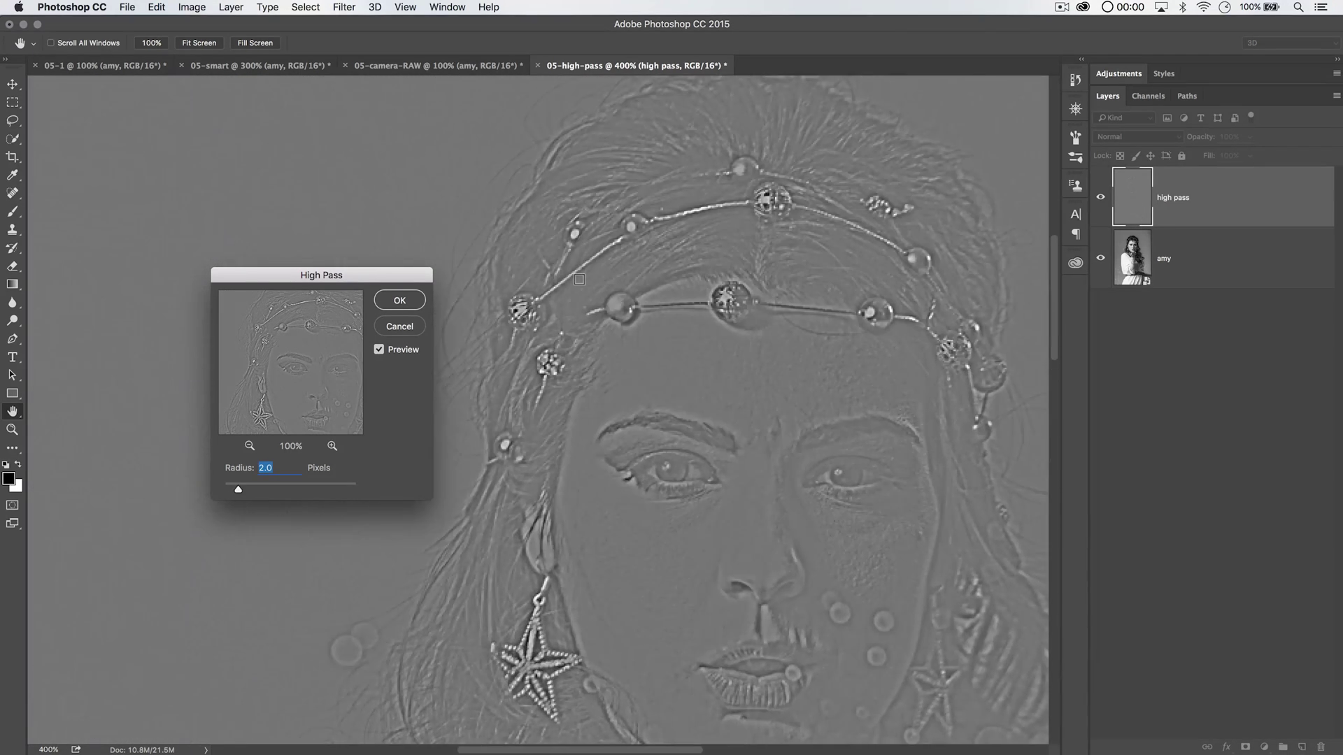
scroll(579, 279, "down", 5)
left_click_drag(377, 276, 295, 179)
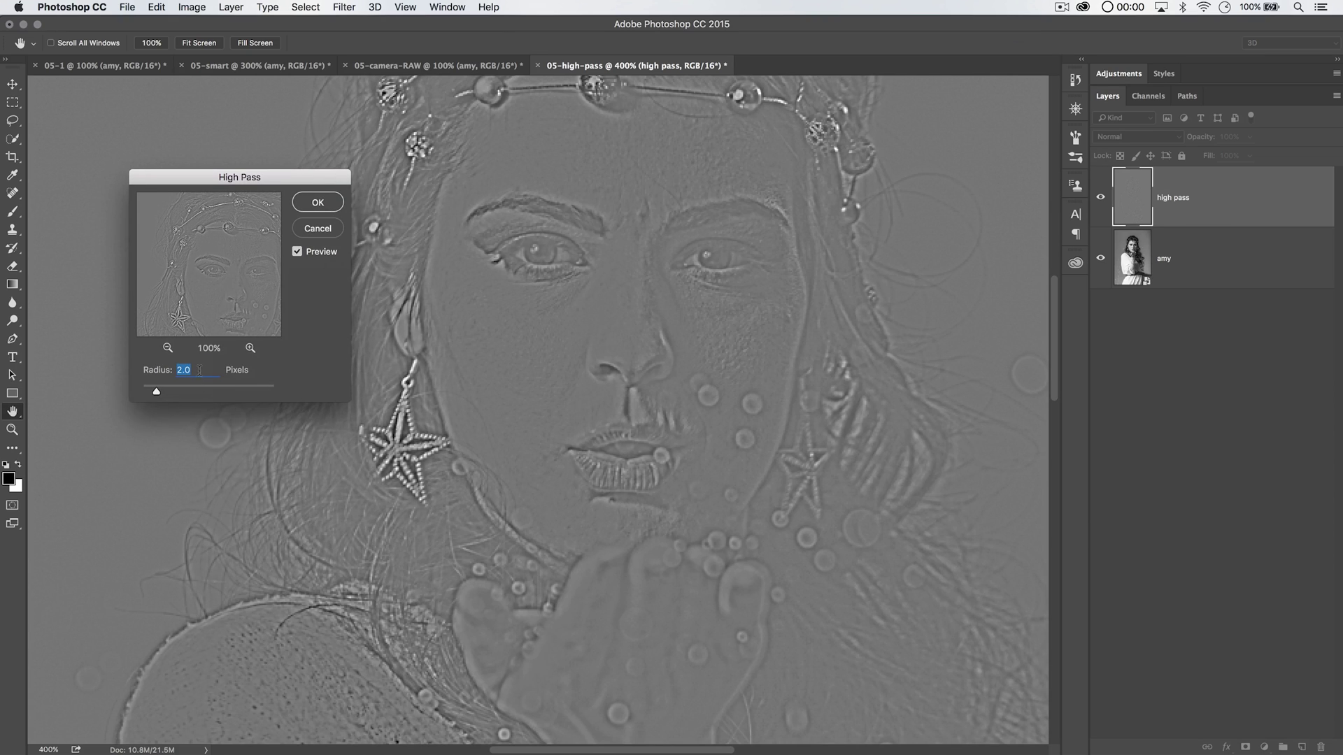
Try High Pass radii from 21.9 down to 2.5, then apply it at 0.6 pixels
left_click_drag(172, 391, 201, 391)
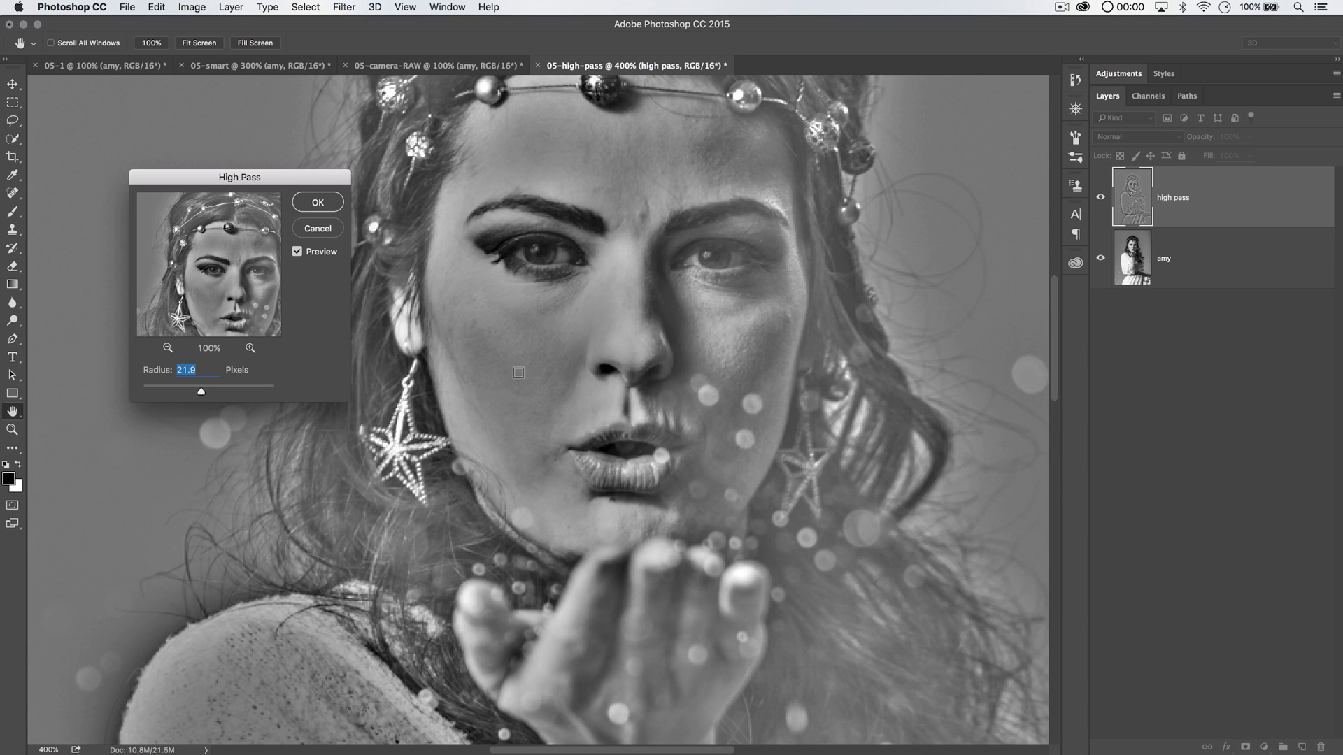
left_click_drag(167, 394, 150, 393)
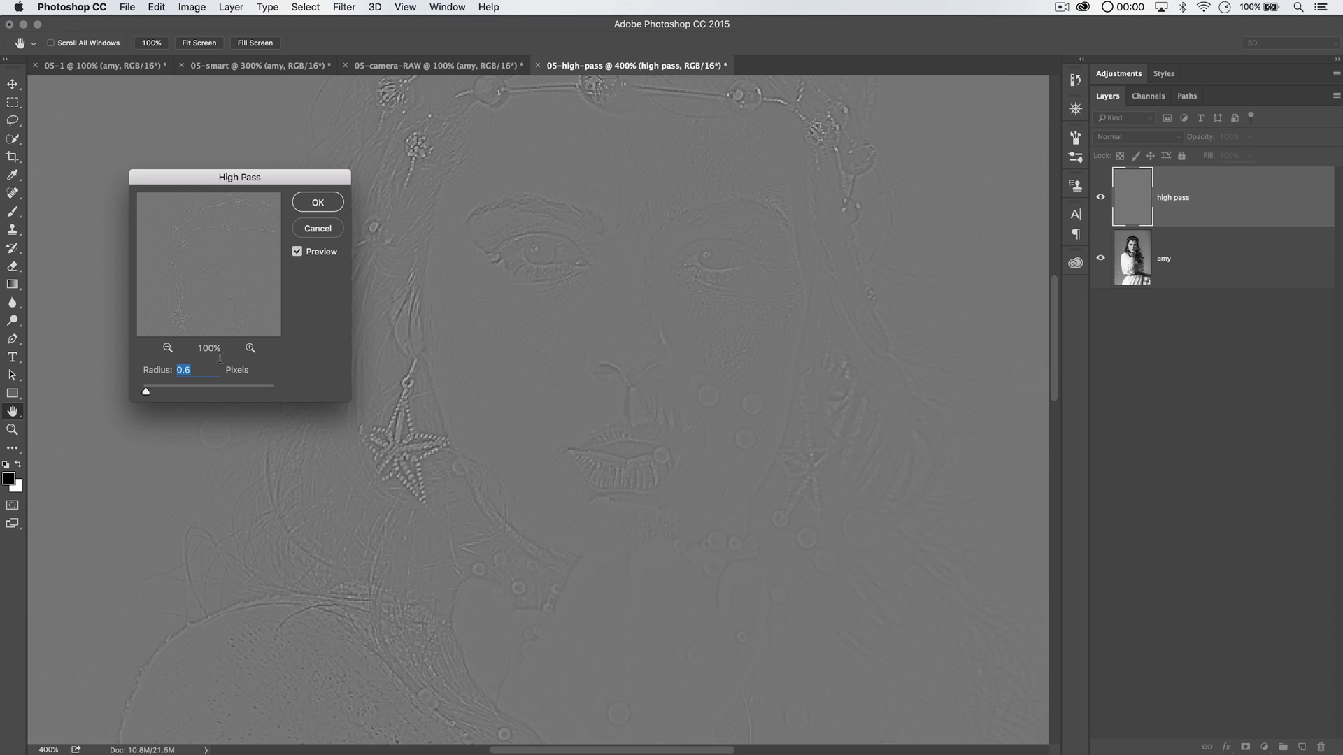
left_click_drag(285, 182, 270, 230)
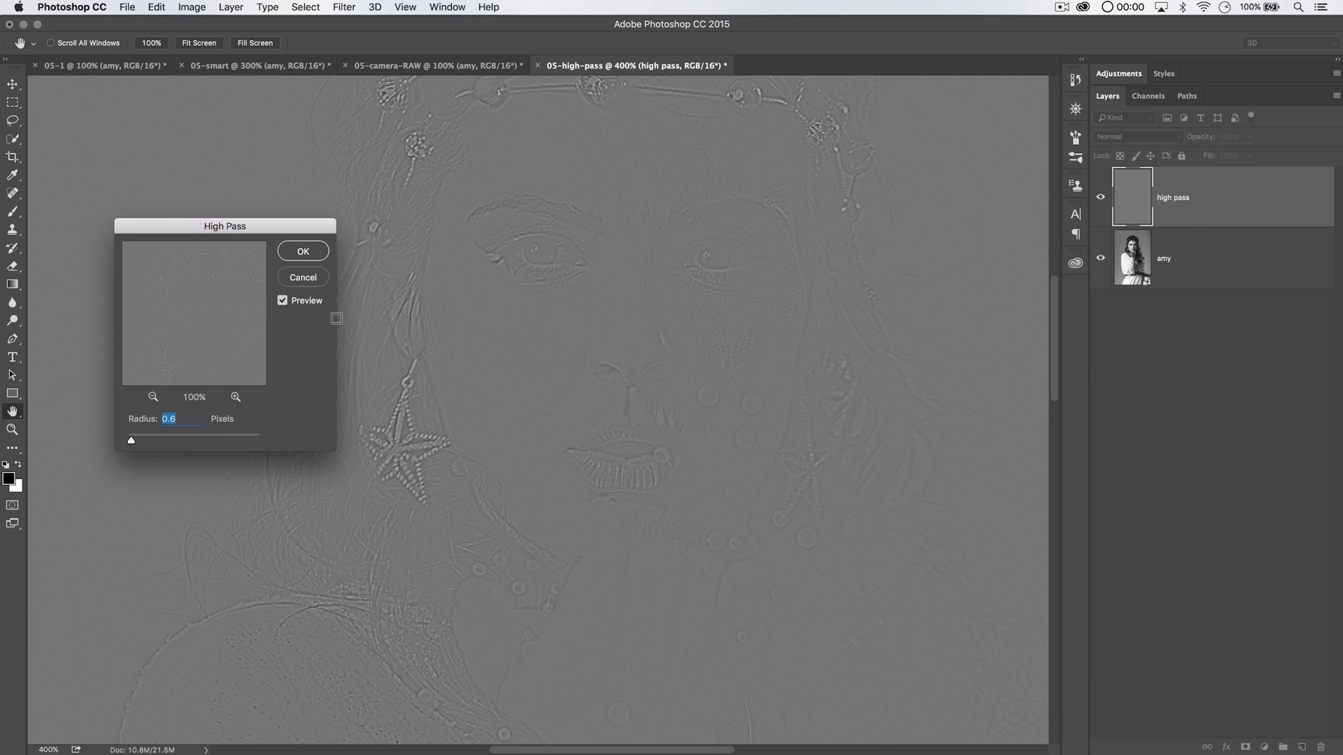
type("2.5")
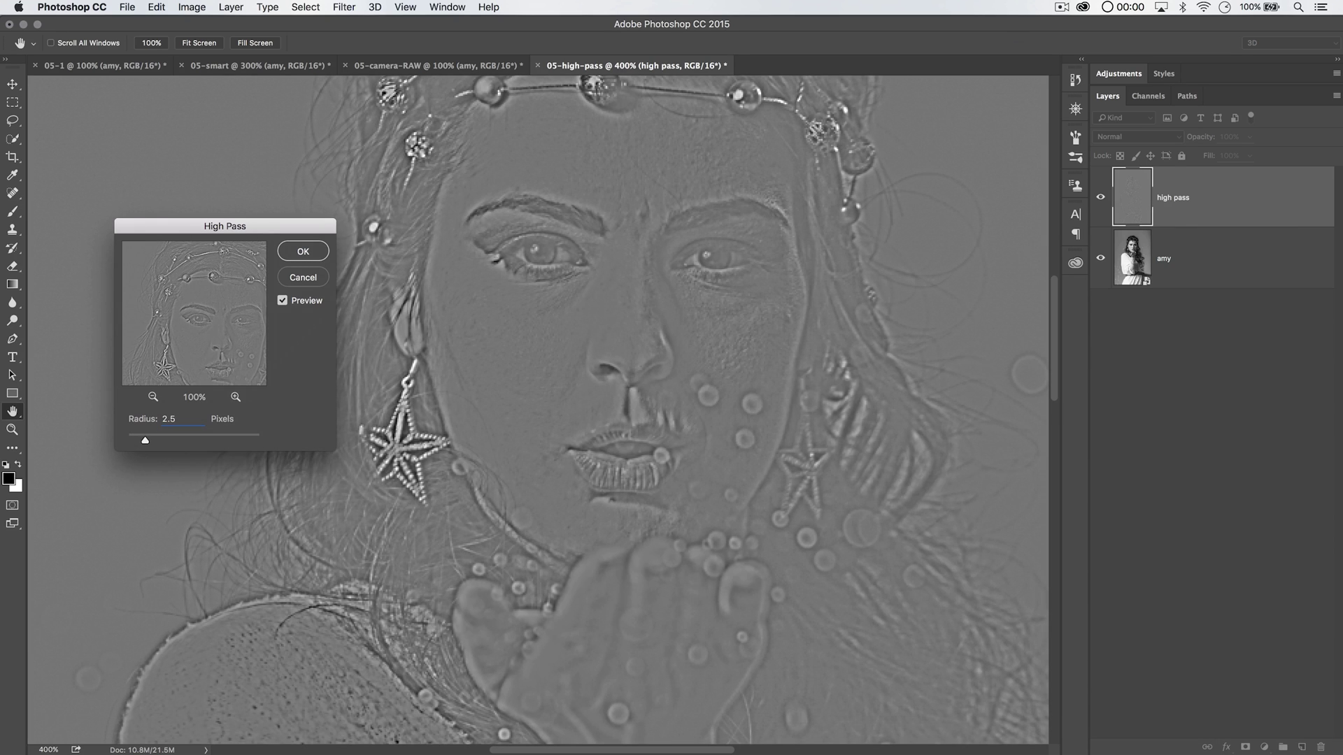
key("Down")
key("Down")
key("Down")
key("Down")
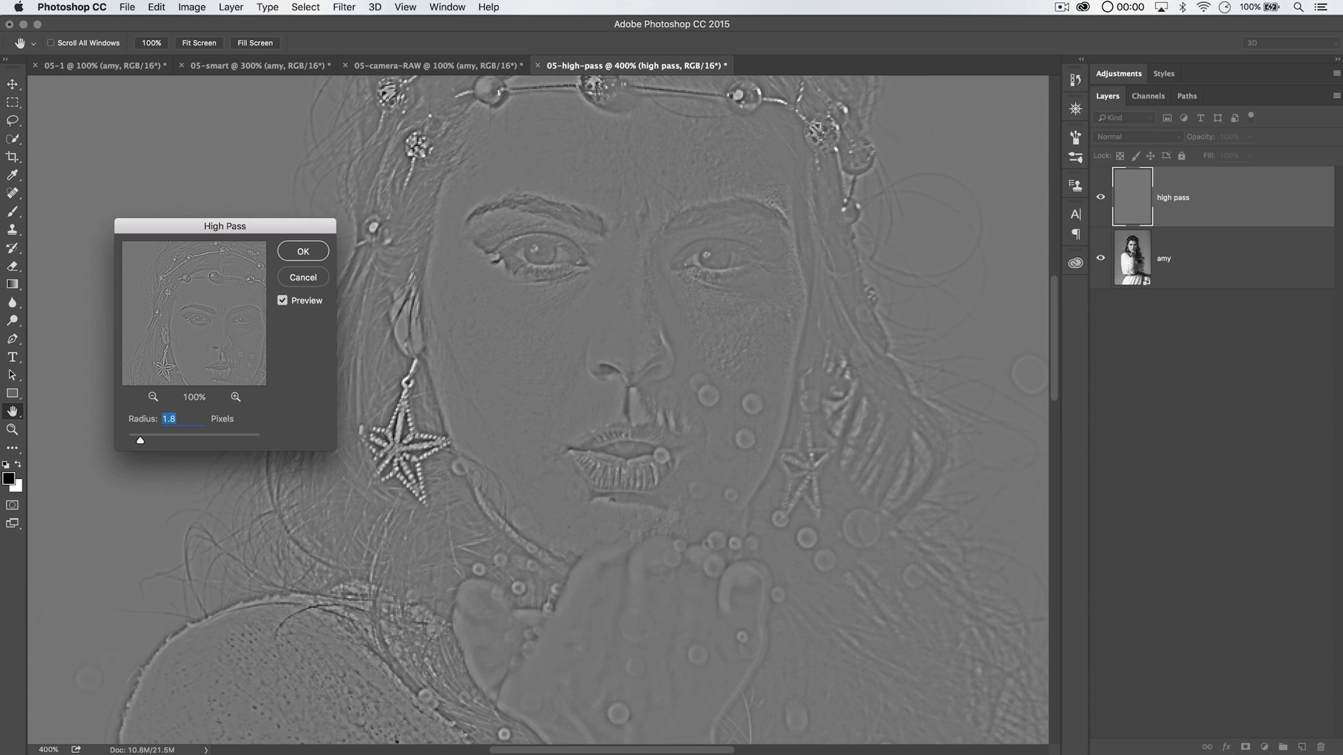
type("0.6")
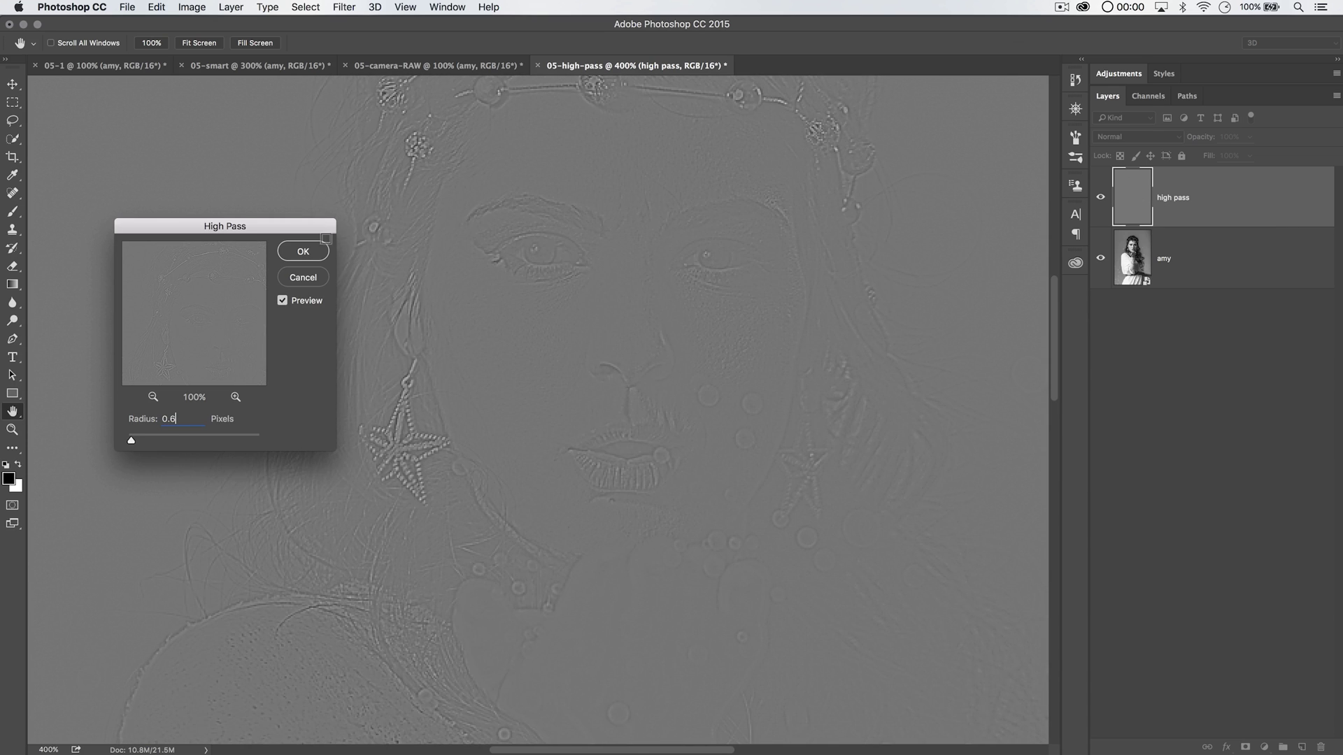
left_click(303, 251)
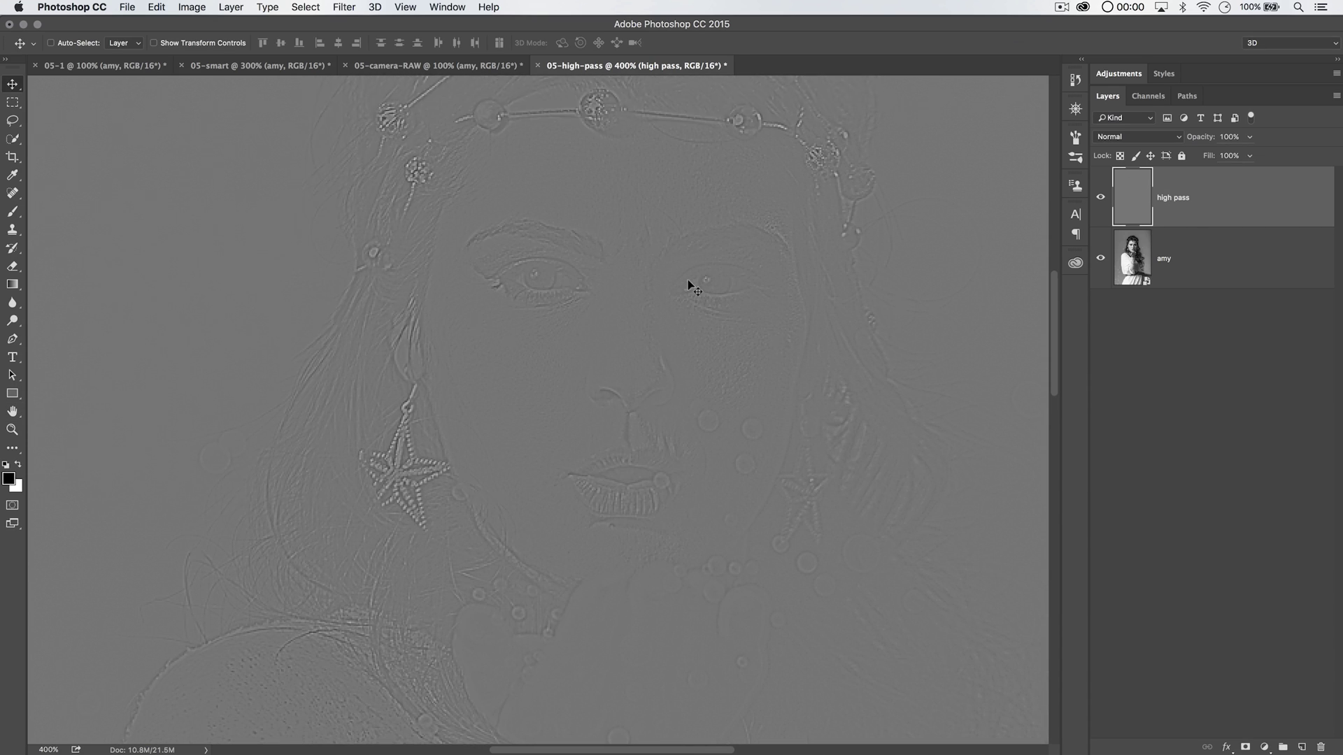
Set the high pass layer's blend mode to Overlay, then try Soft Light
scroll(688, 286, "up", 5)
left_click(1156, 140)
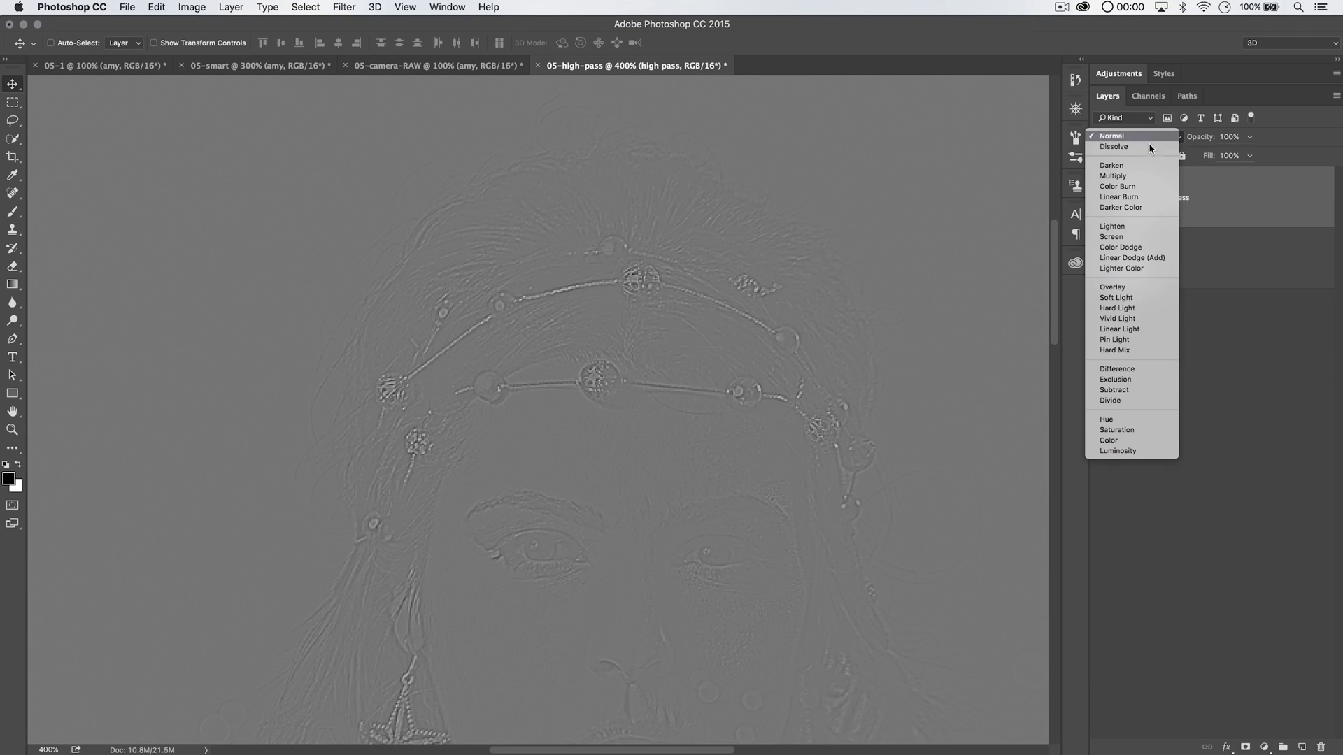
left_click(1115, 287)
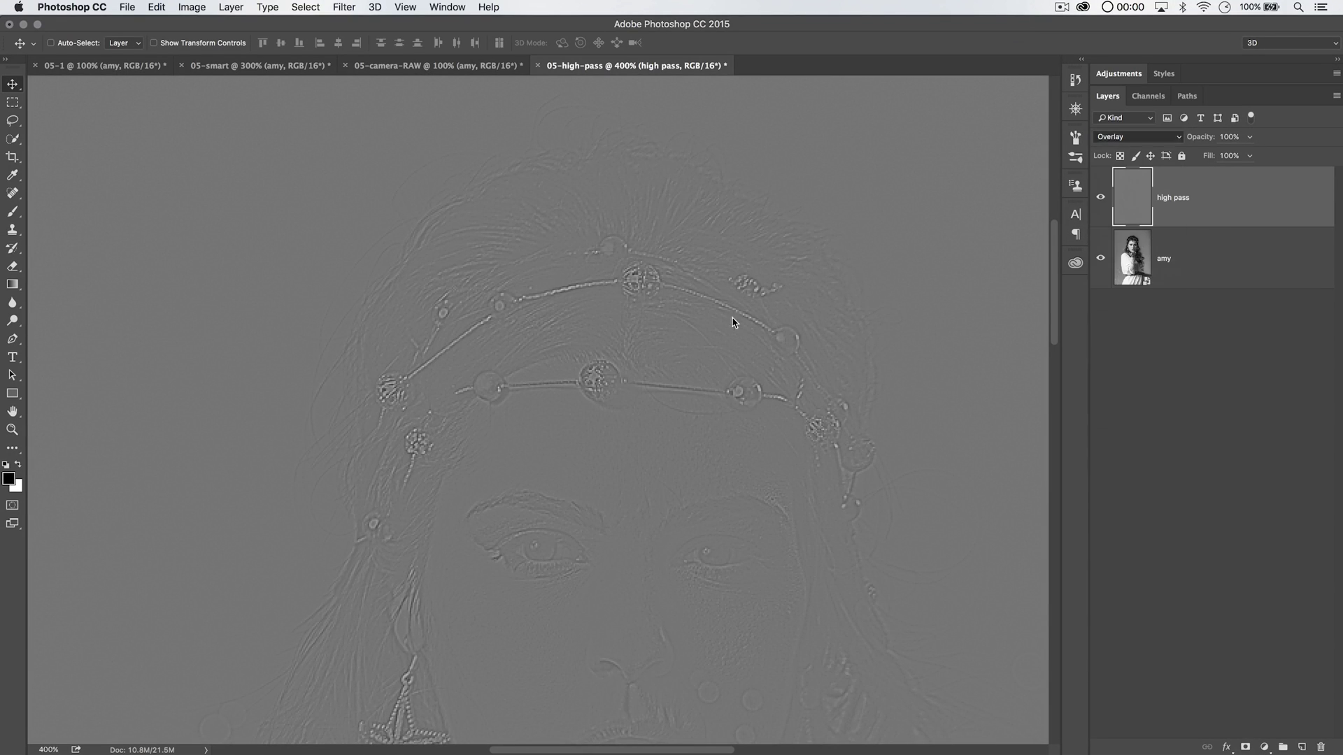
scroll(689, 352, "down", 2)
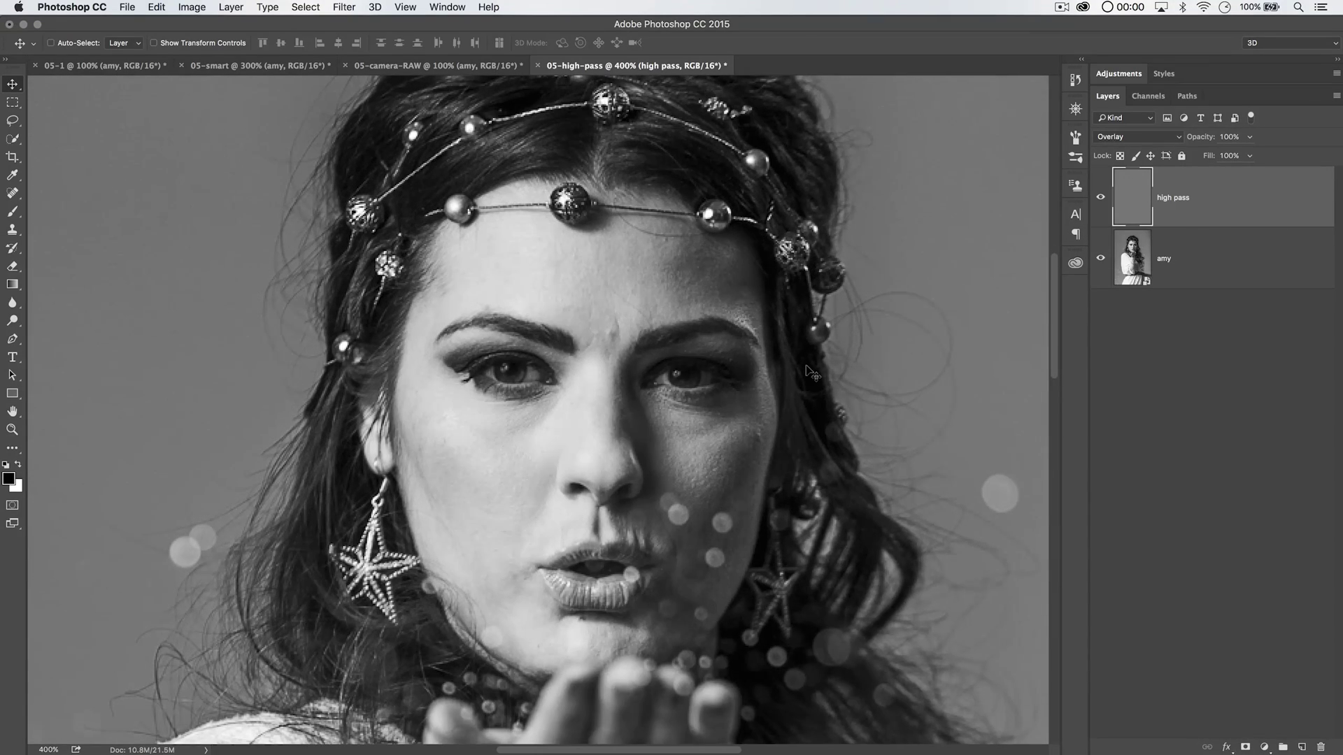
left_click(1114, 142)
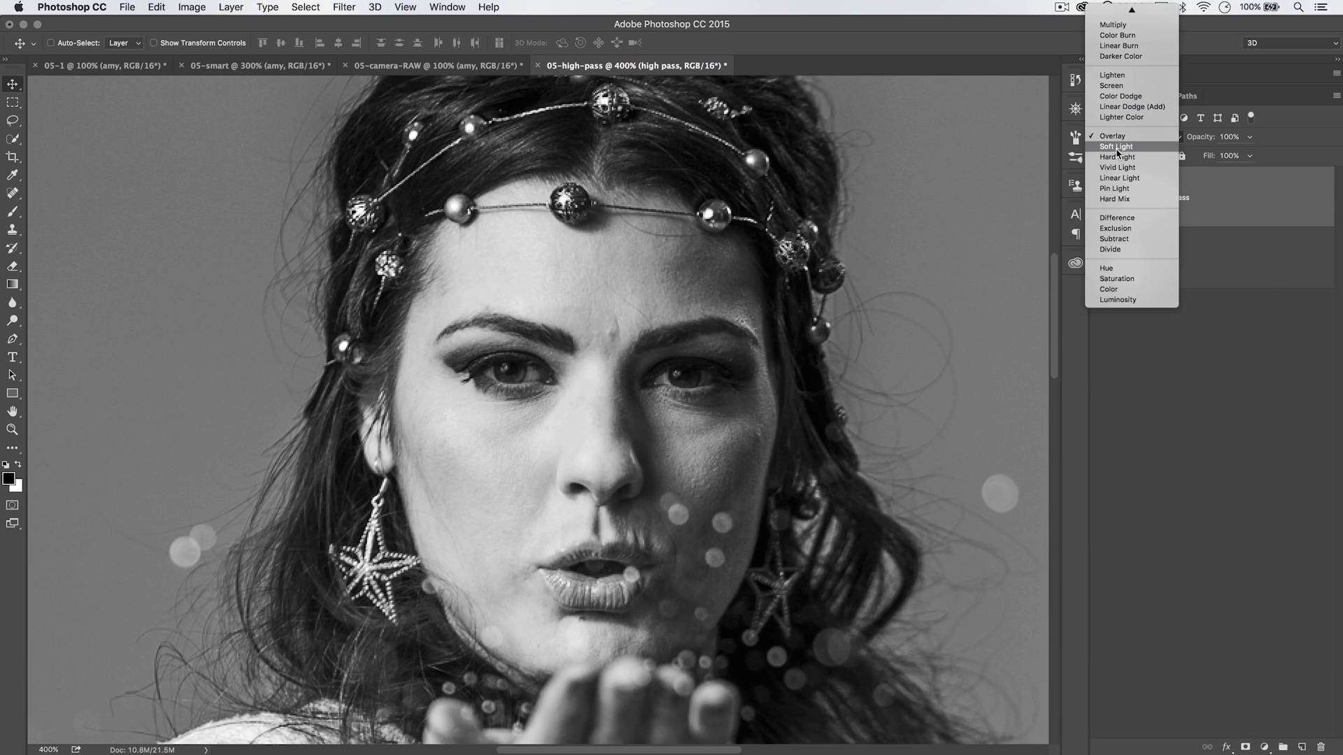
left_click(1116, 155)
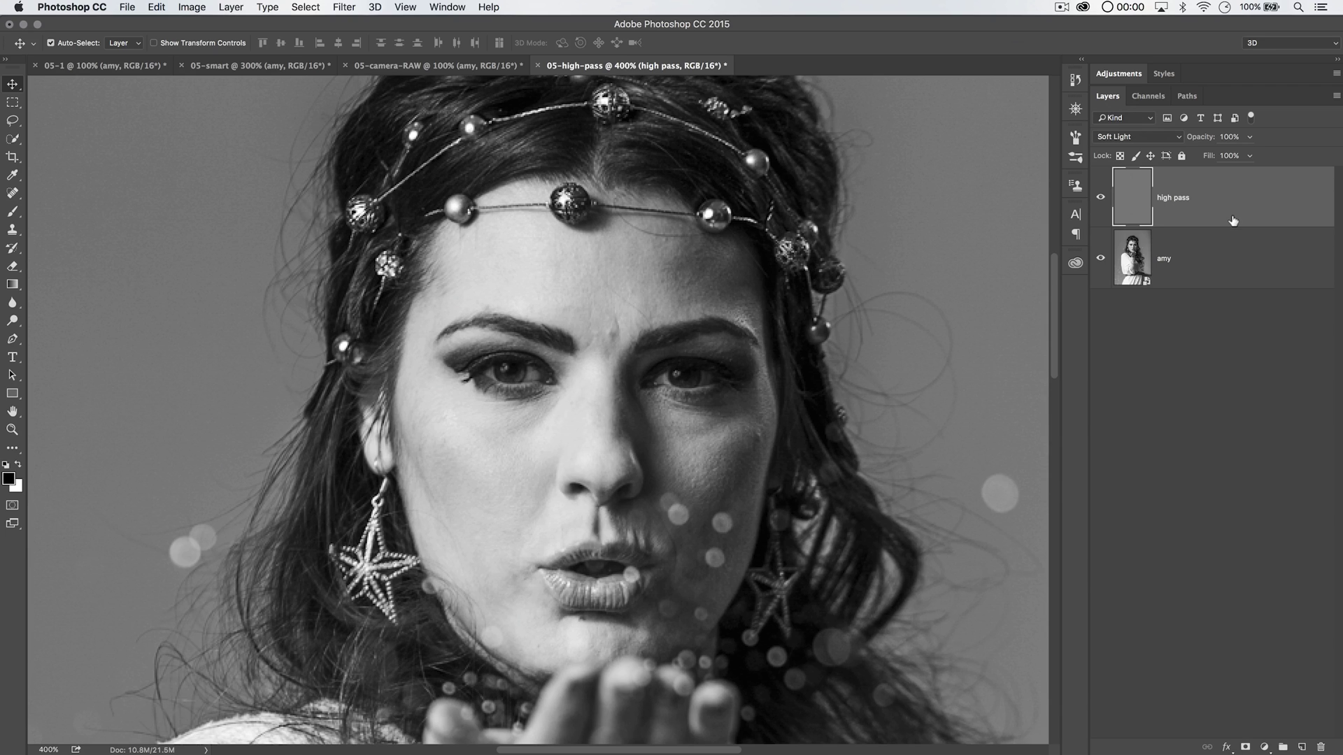
Duplicate the high pass layer three times and zoom out to 200%
key("super+j")
key("super+j")
key("super+j")
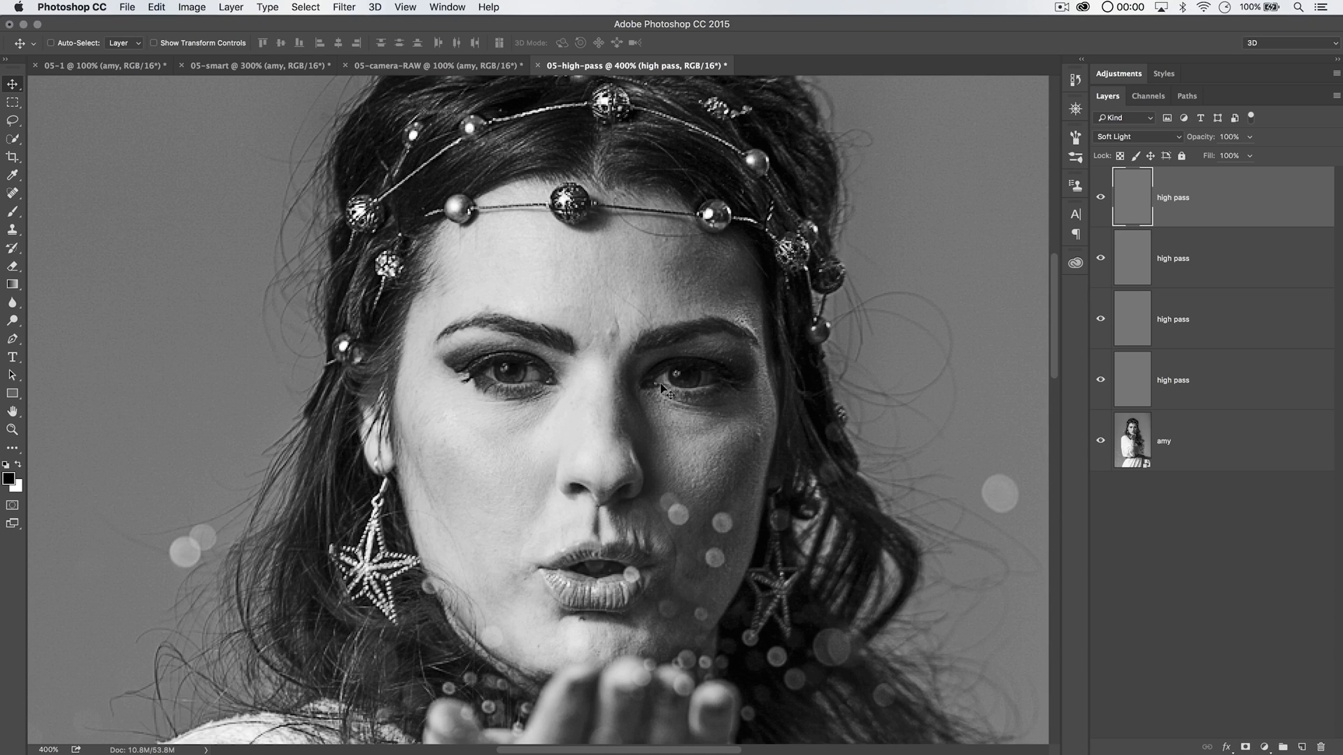
right_click(1258, 185)
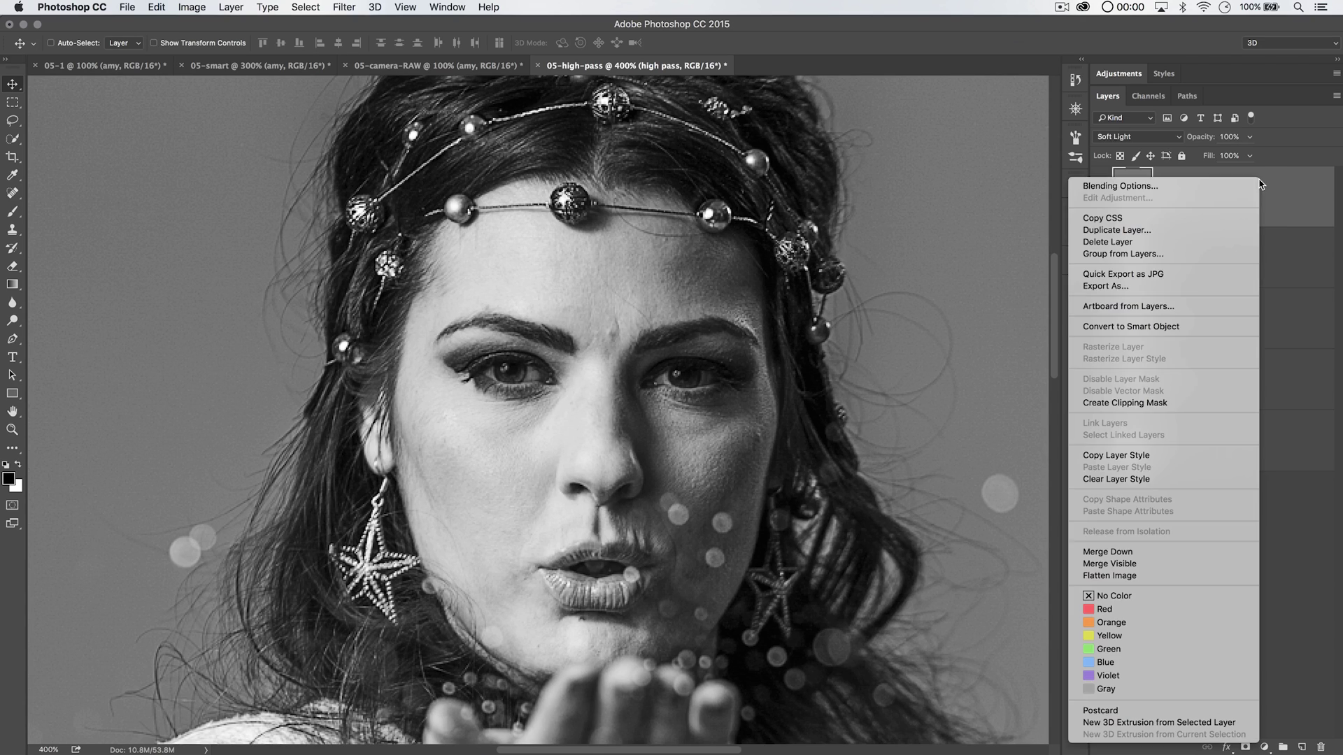
left_click(1294, 198)
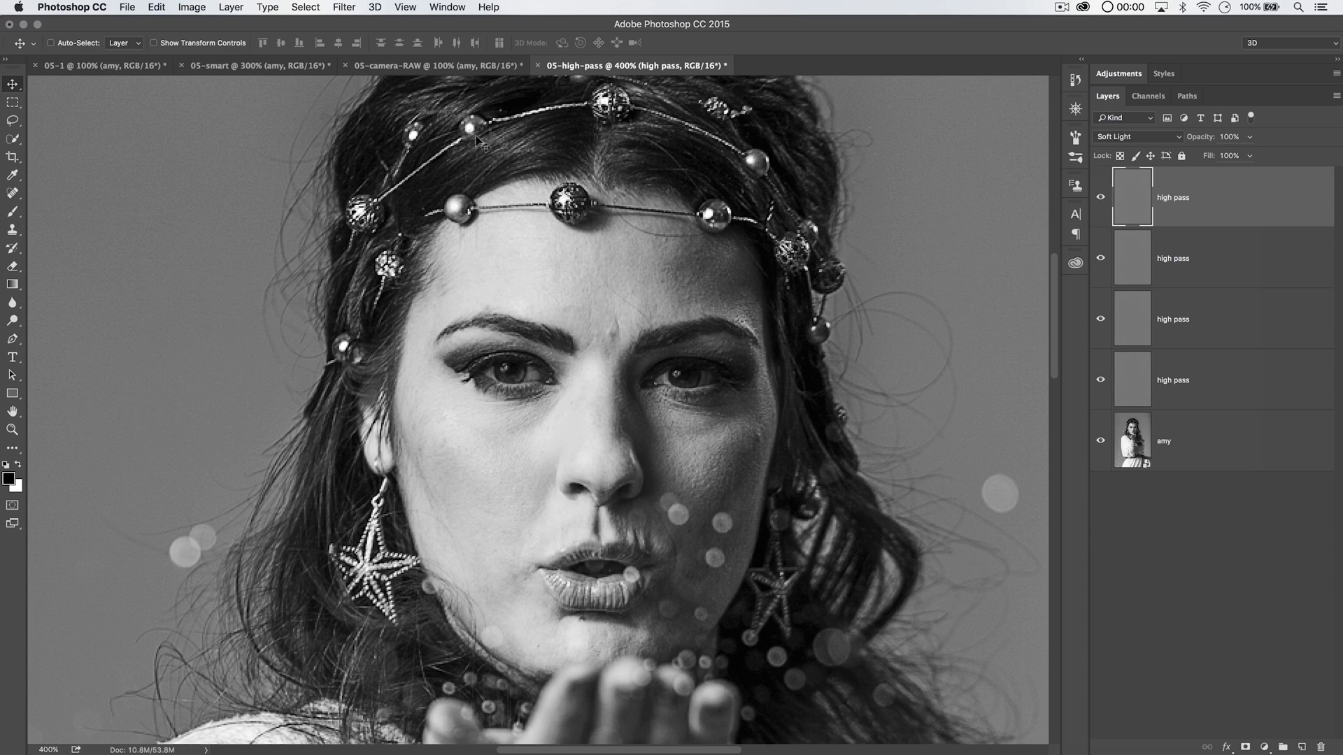
scroll(503, 553, "down", 8)
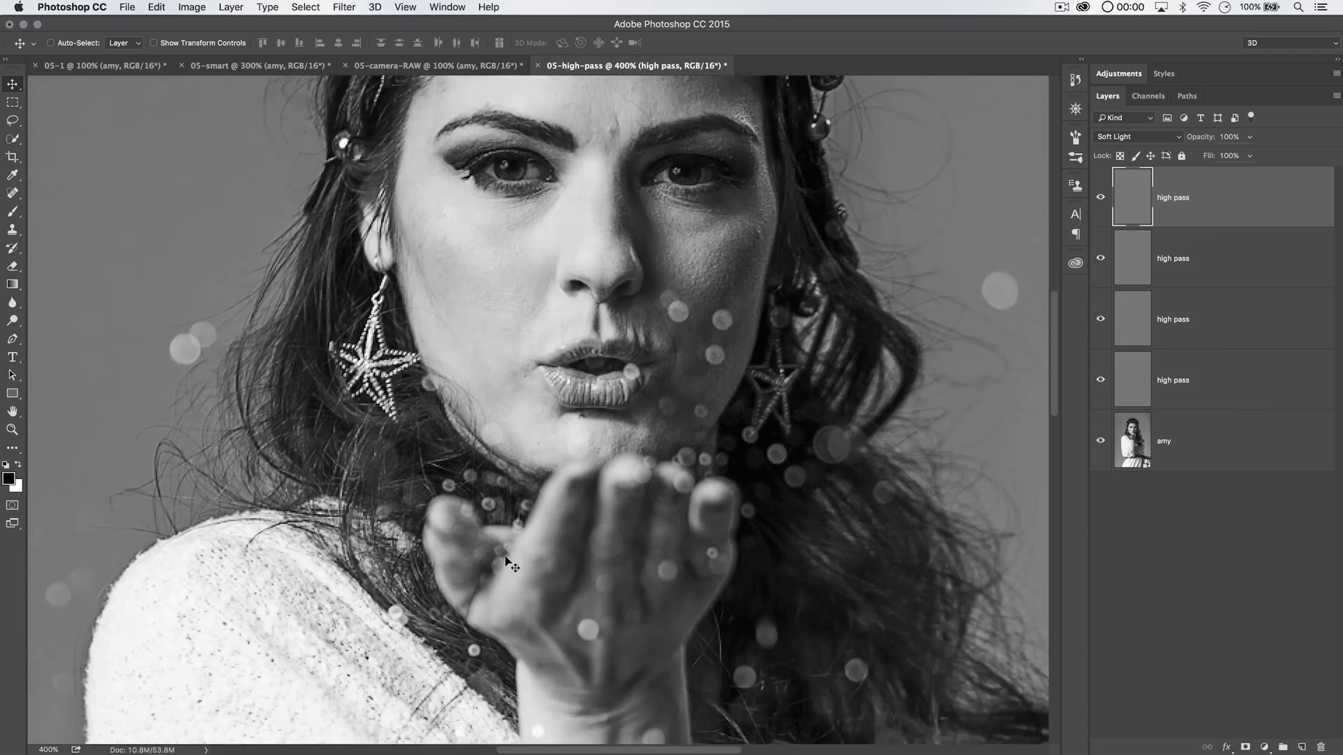
scroll(503, 521, "down", 7)
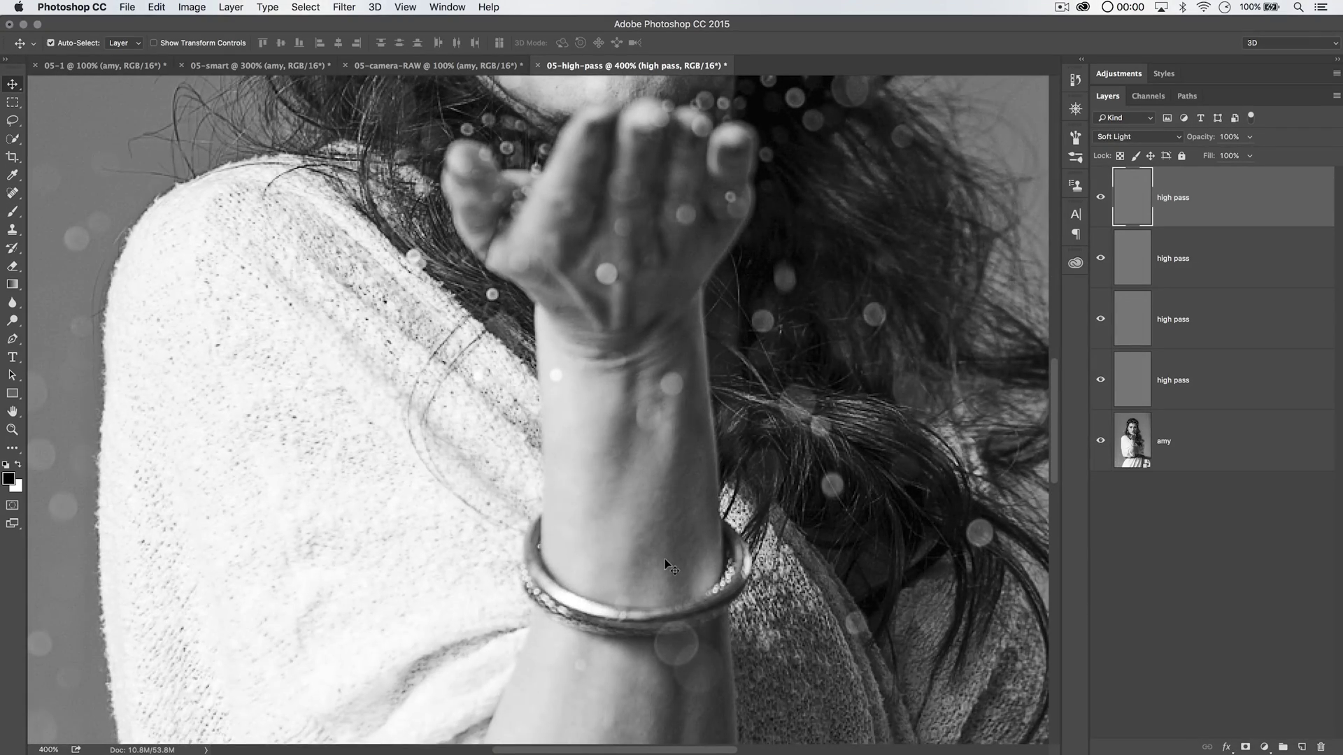
key("super+minus")
key("super+minus")
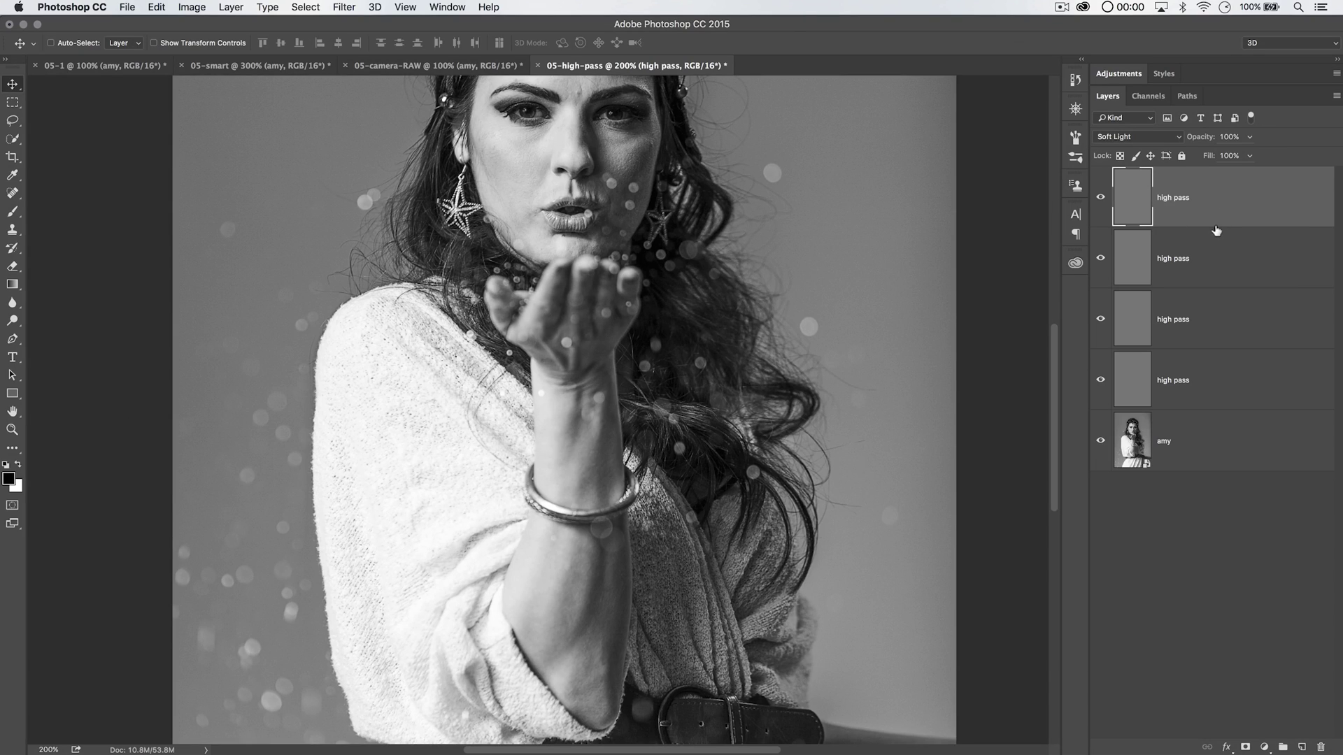
Merge the high pass copies into one layer and switch it back to Overlay
left_click(1212, 320, "shift")
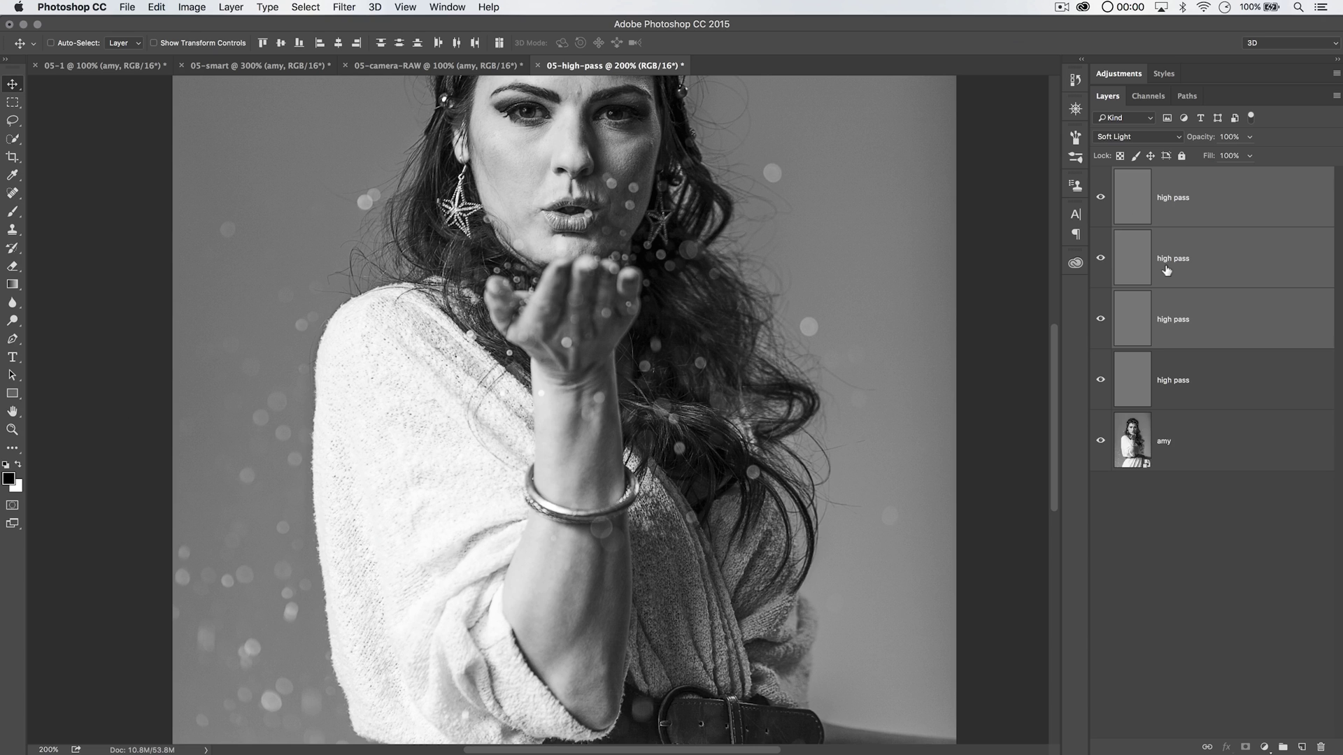
key("super+e")
left_click(1155, 136)
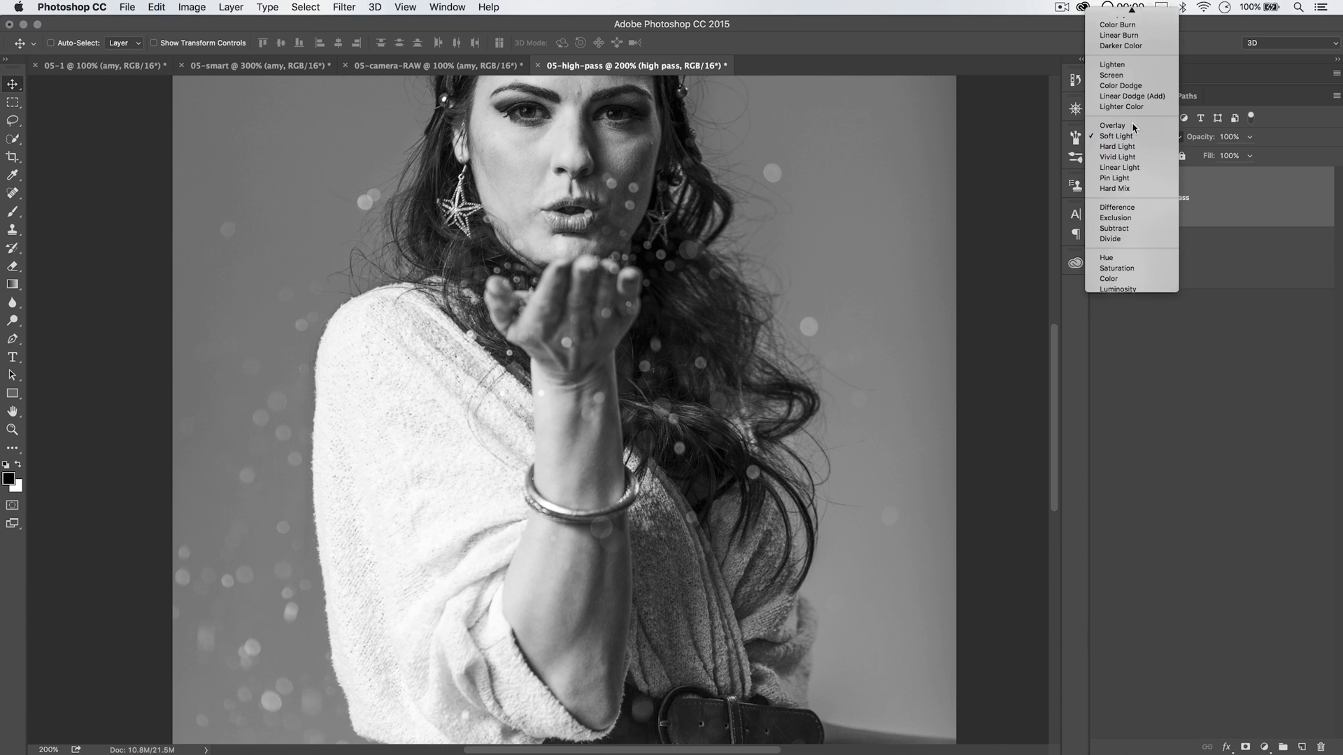
left_click(1136, 126)
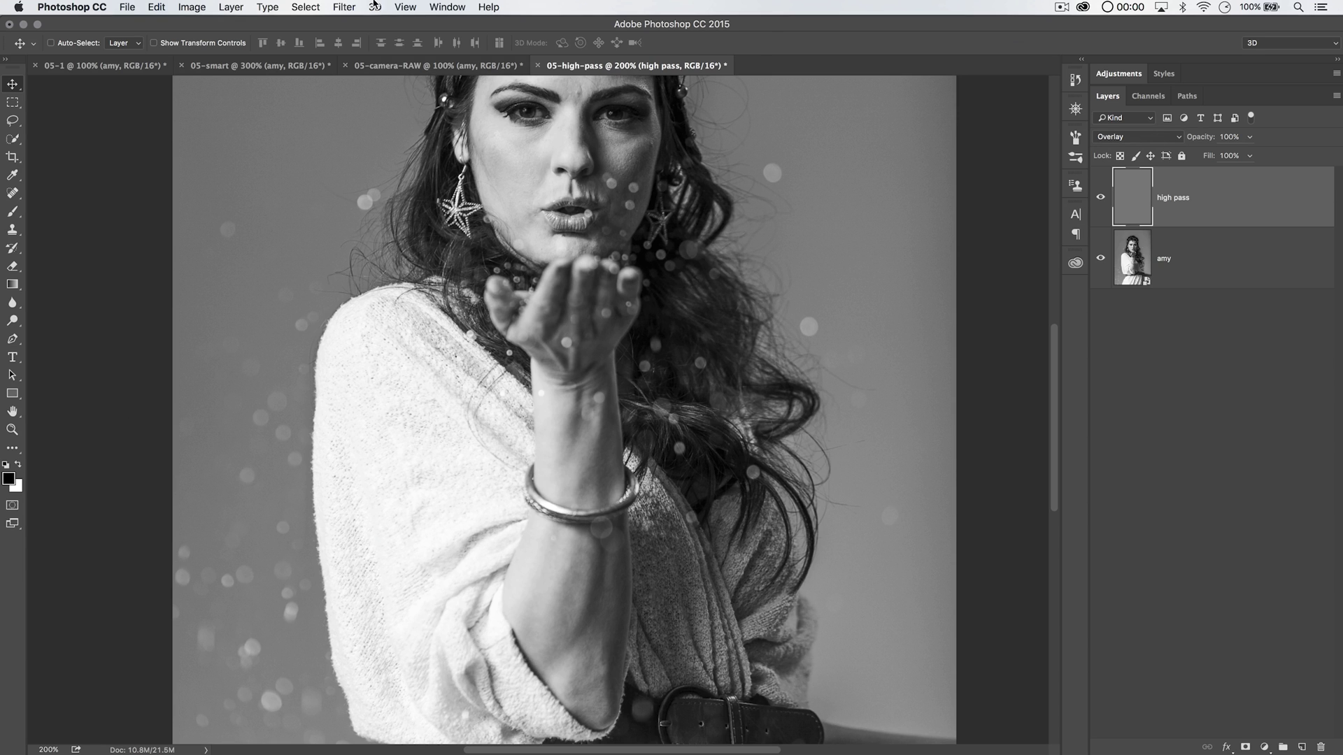
Tile the four documents in 4-up view and zoom all of them together onto the face
left_click(406, 7)
mouse_move(462, 27)
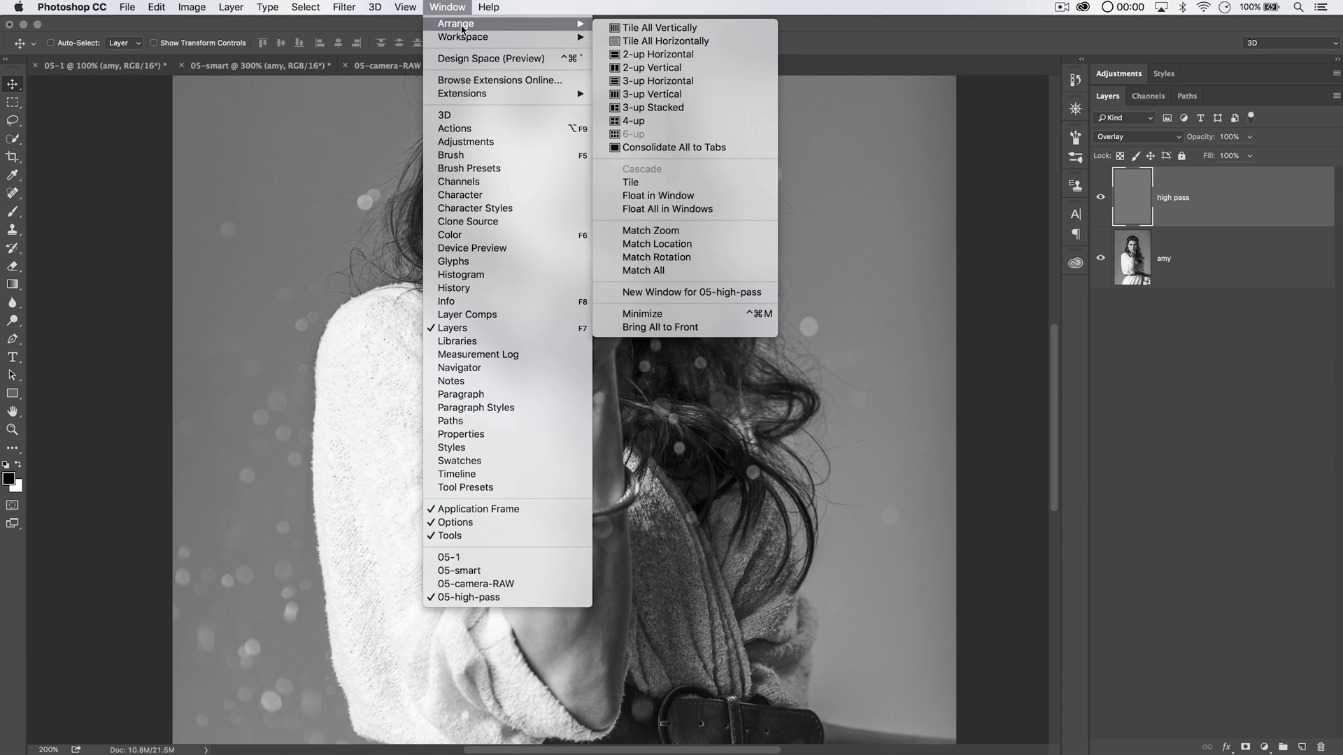
left_click(633, 120)
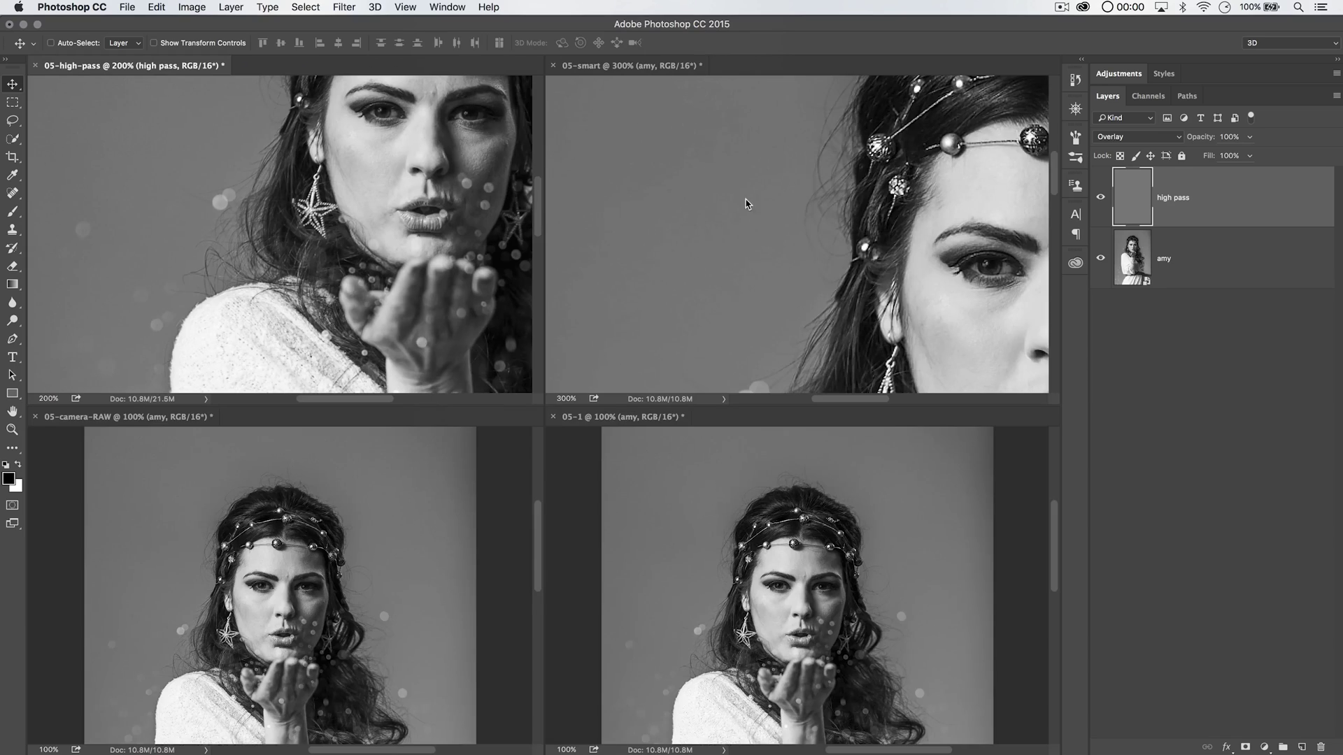
key("z")
left_click_drag(650, 490, 685, 492)
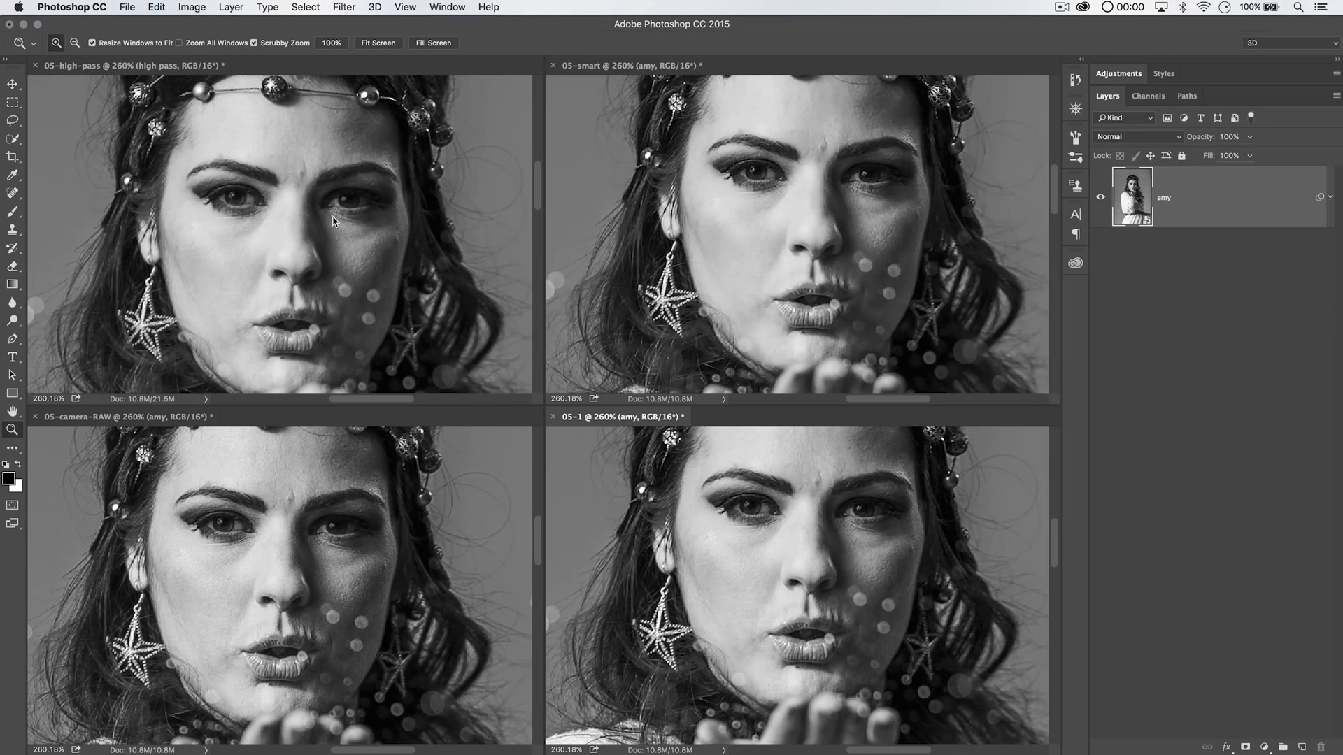